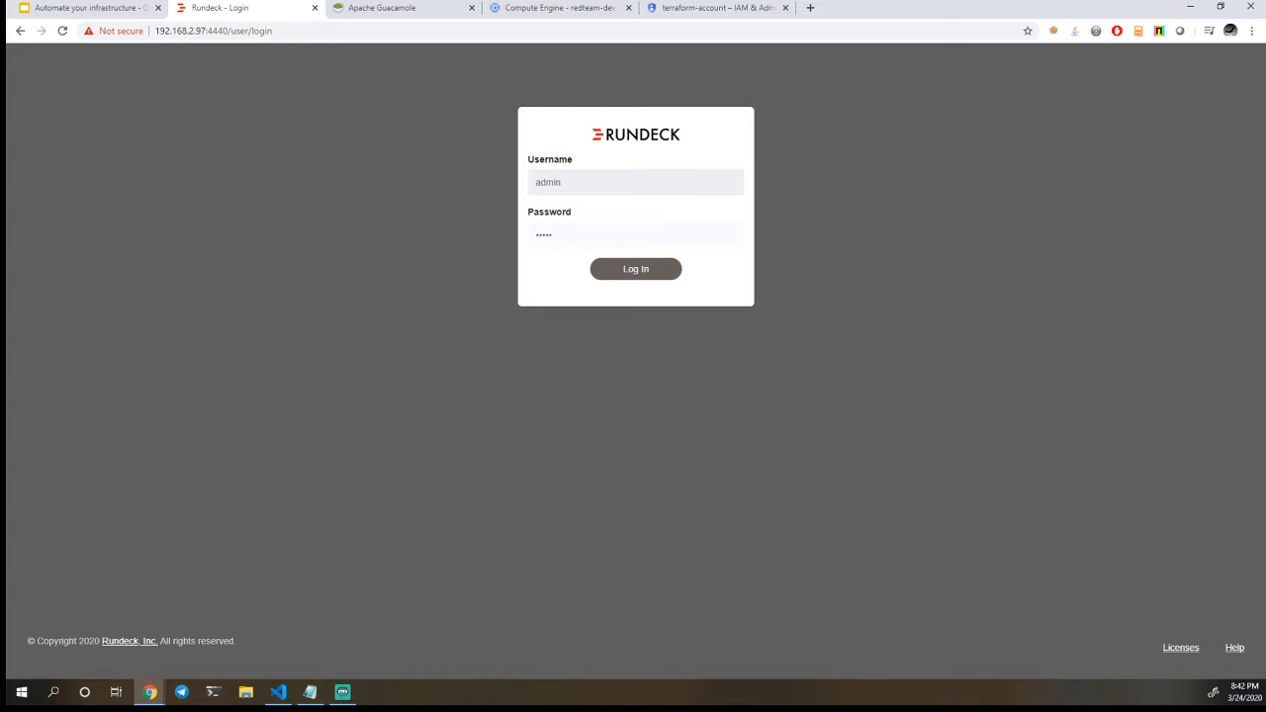
Log in with the prefilled credentials and review the admin policy in Access Control, leaving its editor without saving
key("Return")
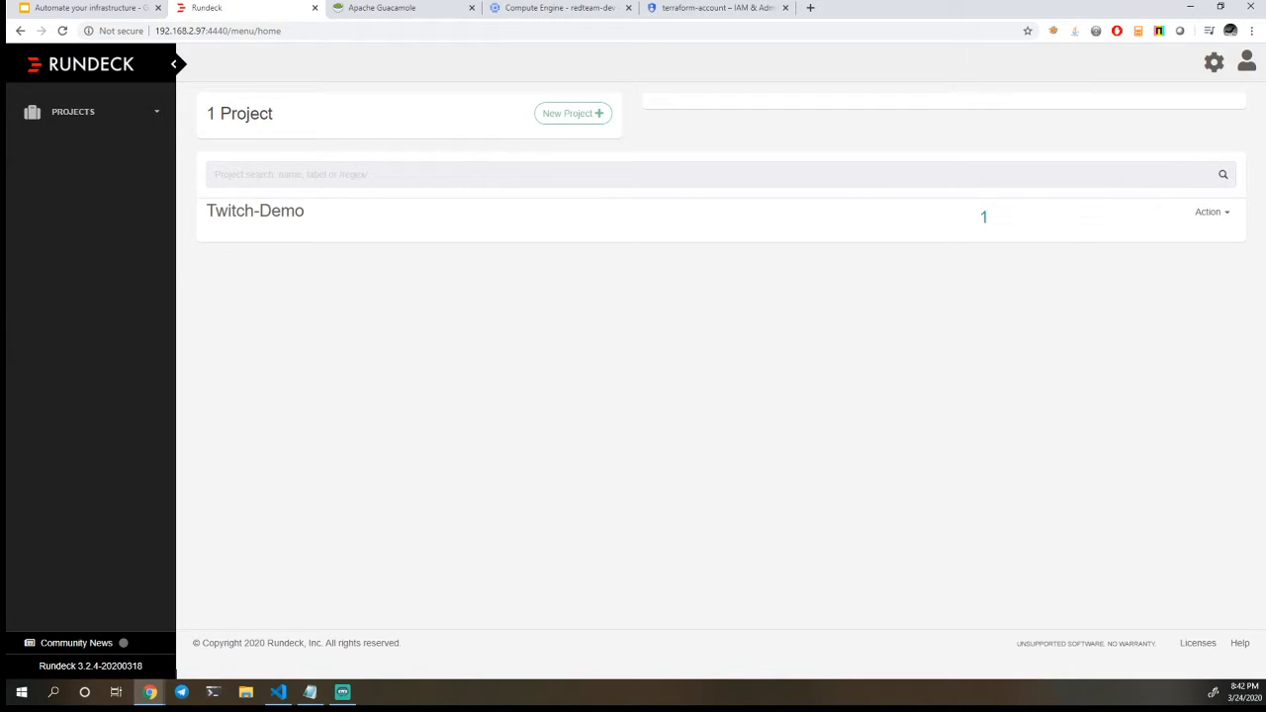
left_click(1218, 74)
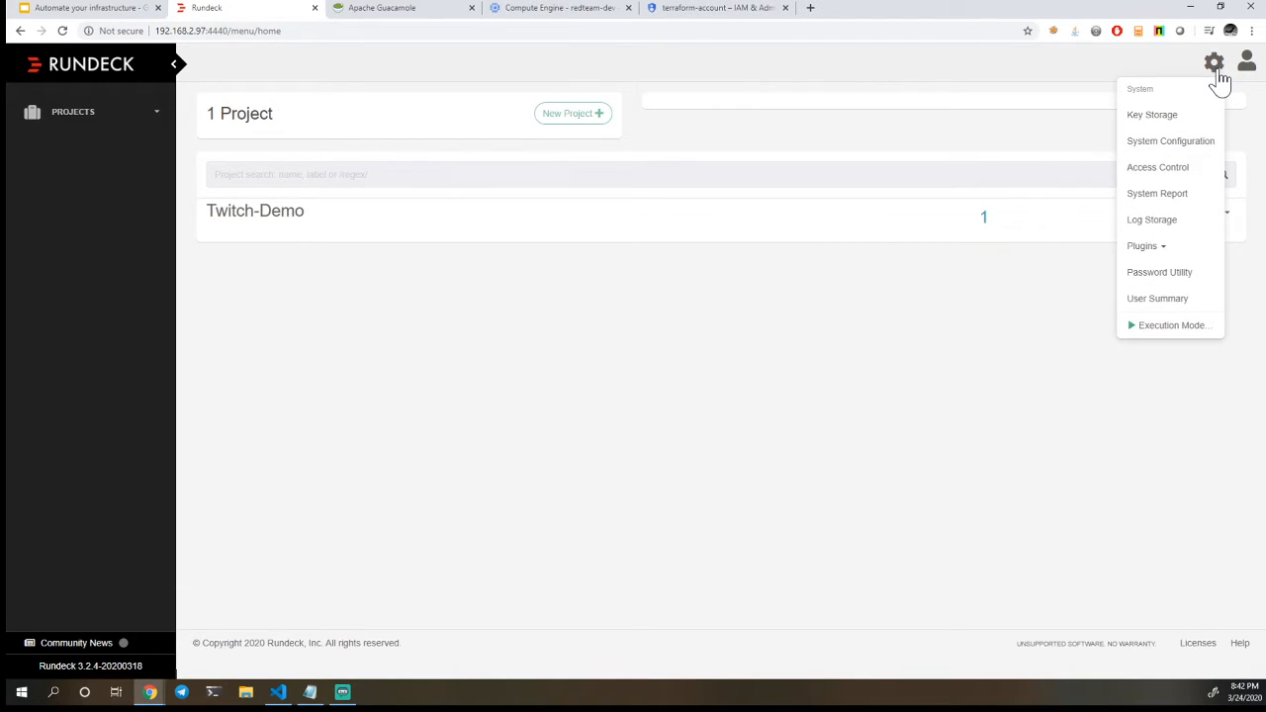
left_click(1168, 173)
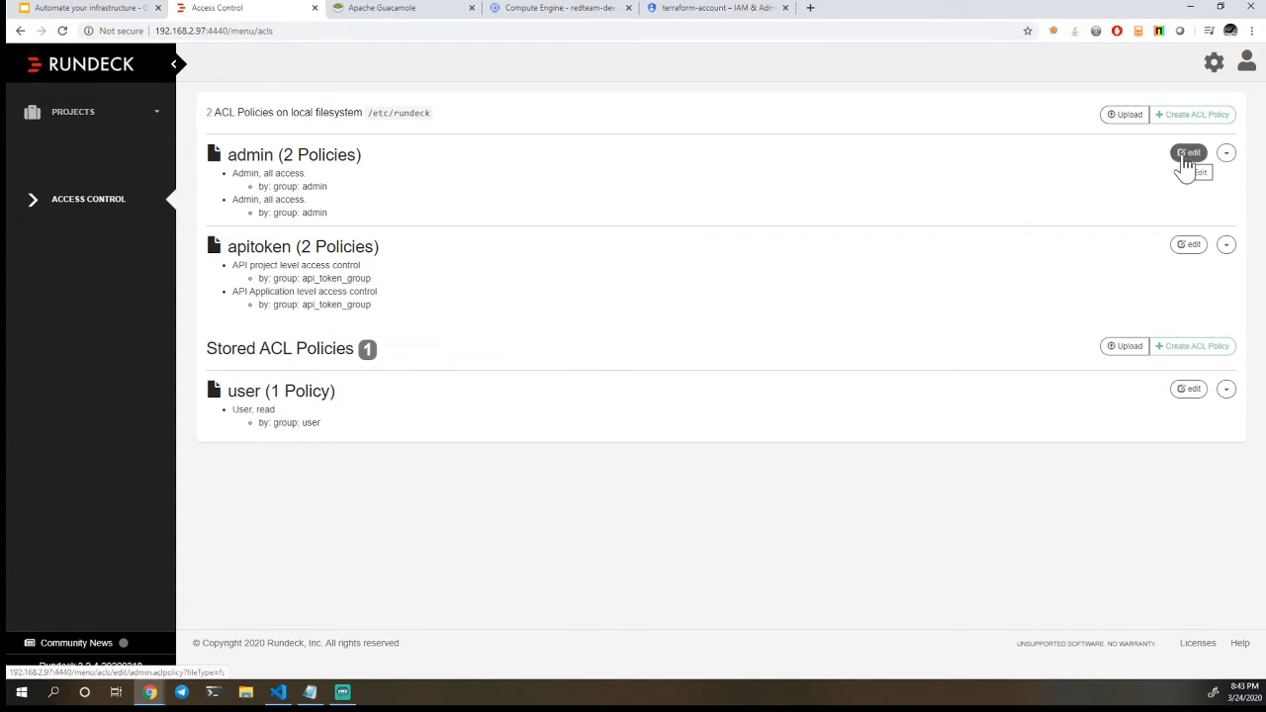
left_click(1185, 160)
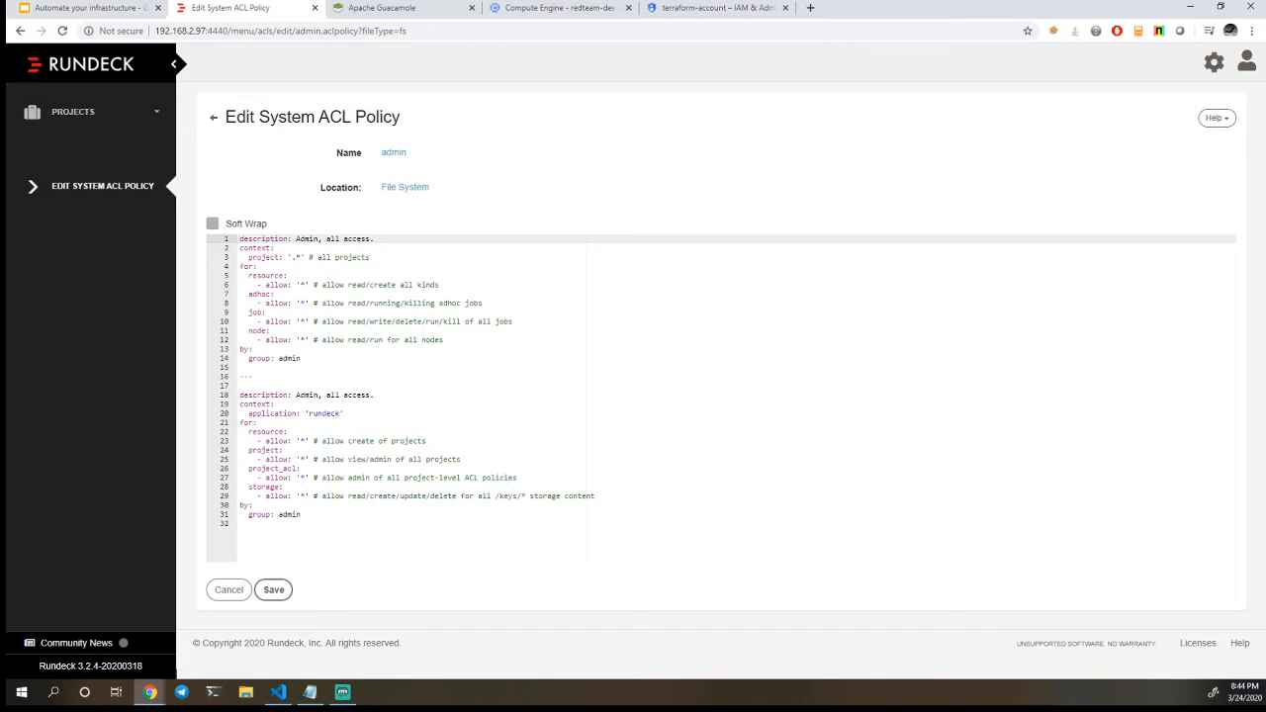
left_click(227, 592)
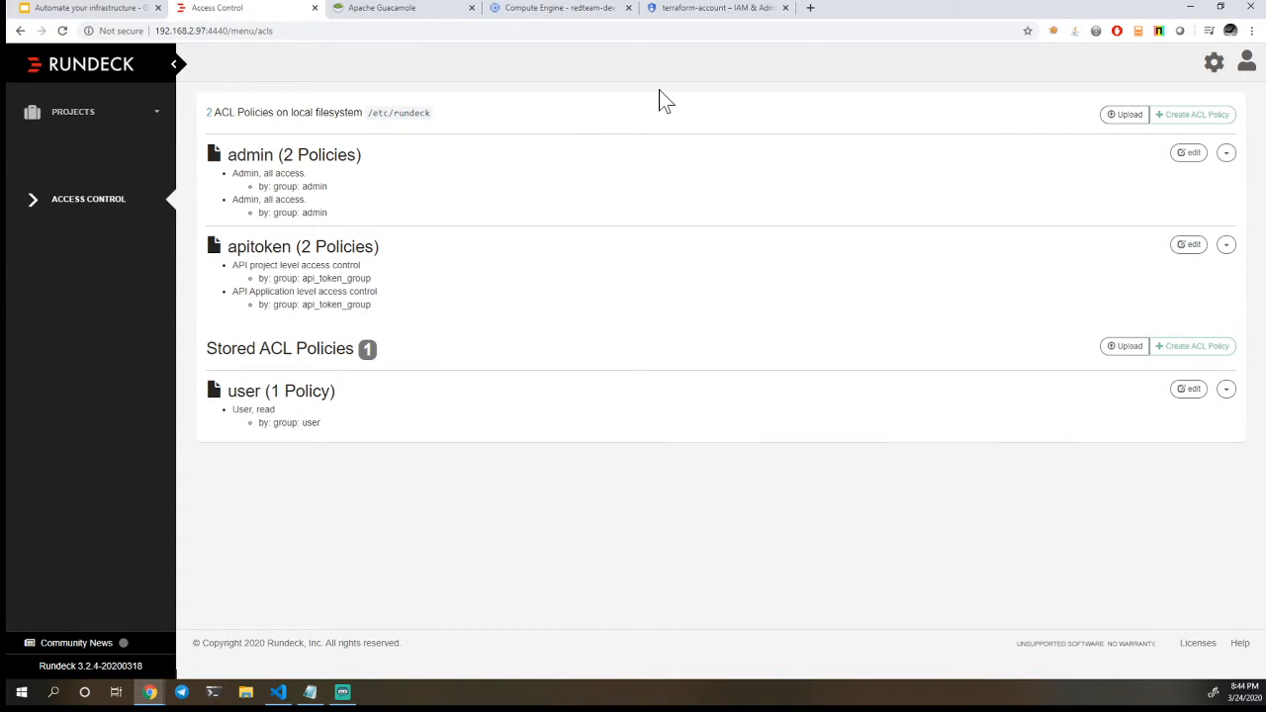
Show the details of the terraform-key private key inside the terraform-key folder of Key Storage
left_click(1214, 64)
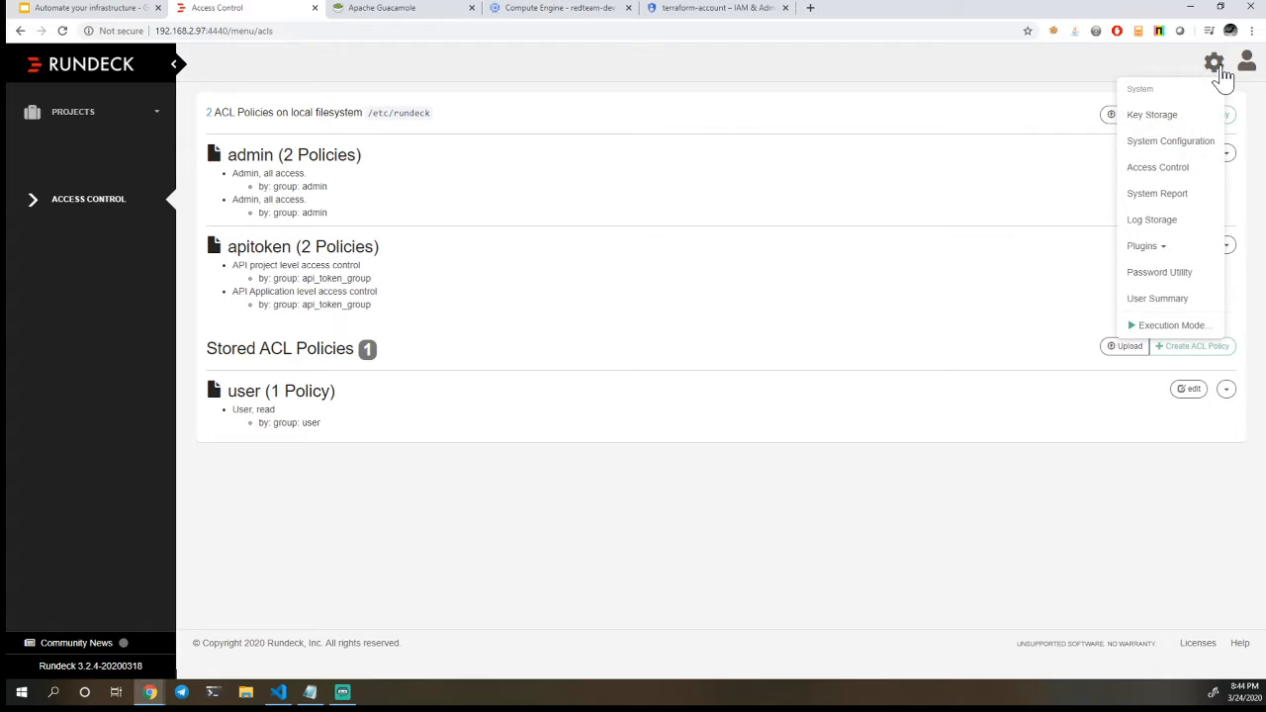
left_click(1185, 112)
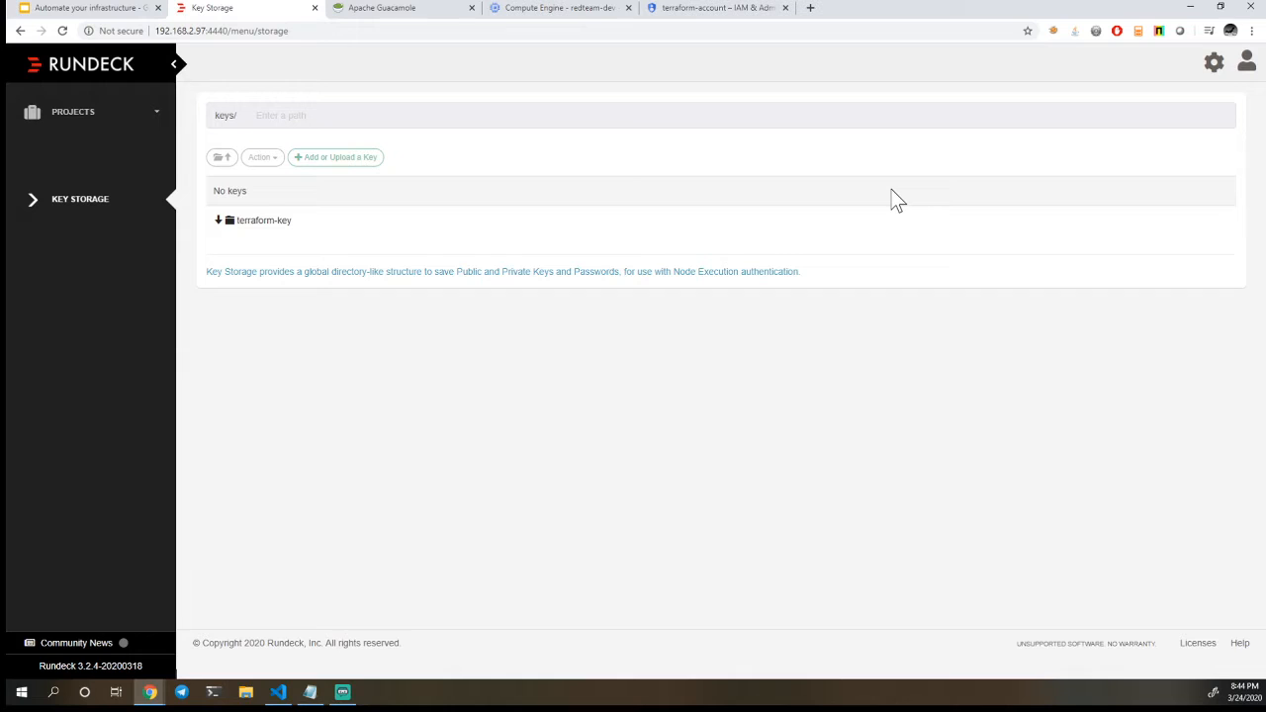
left_click(336, 223)
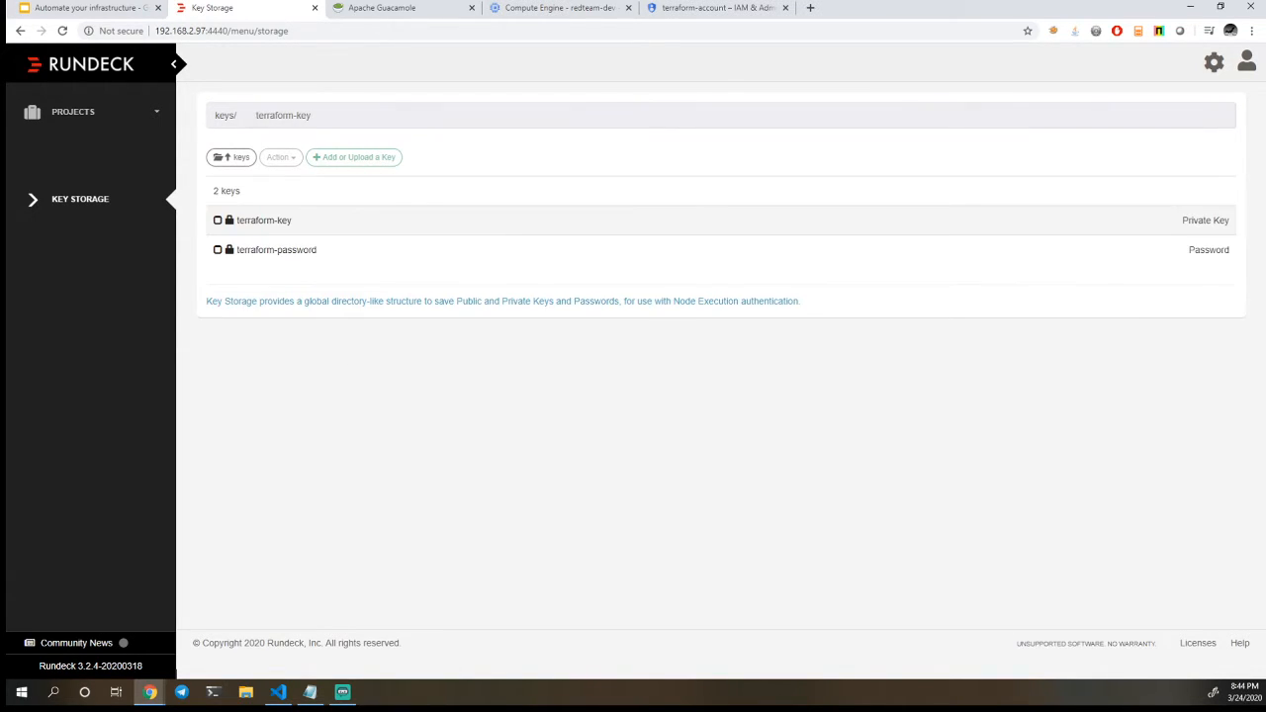
left_click(322, 222)
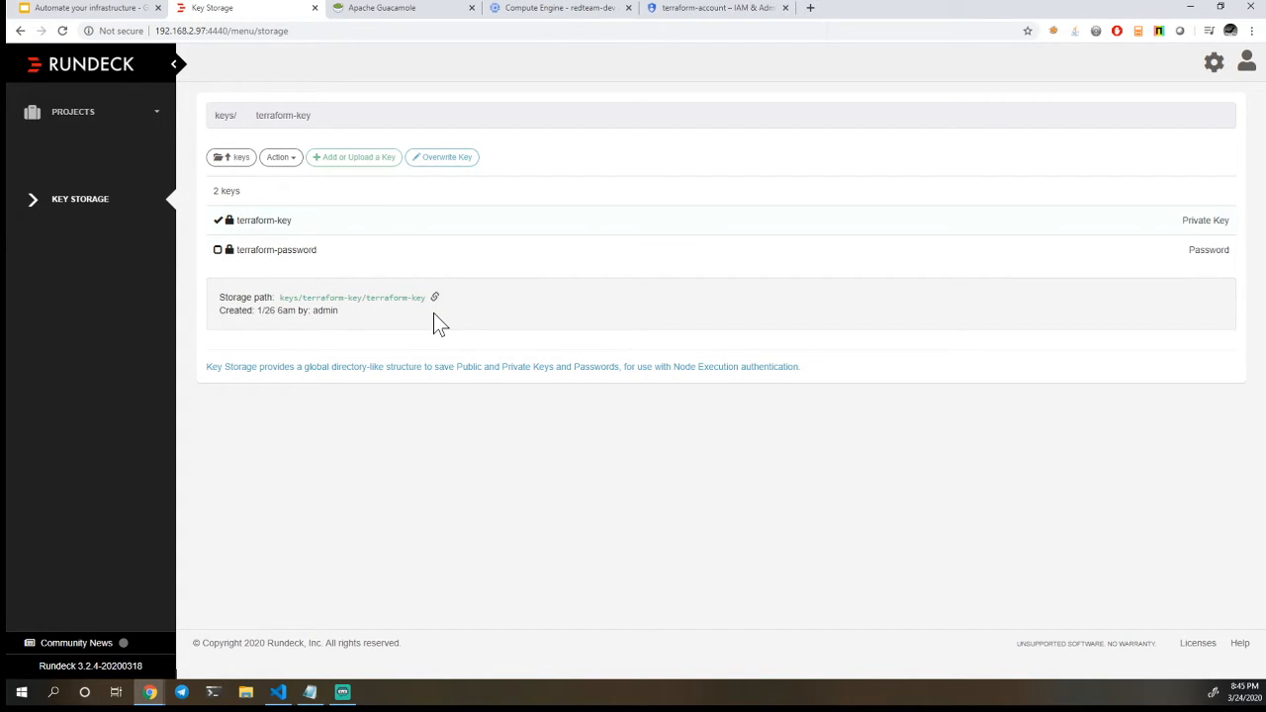
Look through the System Report, covering server statistics, executions, OS and JVM information
left_click(1206, 67)
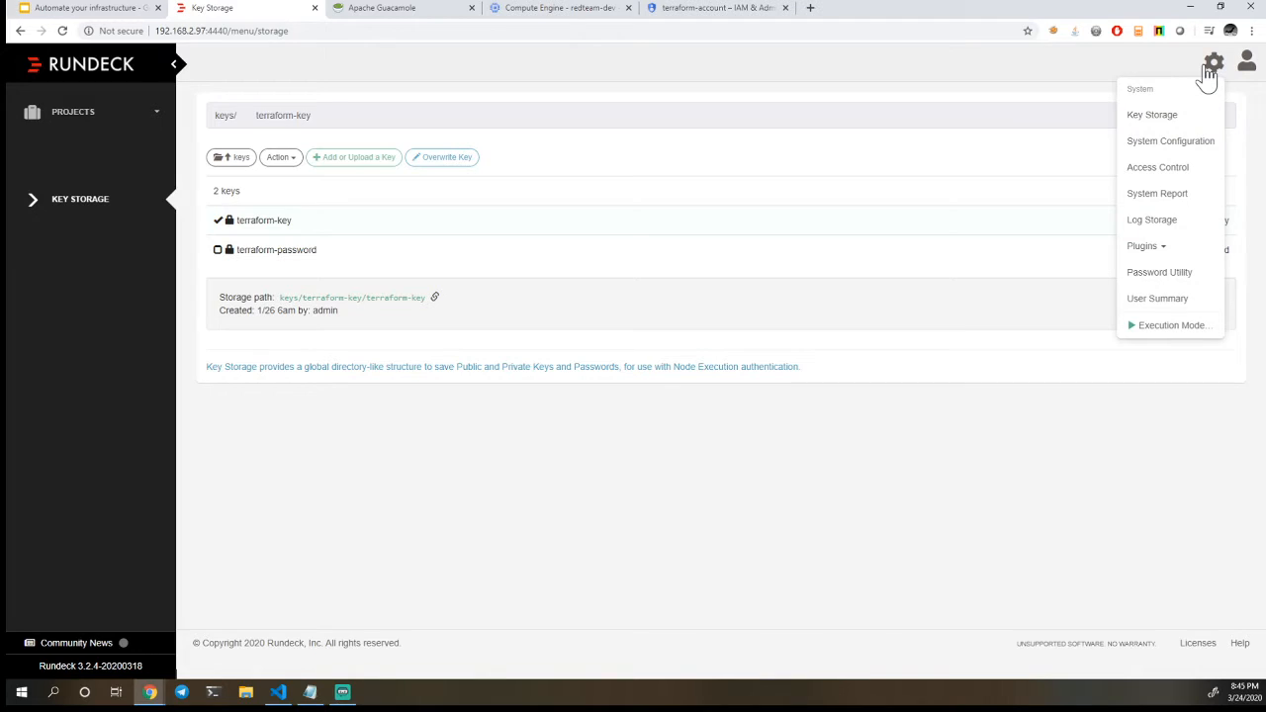
left_click(1197, 201)
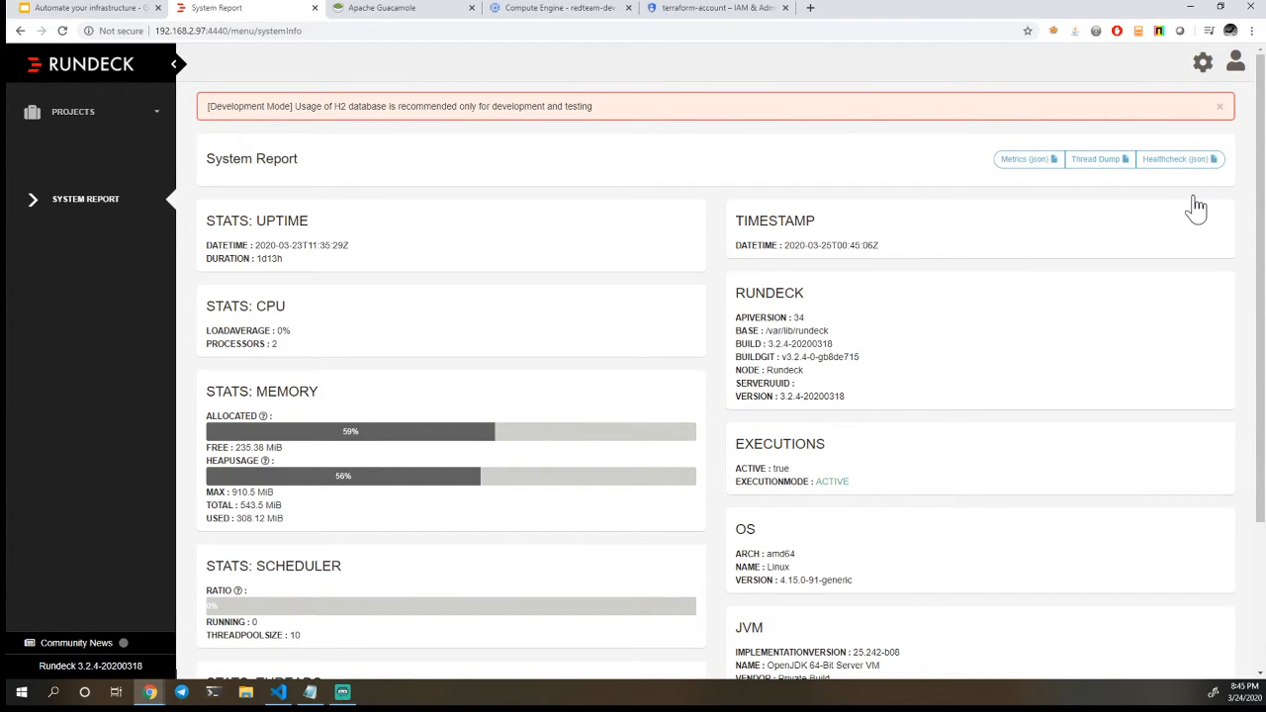
scroll(871, 411, "down", 2)
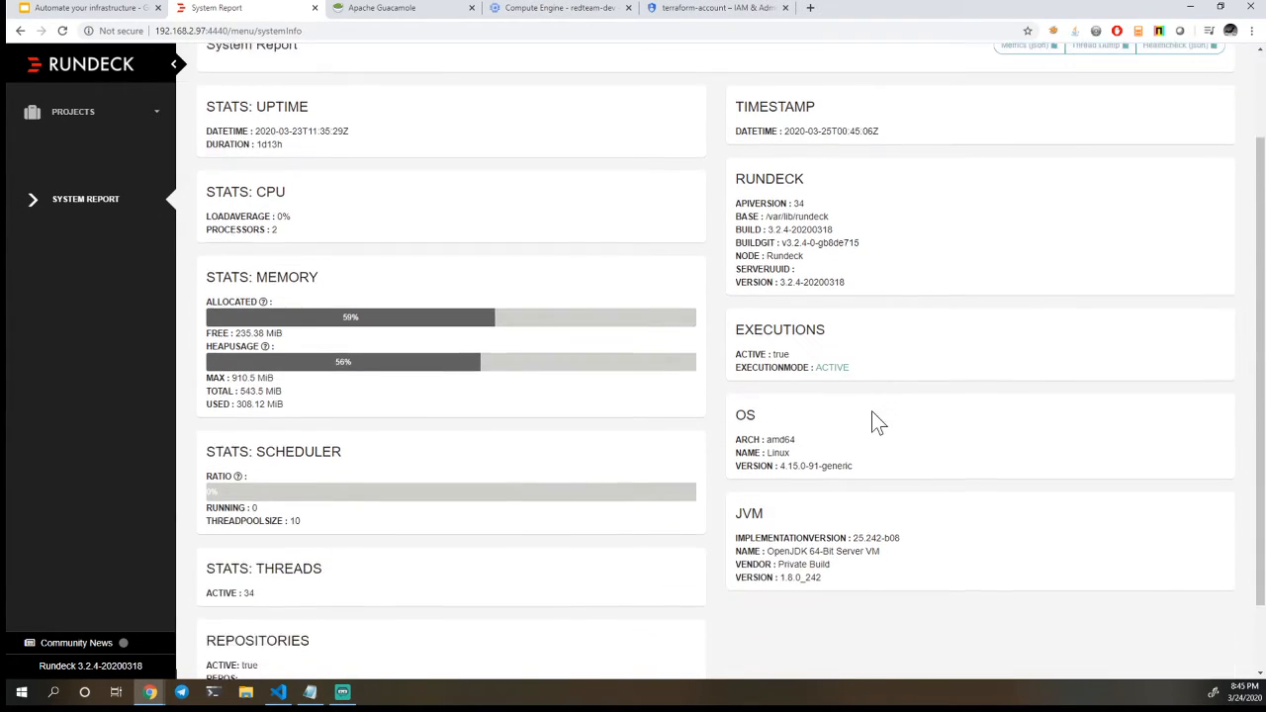
scroll(871, 413, "down", 1)
scroll(871, 412, "up", 3)
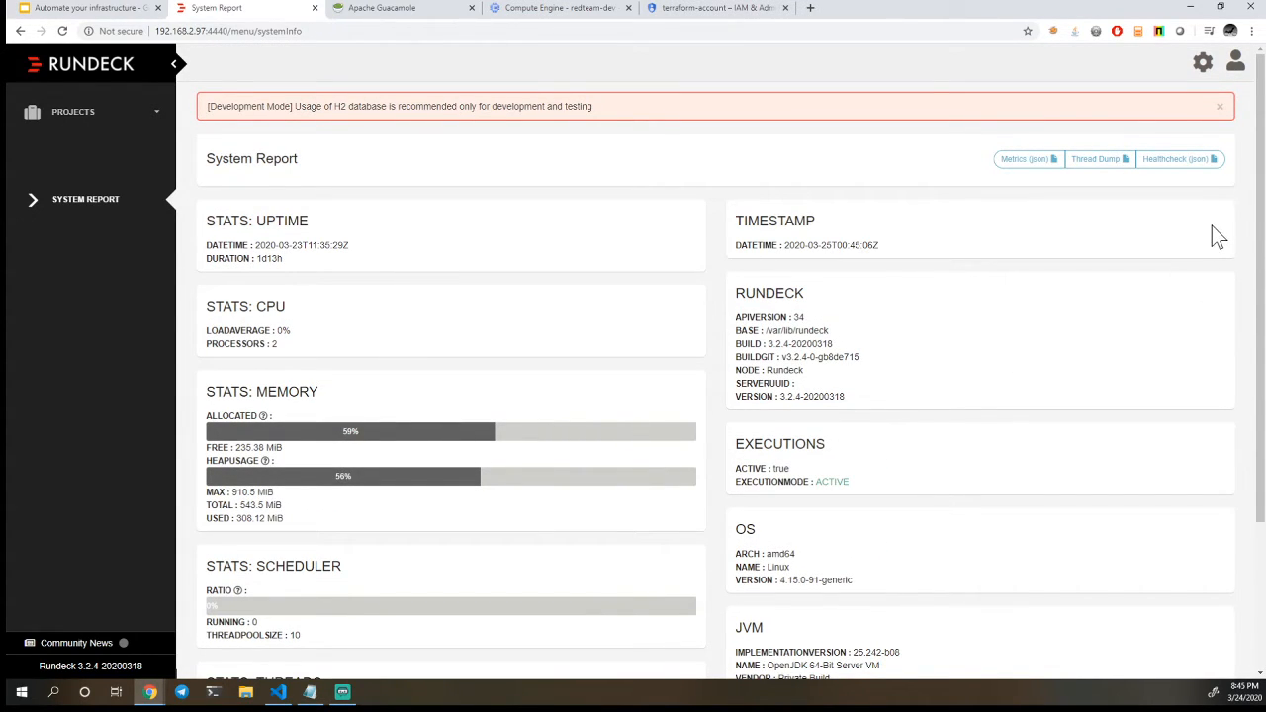
Browse the official plugin repository under Find Plugins, noting which plugins are enterprise exclusive, Rundeck supported or installable
left_click(1202, 69)
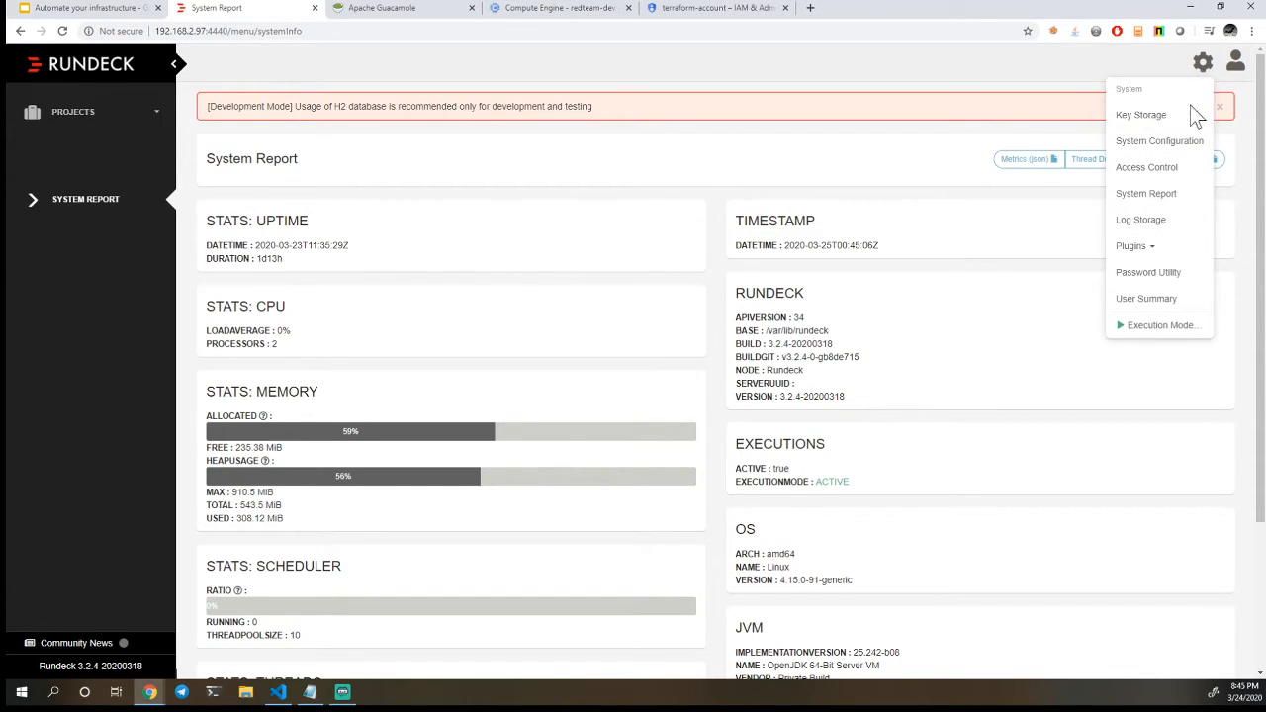
left_click(1132, 247)
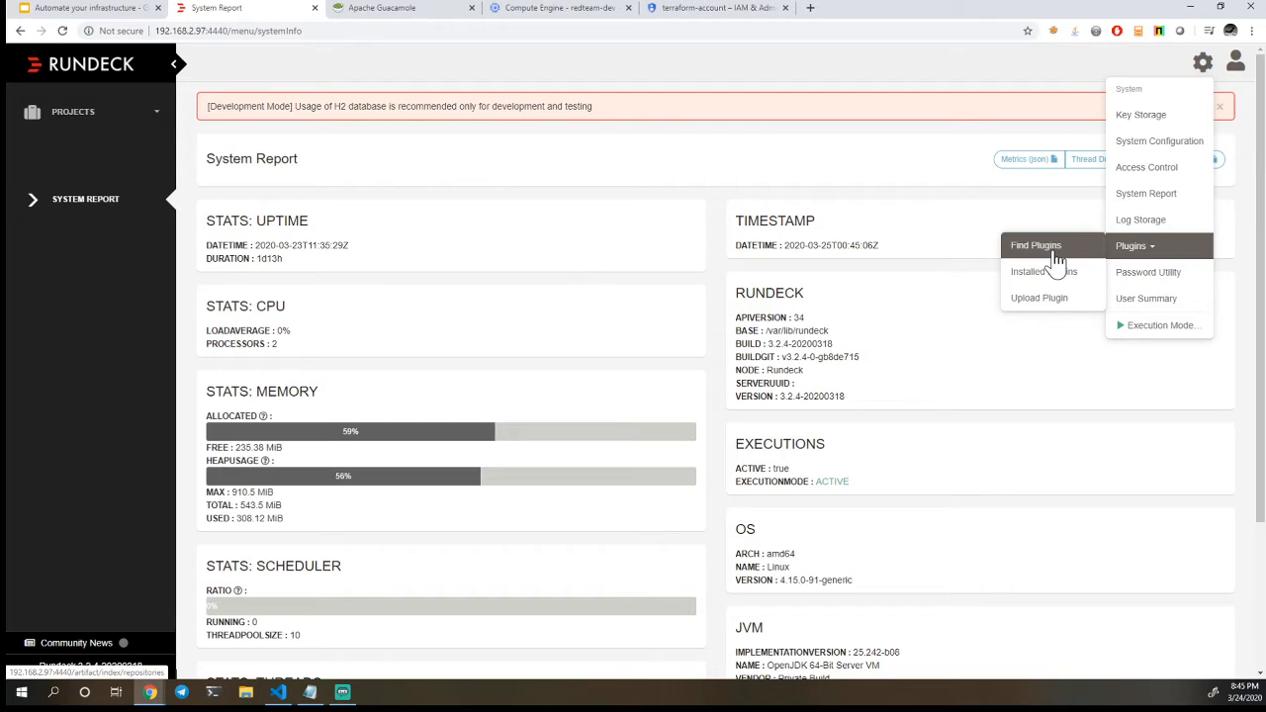
left_click(1024, 248)
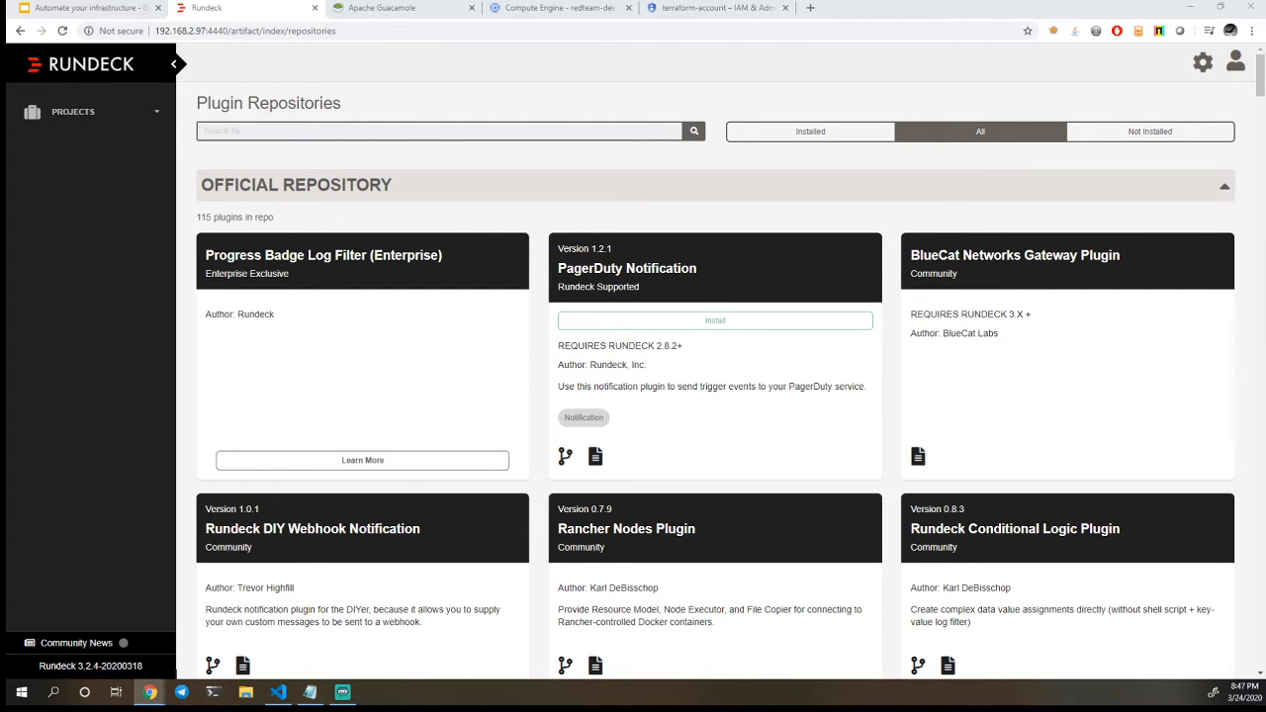
scroll(716, 361, "down", 1)
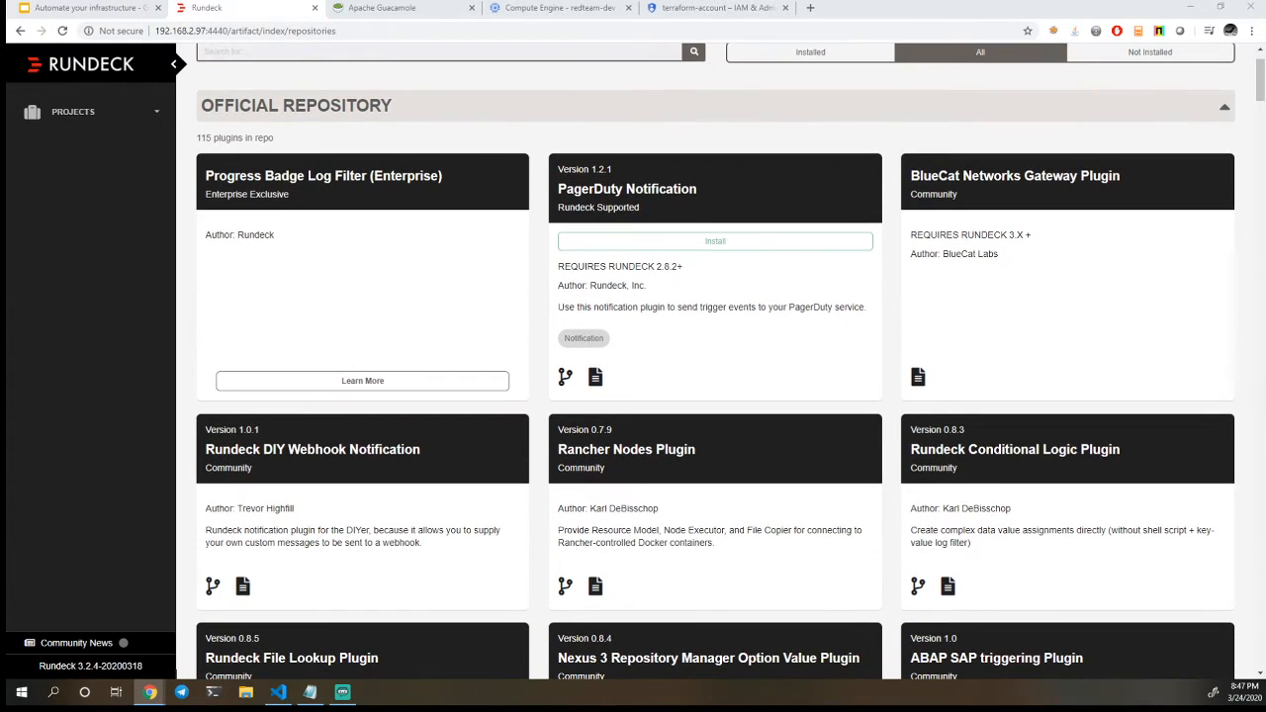
scroll(720, 386, "down", 5)
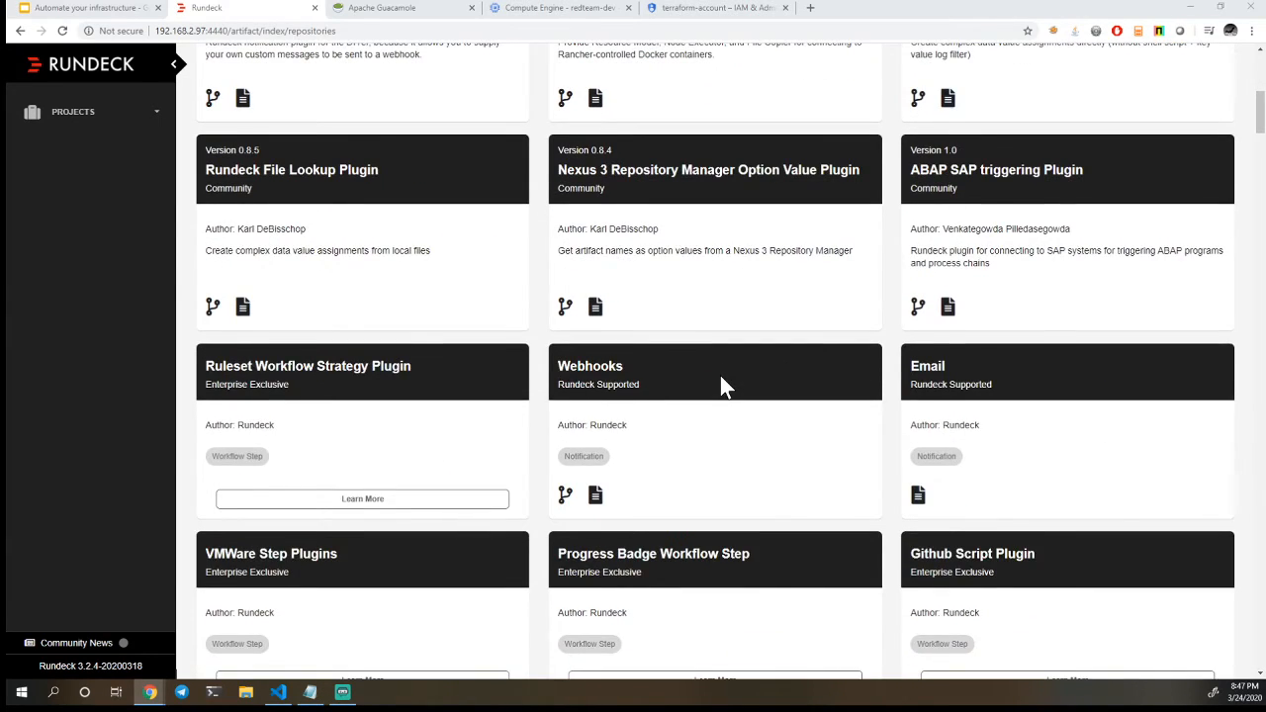
scroll(719, 386, "down", 3)
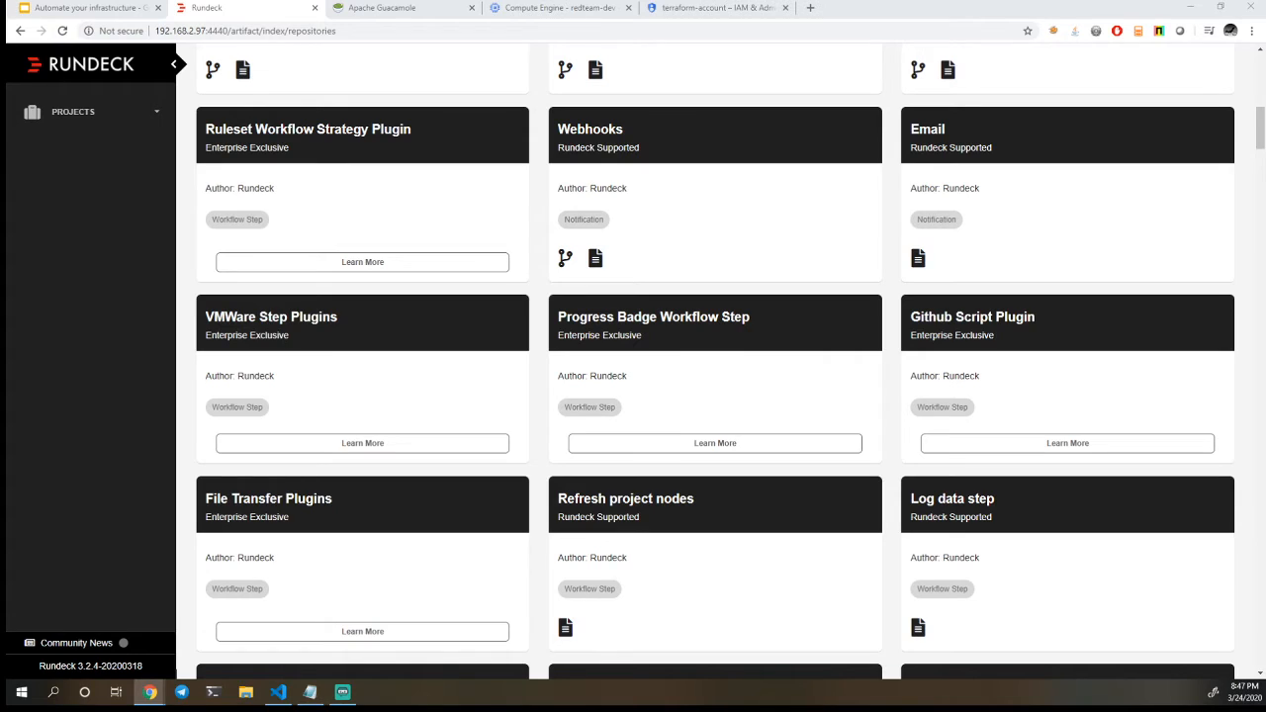
left_click_drag(290, 336, 202, 346)
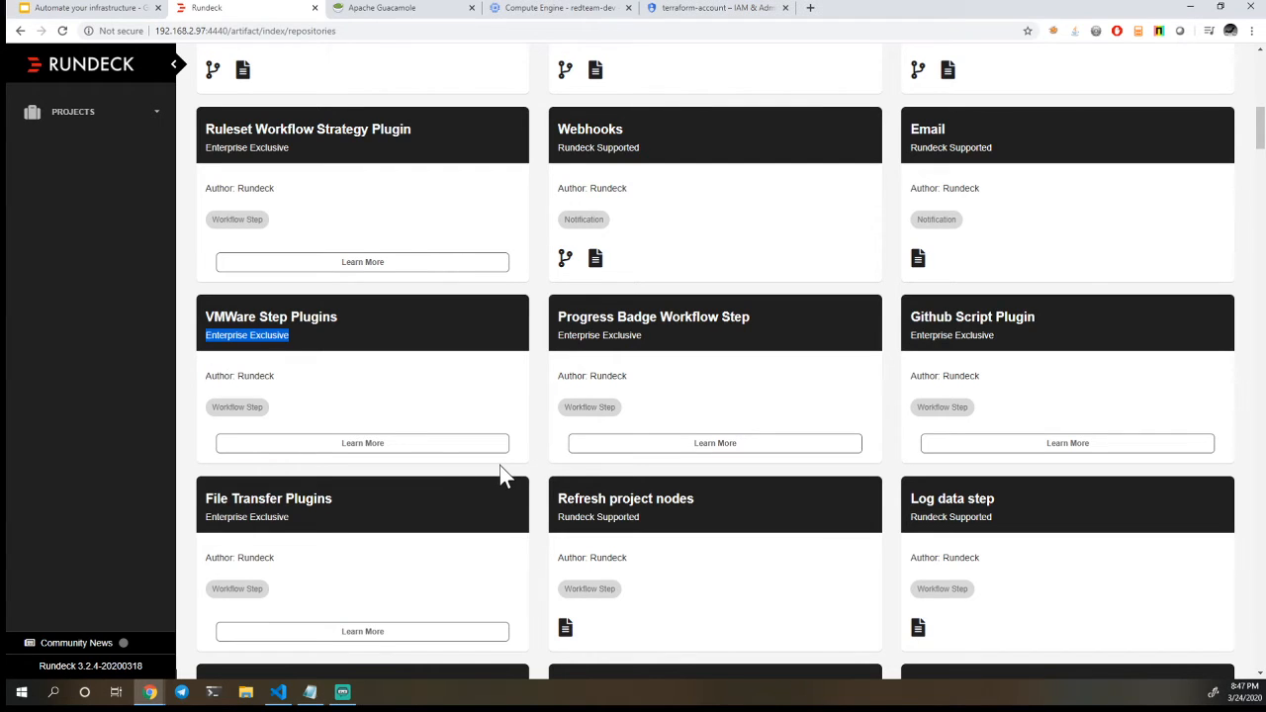
scroll(499, 465, "down", 1)
scroll(501, 475, "down", 2)
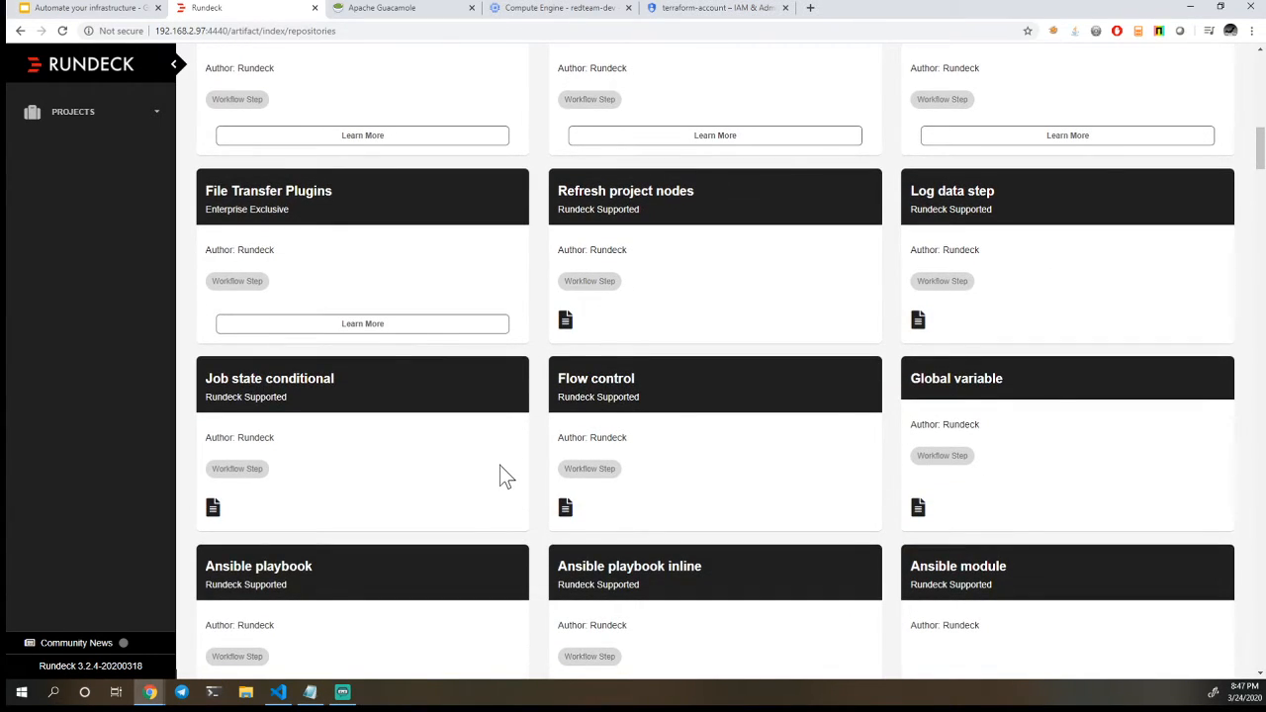
scroll(499, 465, "down", 5)
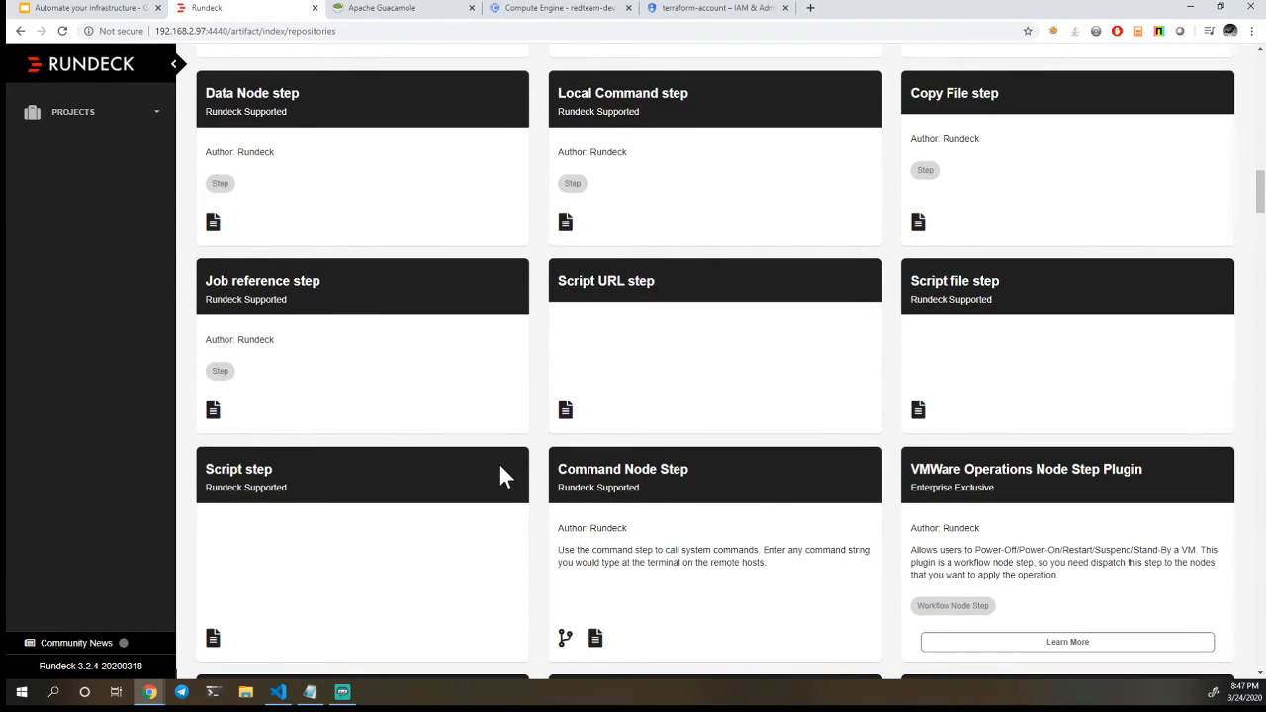
scroll(499, 464, "down", 1)
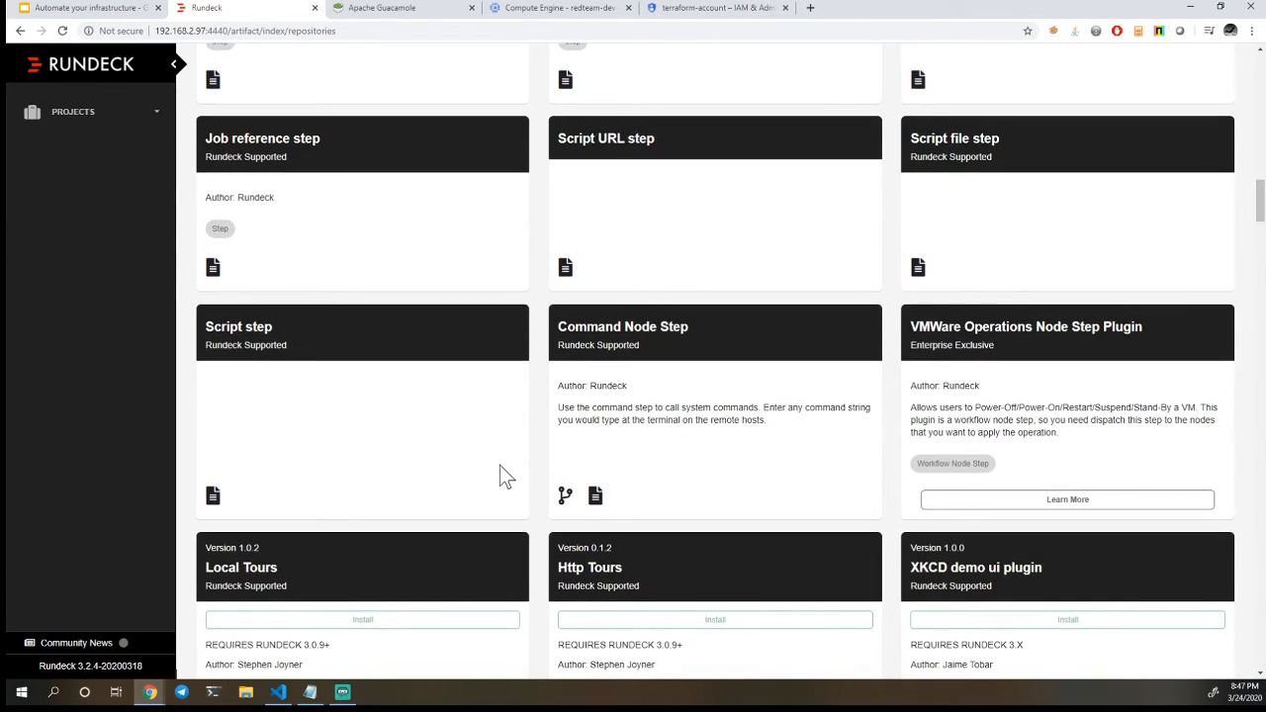
scroll(499, 464, "down", 1)
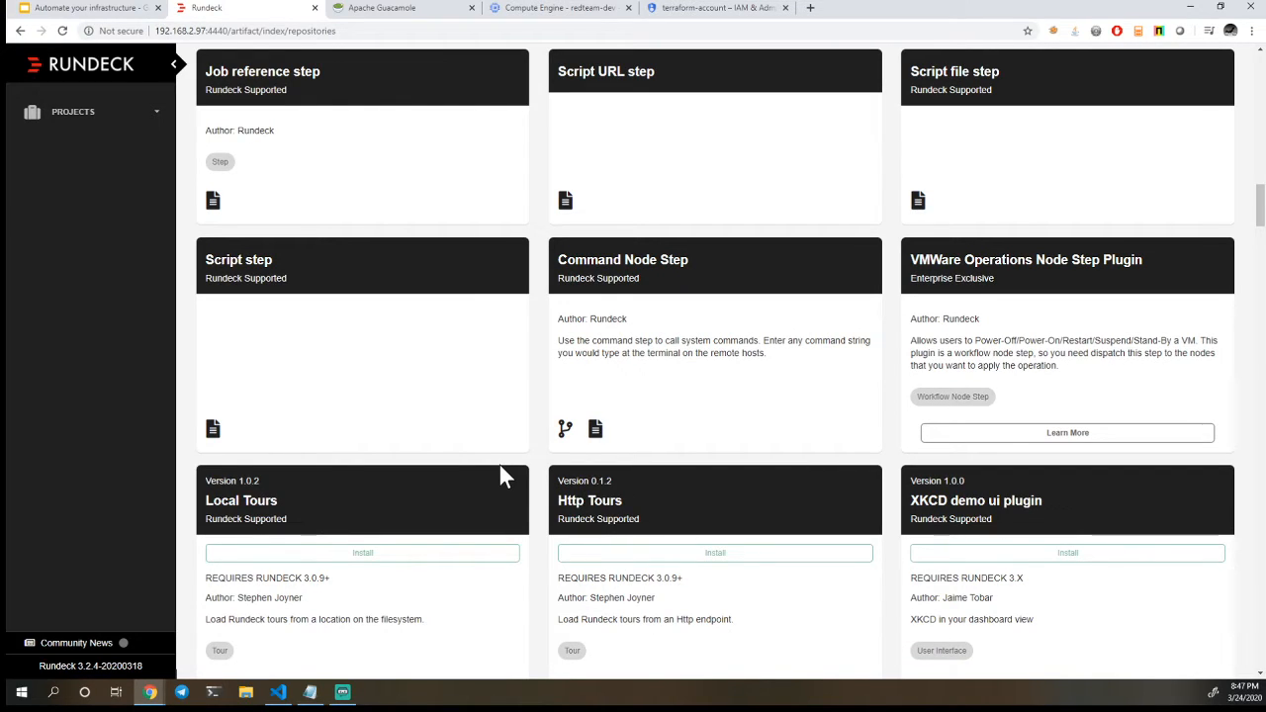
scroll(500, 476, "down", 2)
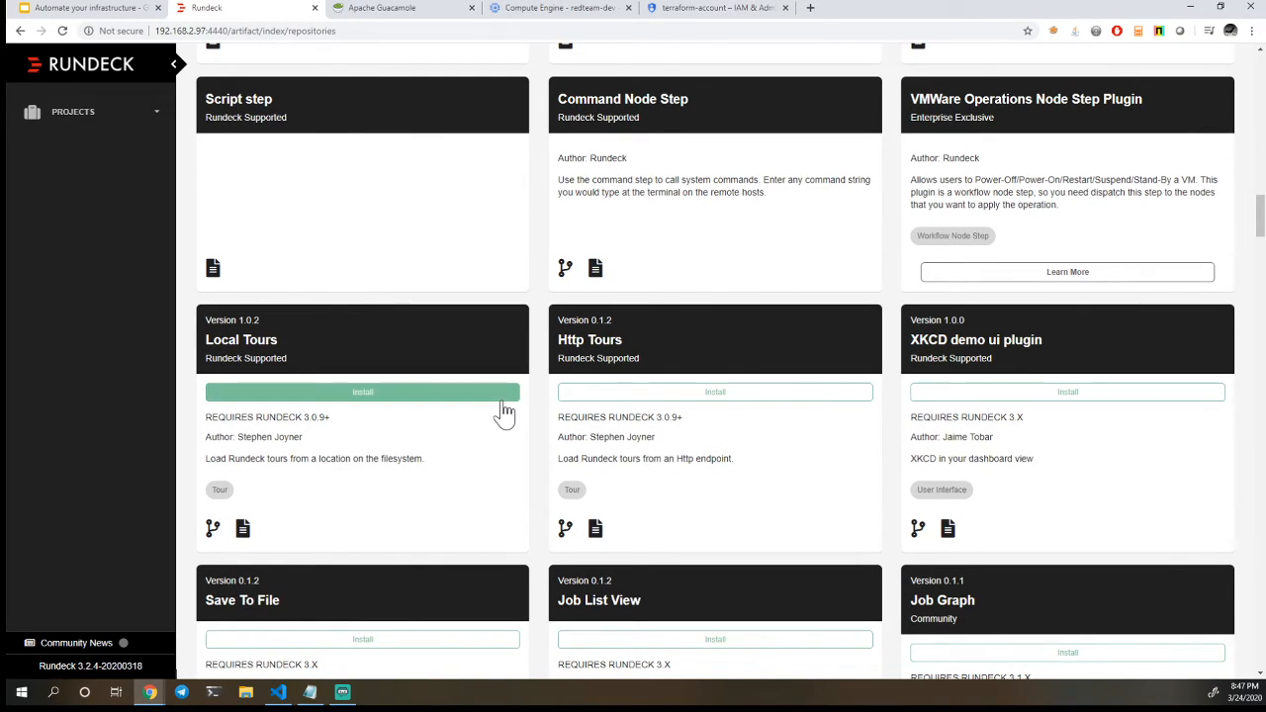
scroll(503, 412, "up", 5)
scroll(503, 408, "up", 15)
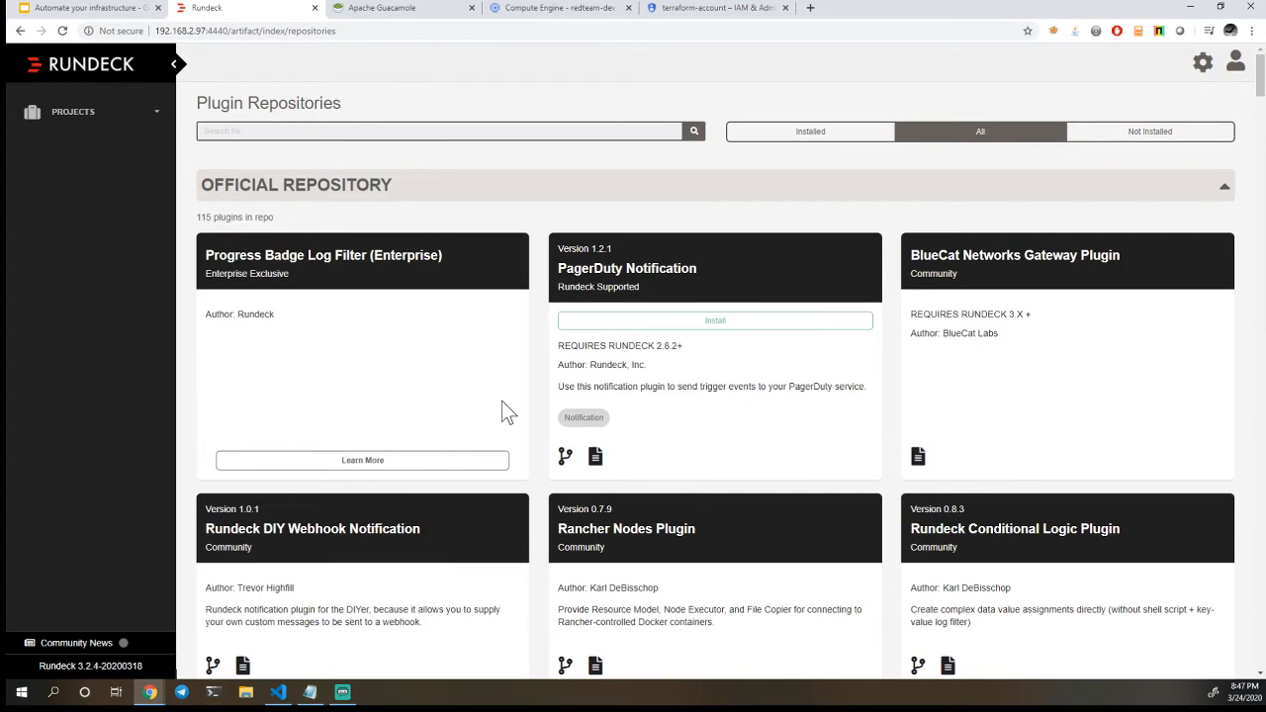
Open the Twitch-Demo project and switch to the "Automate your infrastructure" presentation in Google Slides
left_click(1206, 71)
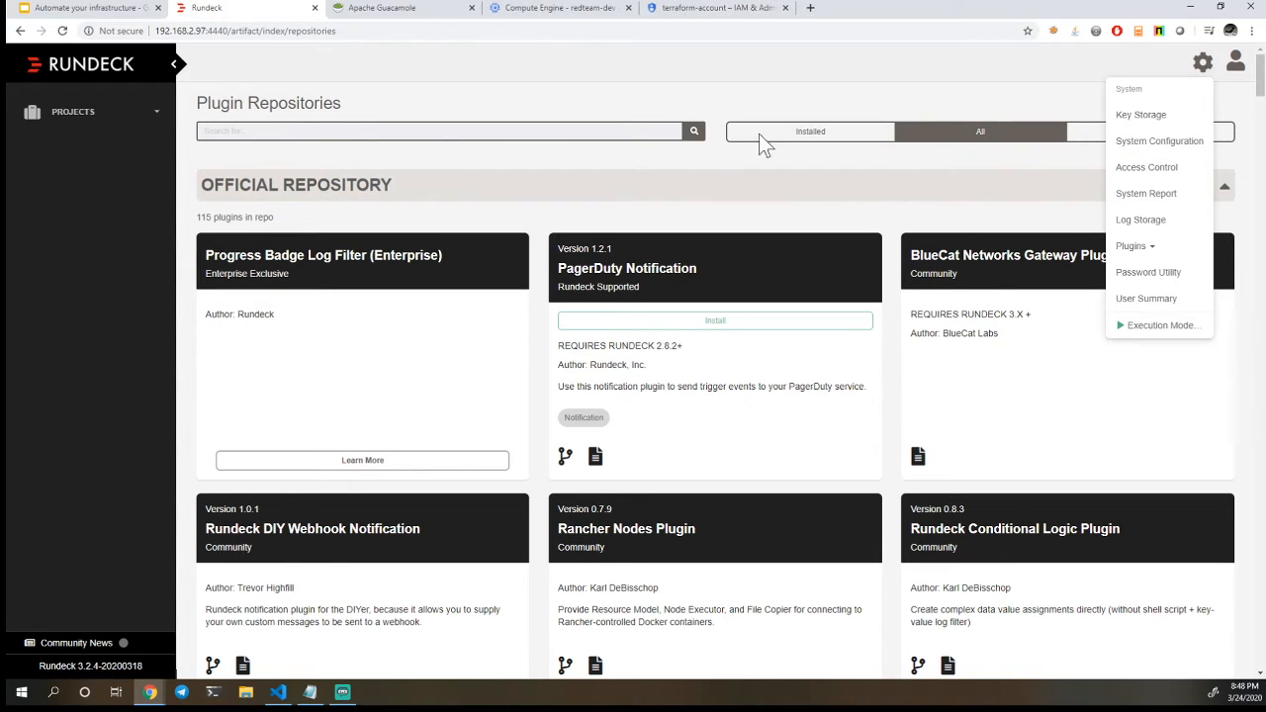
left_click(54, 111)
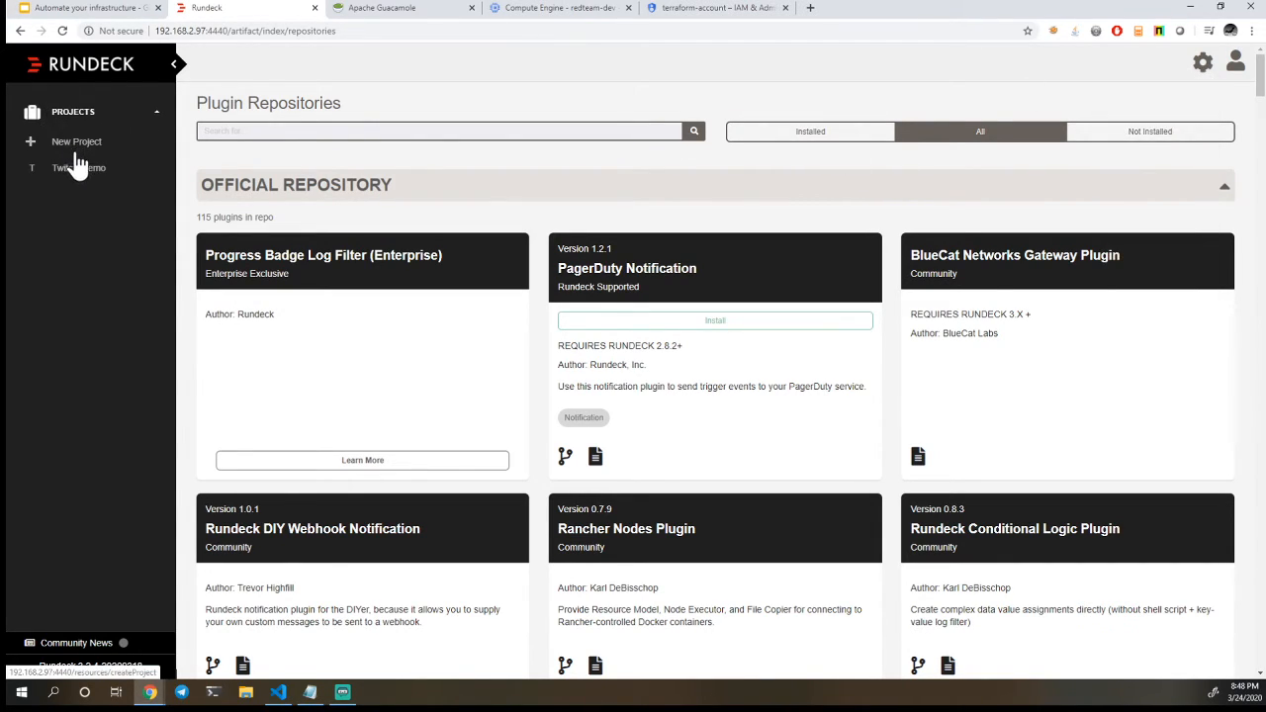
left_click(78, 169)
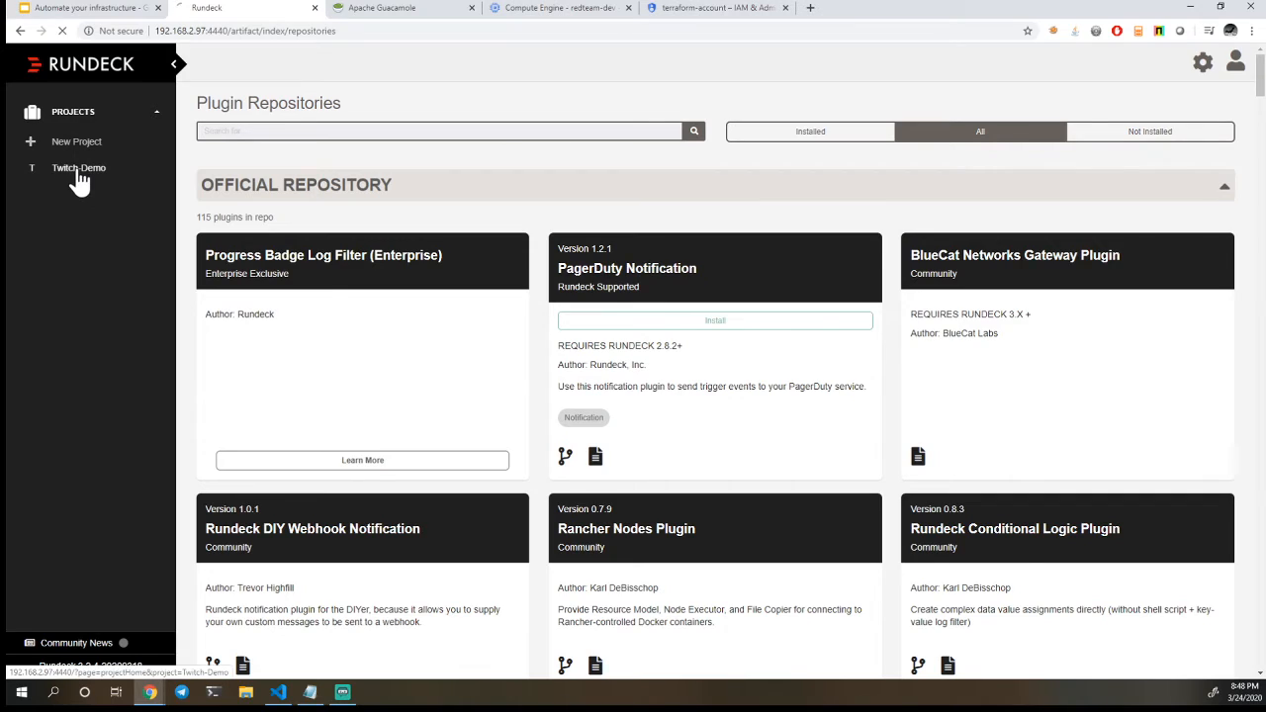
left_click(89, 8)
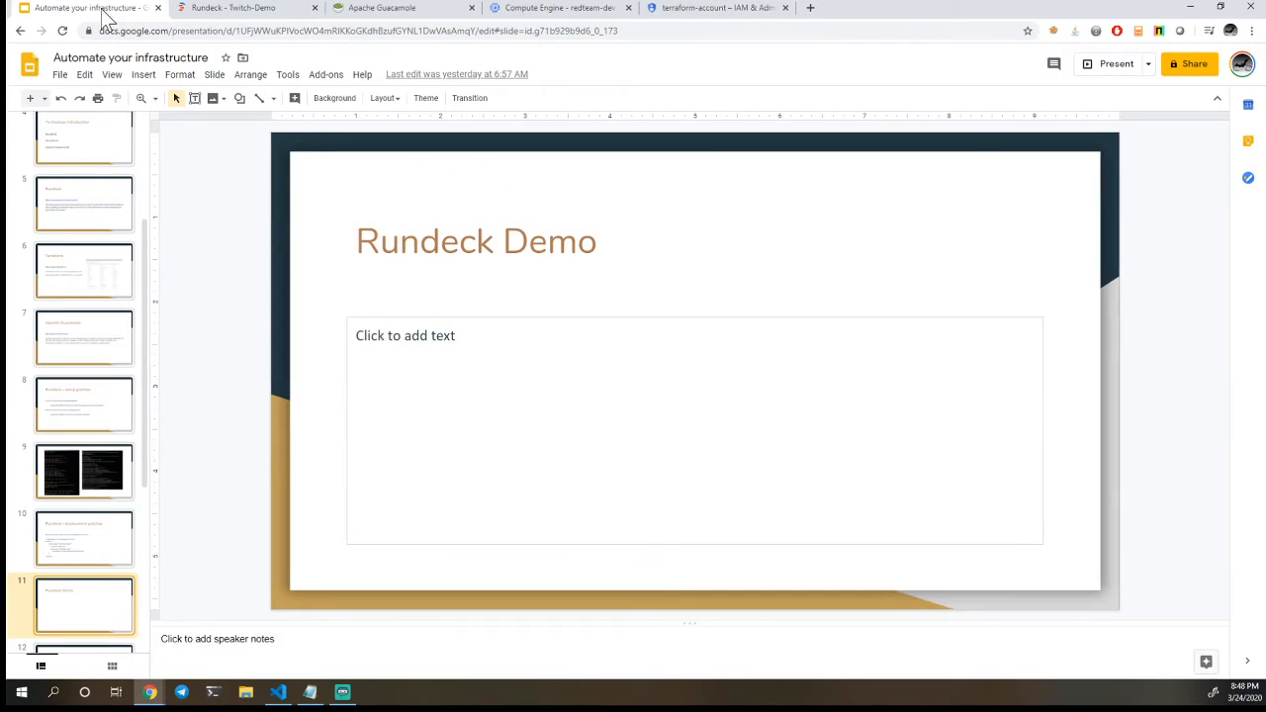
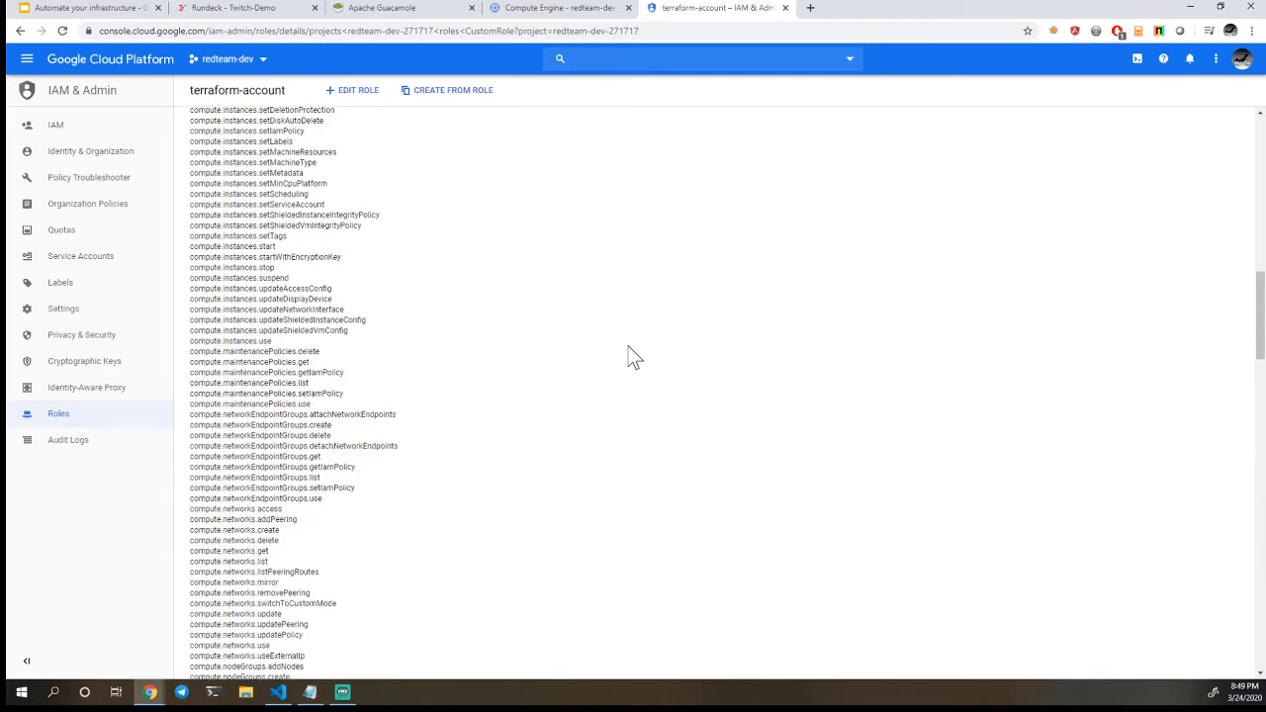
scroll(634, 357, "up", 8)
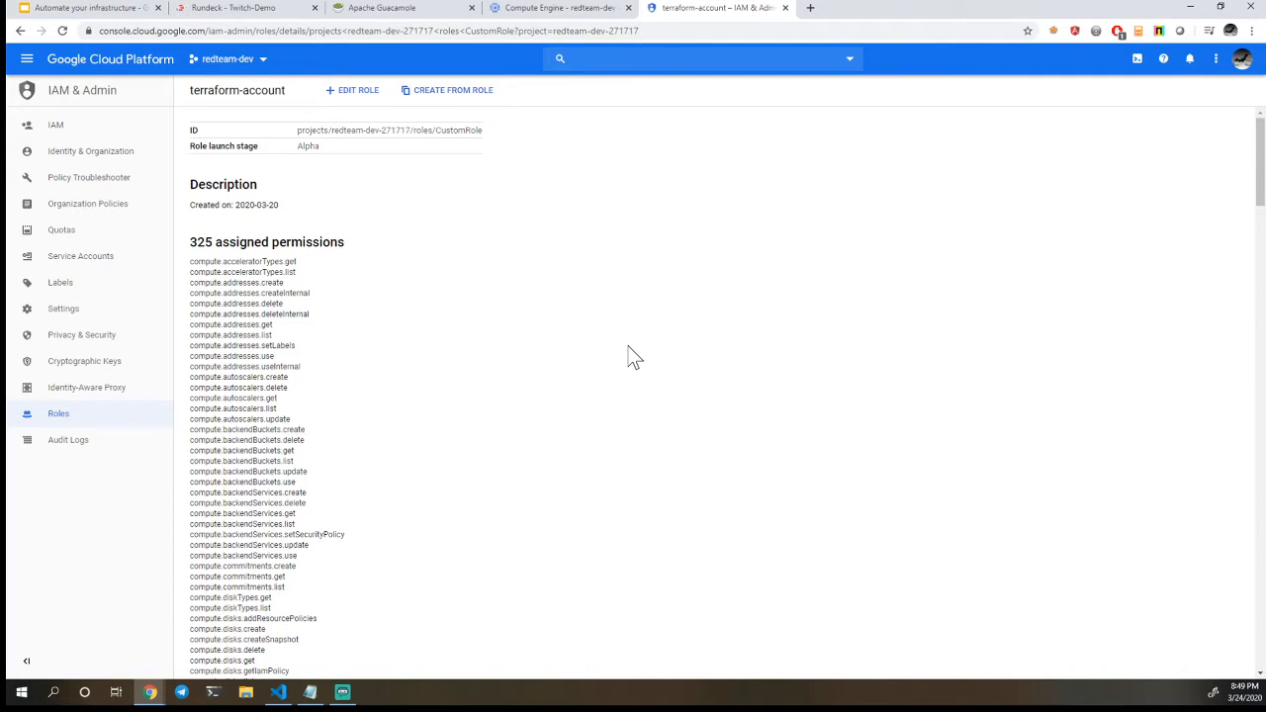
Review the full list of permissions assigned to the terraform-account custom role in the redteam-dev project
scroll(633, 356, "down", 15)
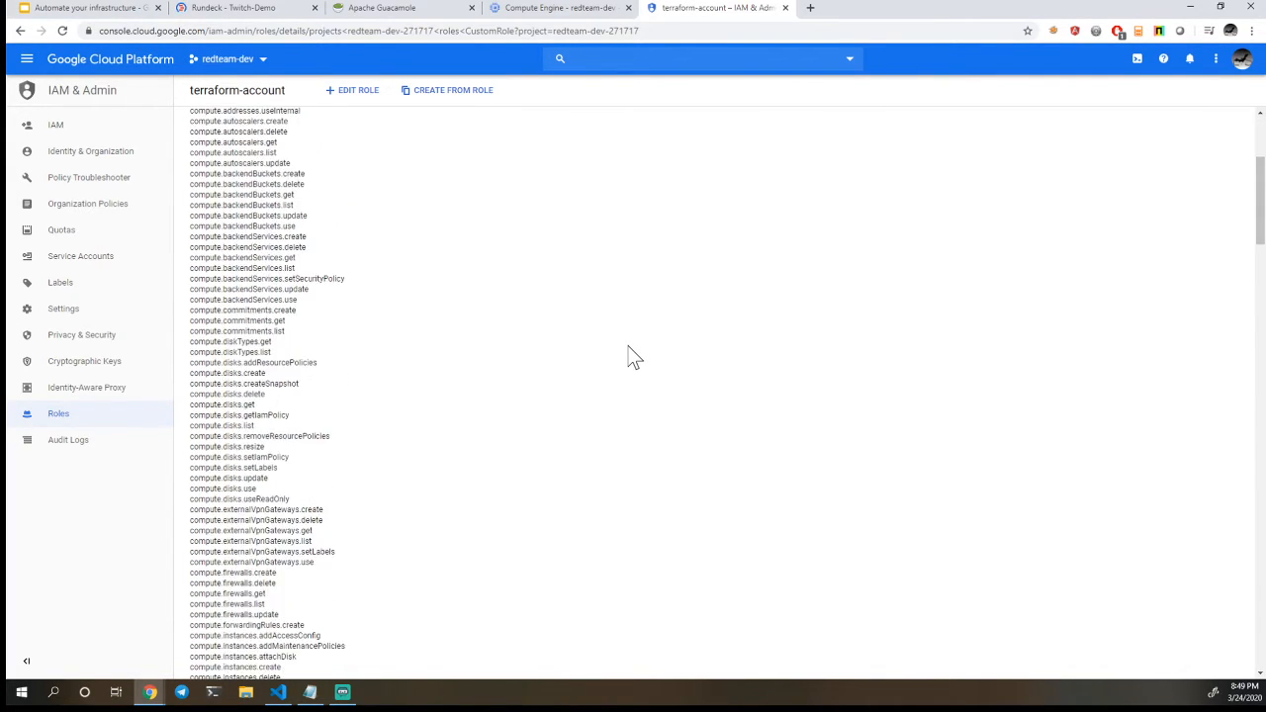
scroll(633, 356, "down", 5)
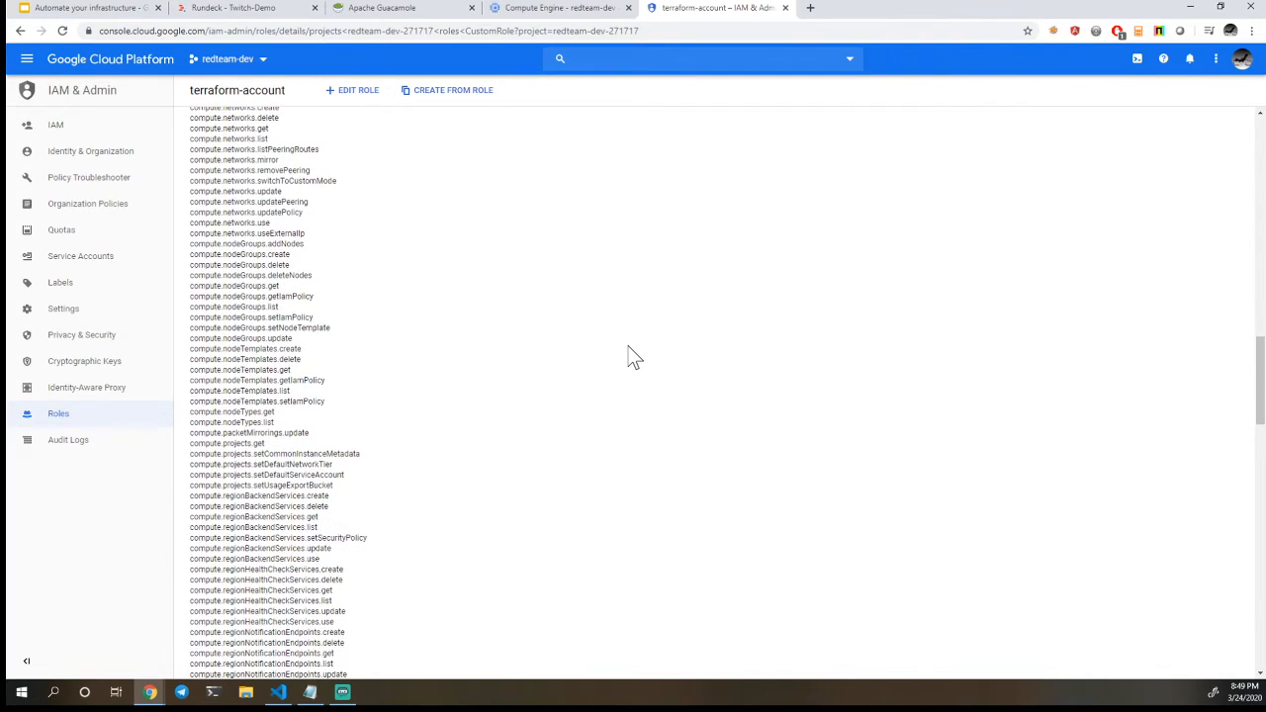
scroll(635, 353, "down", 4)
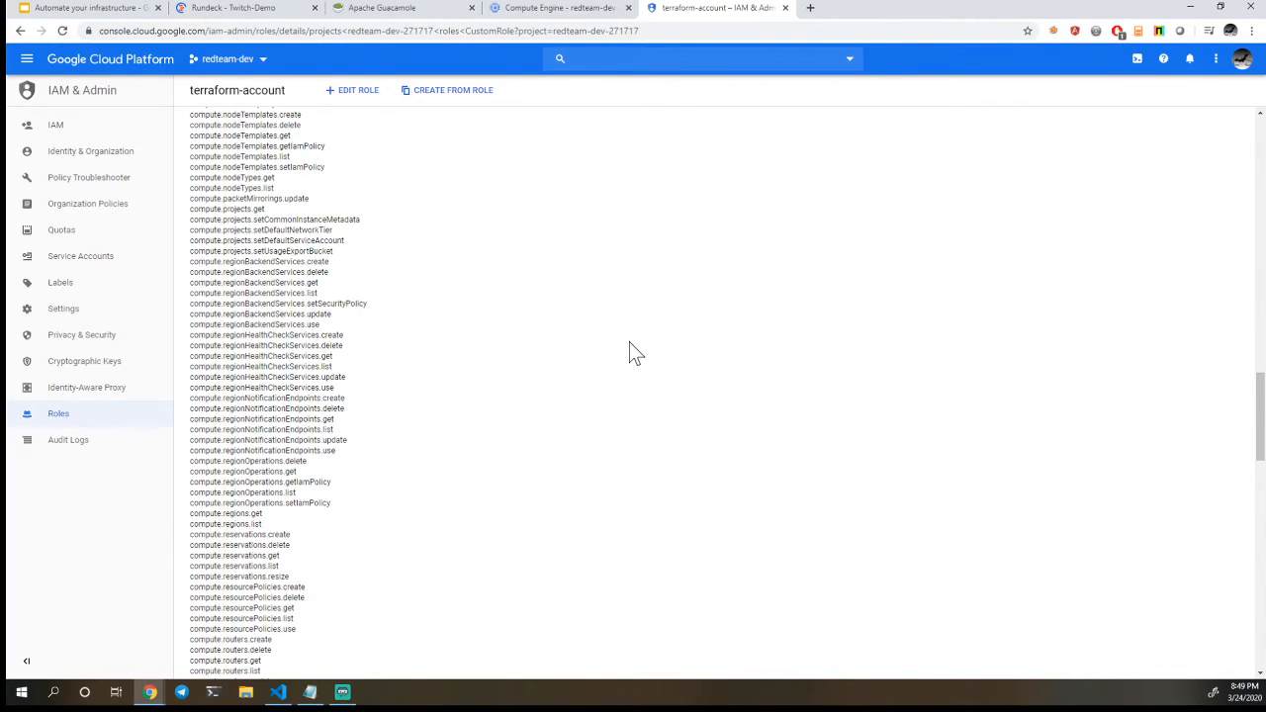
scroll(635, 353, "down", 4)
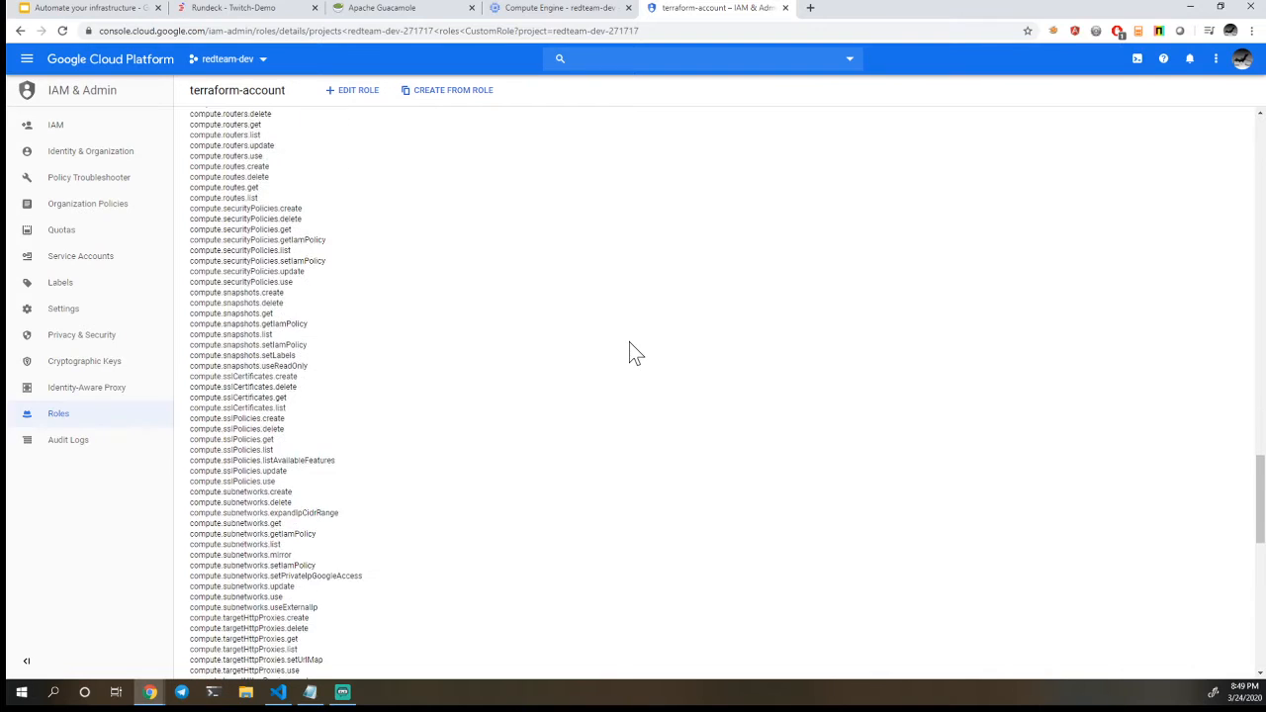
scroll(635, 354, "down", 4)
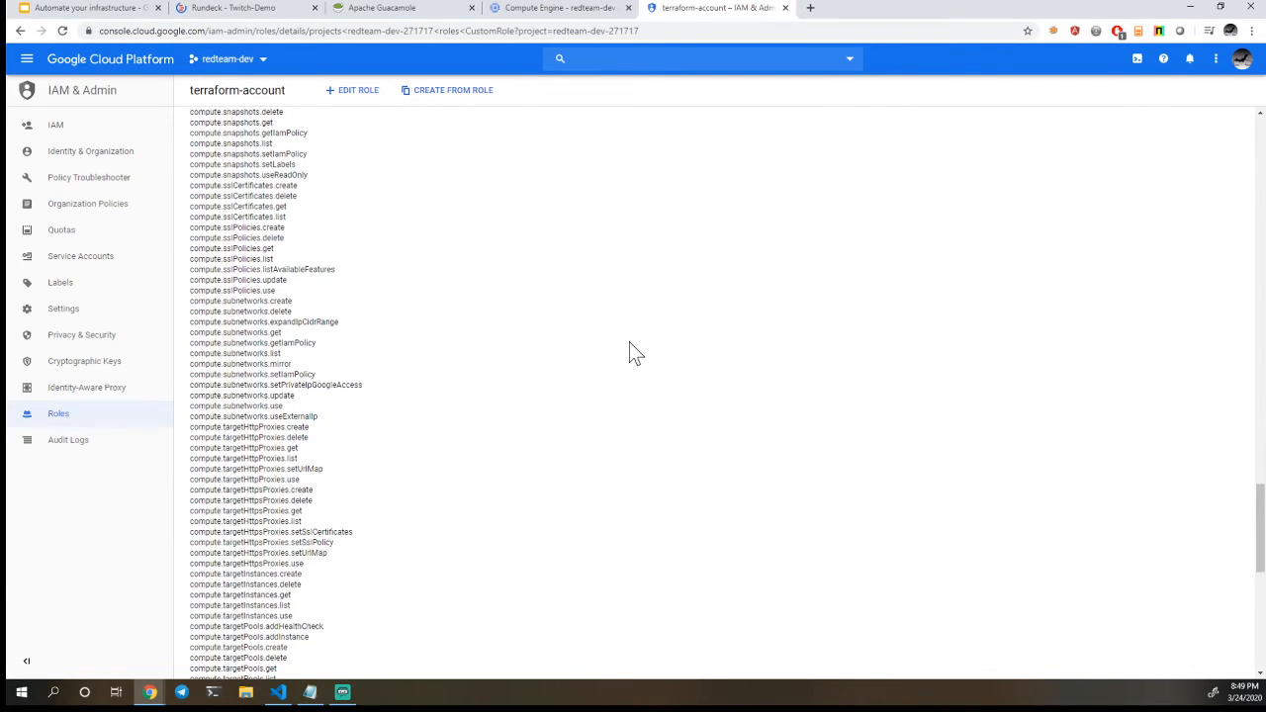
scroll(635, 353, "down", 5)
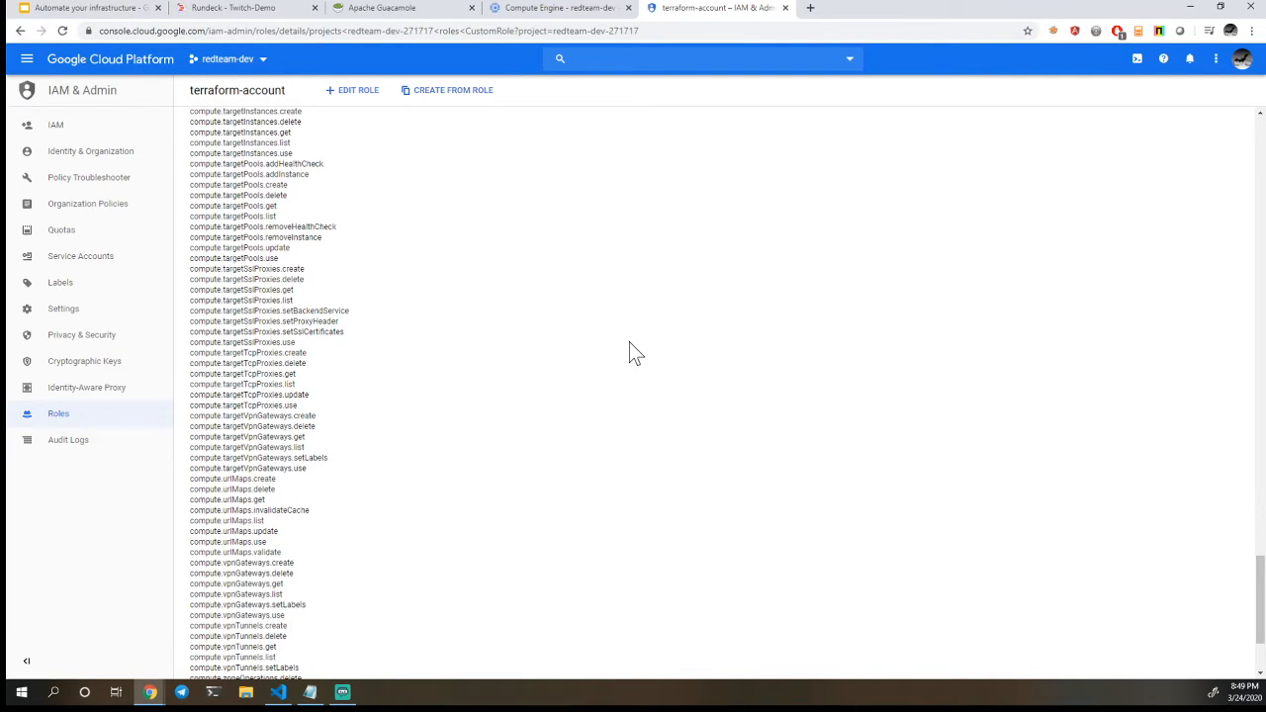
scroll(635, 354, "down", 3)
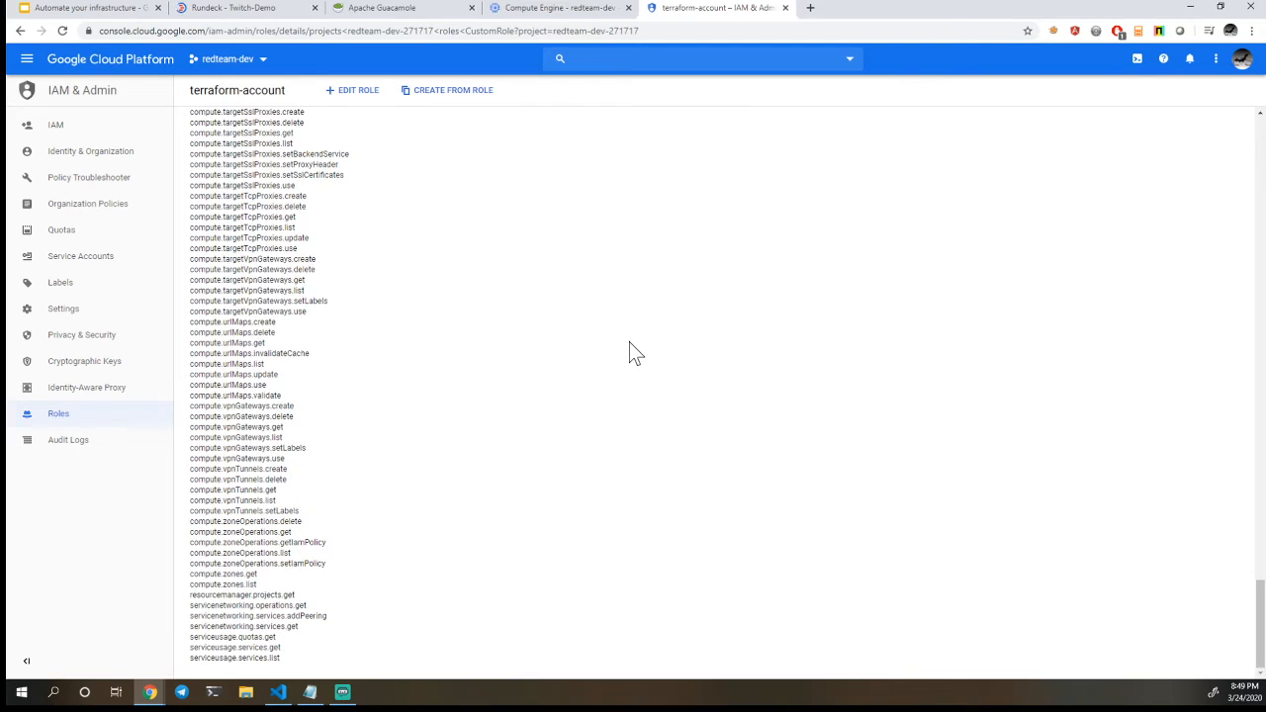
scroll(635, 353, "up", 10)
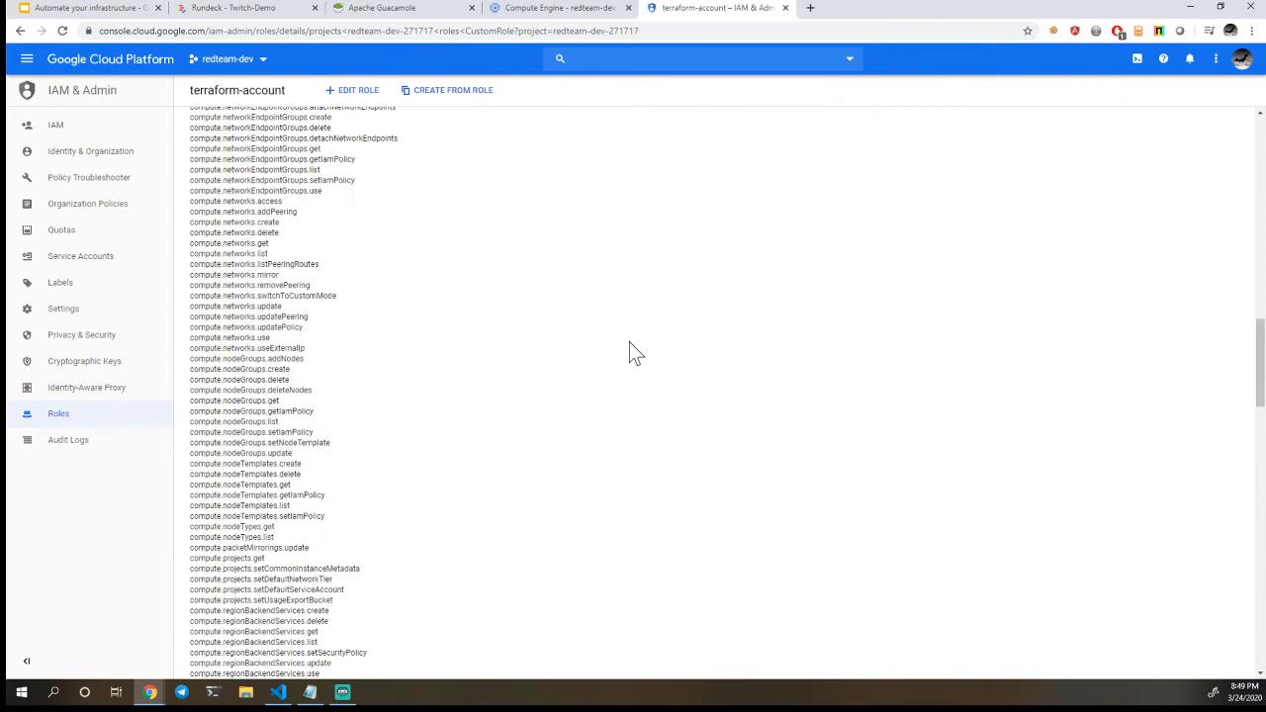
scroll(635, 354, "up", 10)
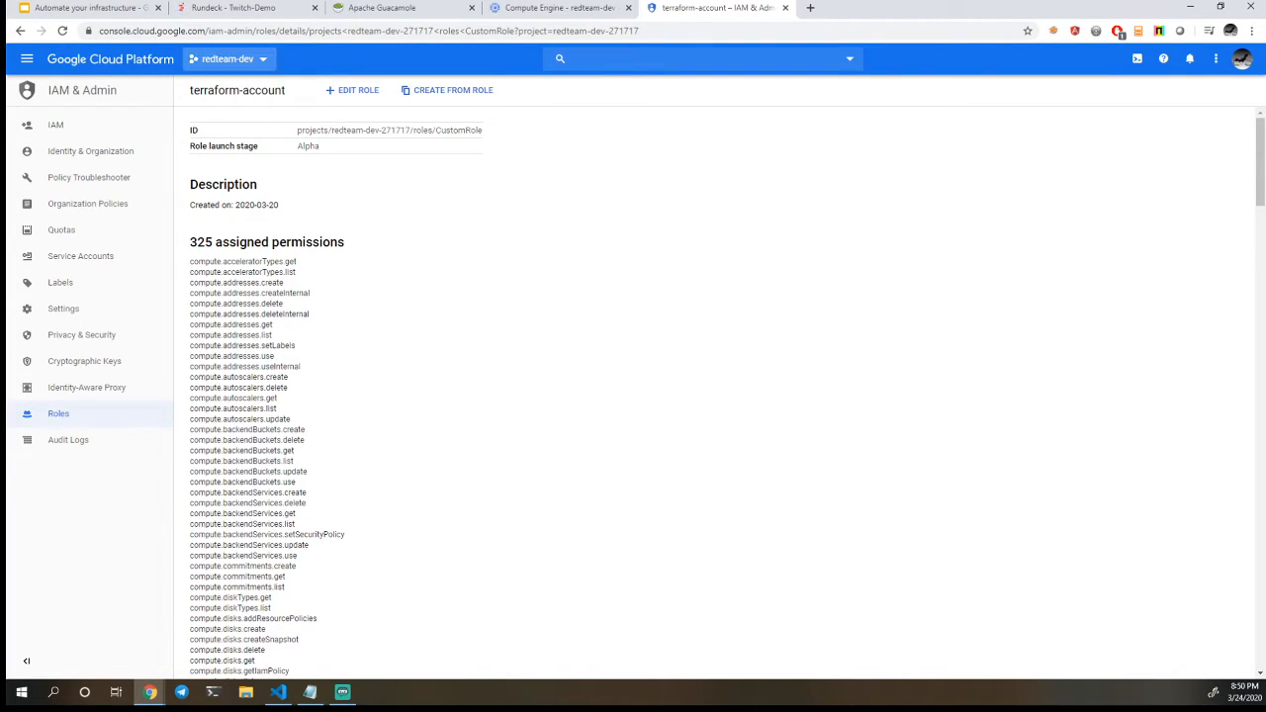
Switch to the "Automate your infrastructure" presentation in Google Slides and advance to the "Terraform - demo" slide
left_click(135, 10)
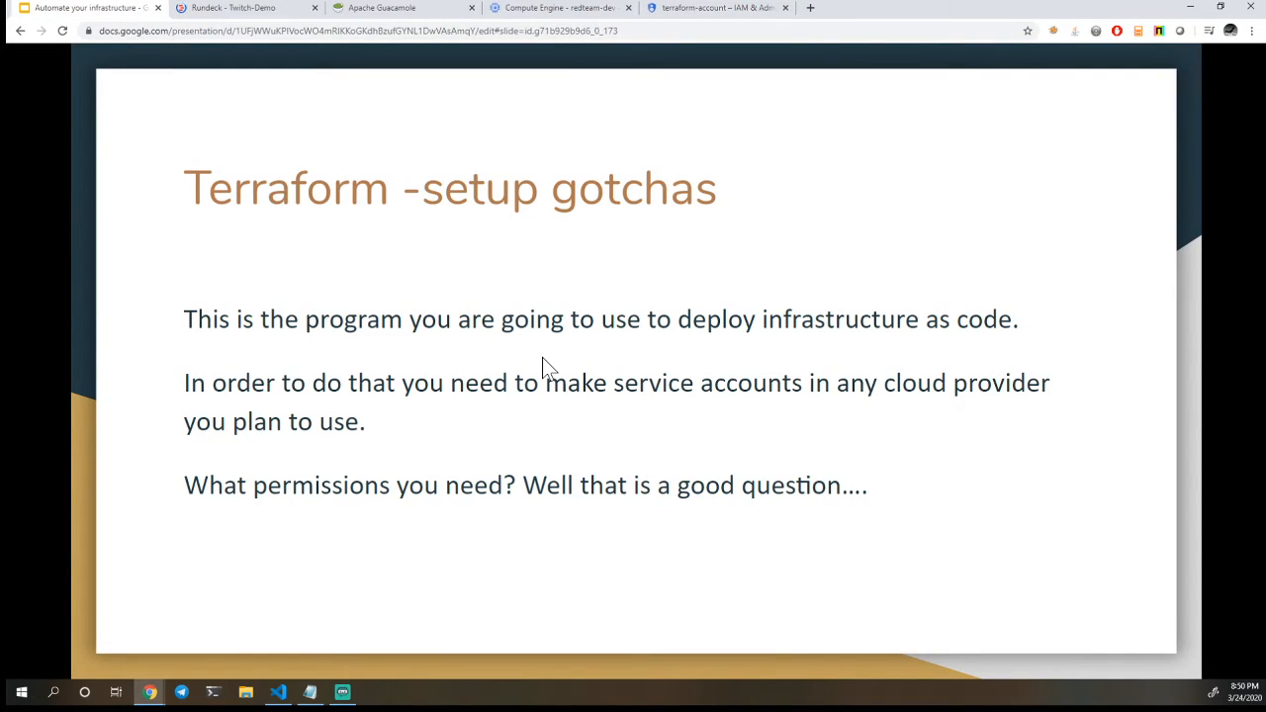
left_click(542, 357)
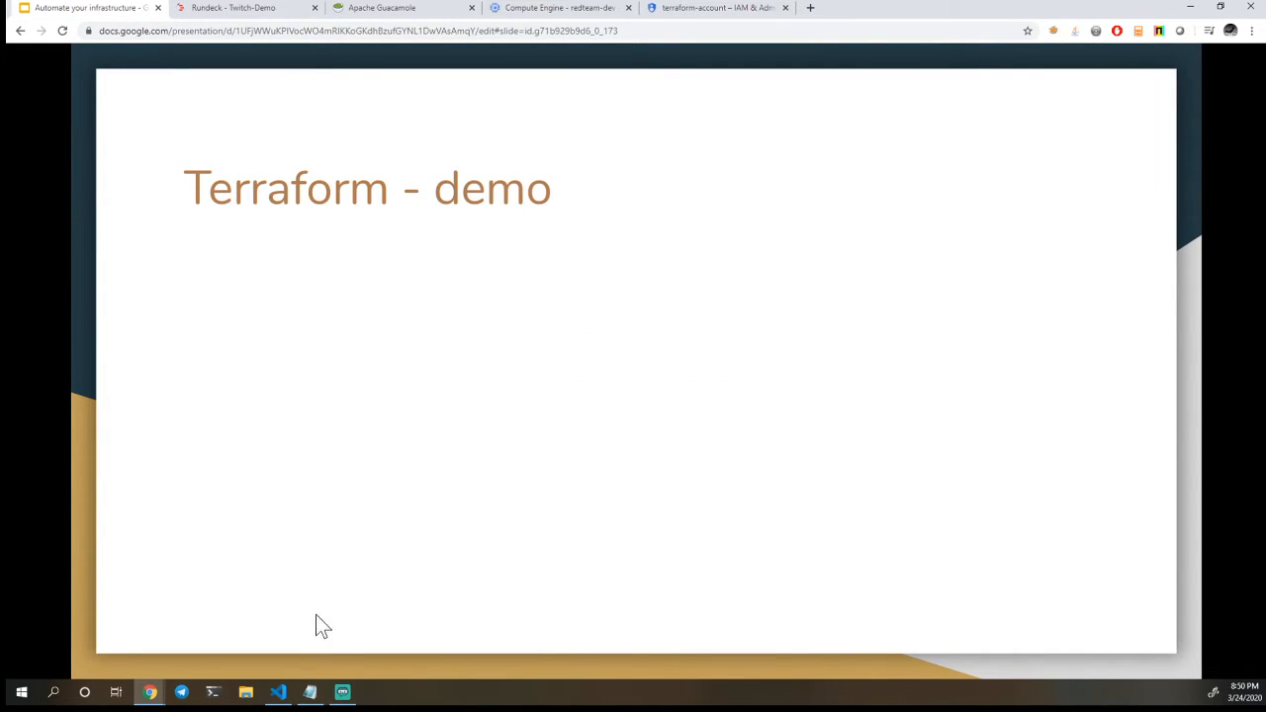
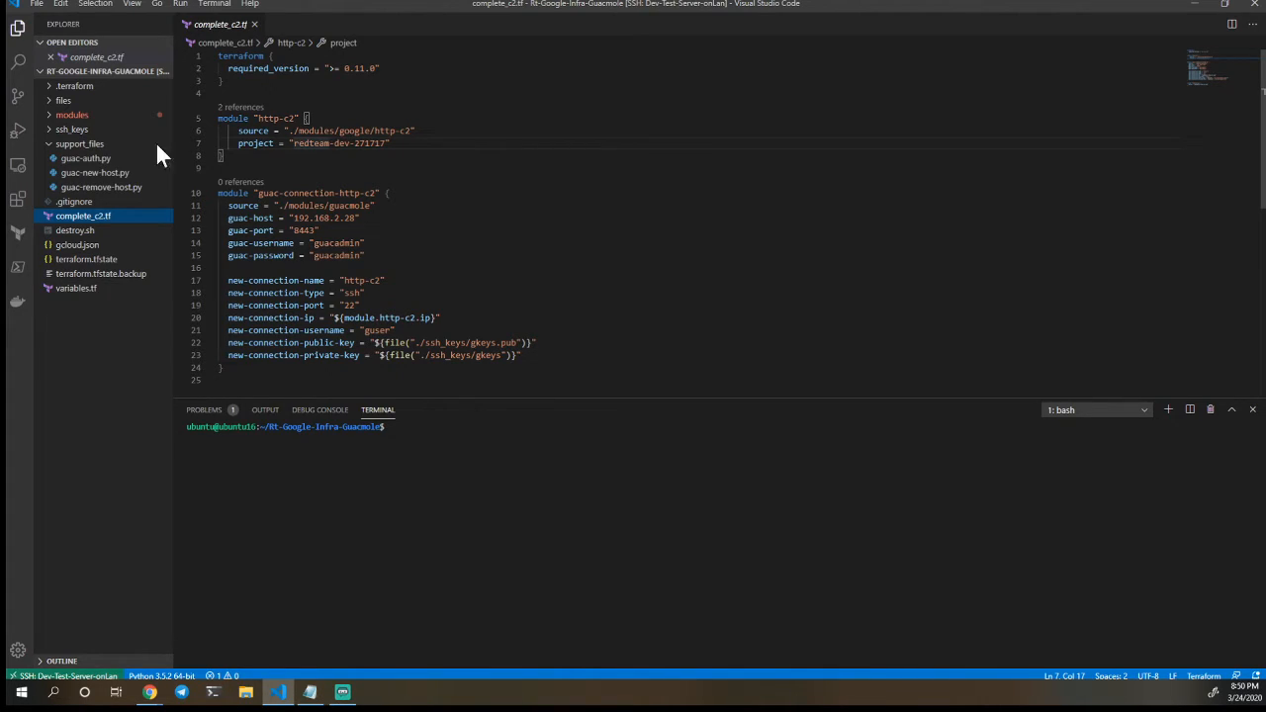
Open the main.tf file of the http-c2 module inside the project's modules/google folder
left_click(58, 117)
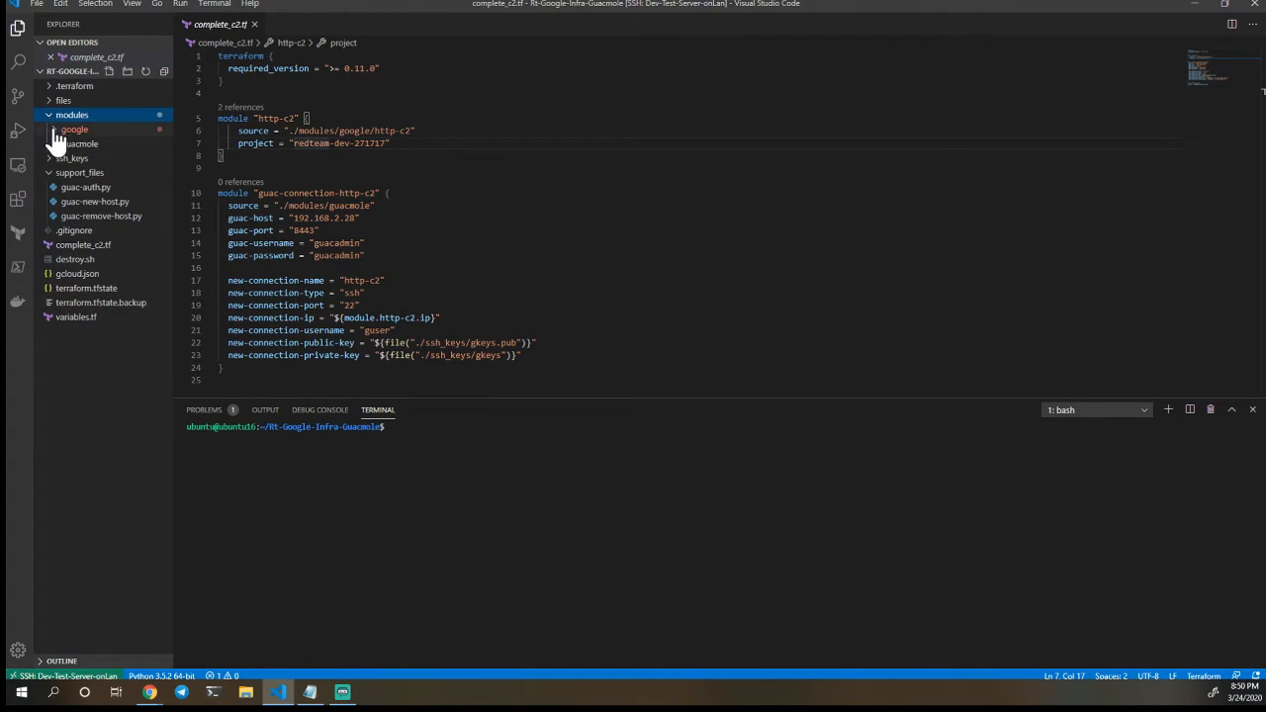
left_click(57, 132)
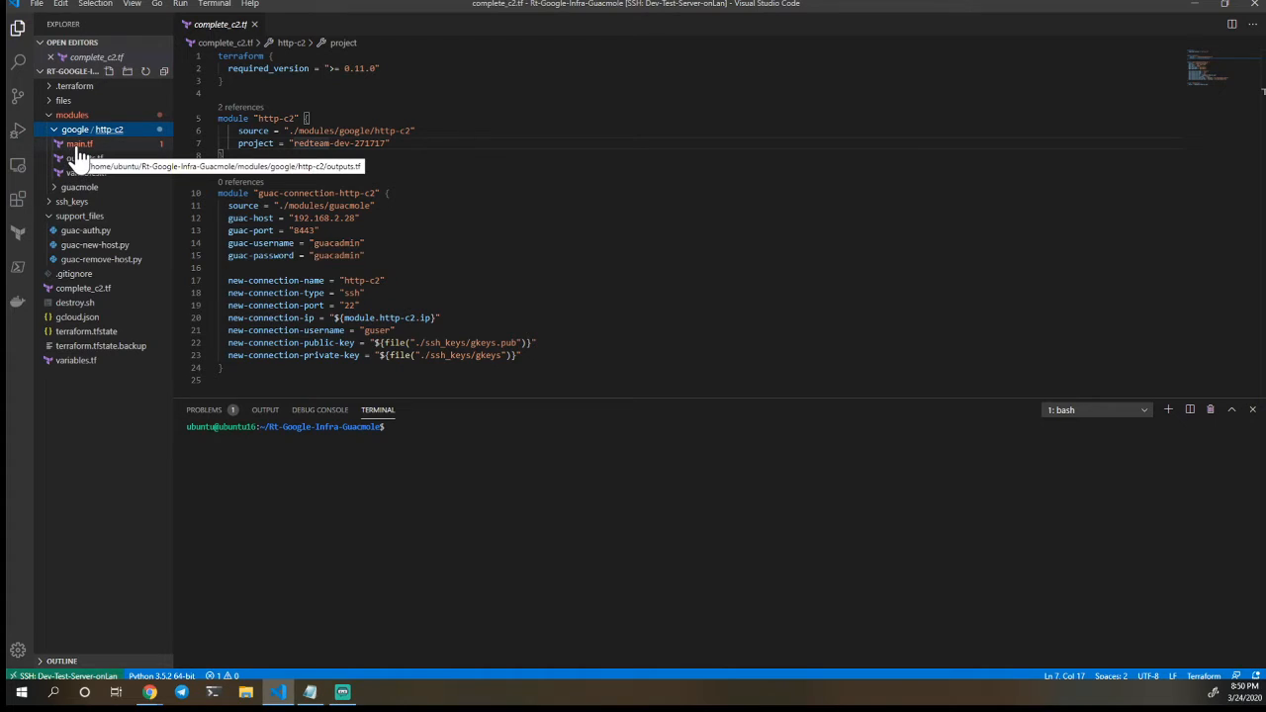
left_click(78, 146)
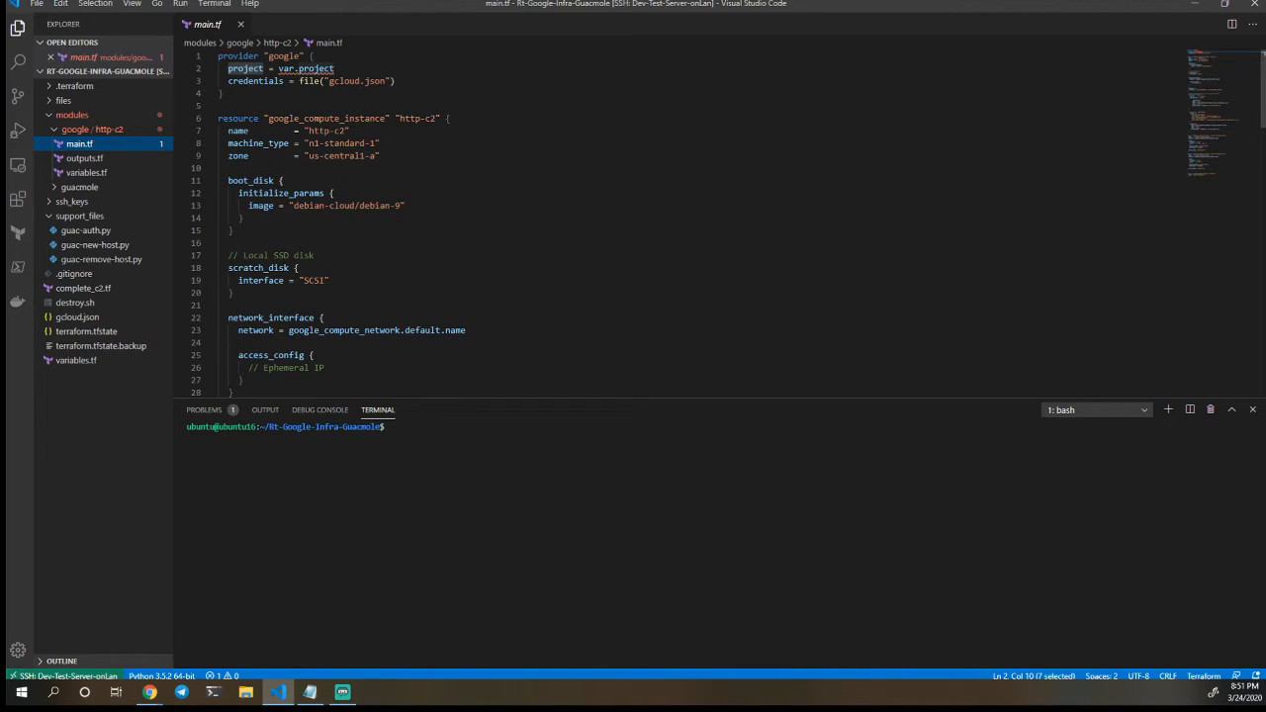
Review main.tf from the compute instance settings through the file and remote-exec provisioners, and expand the files folder to show its contents
scroll(692, 218, "down", 1)
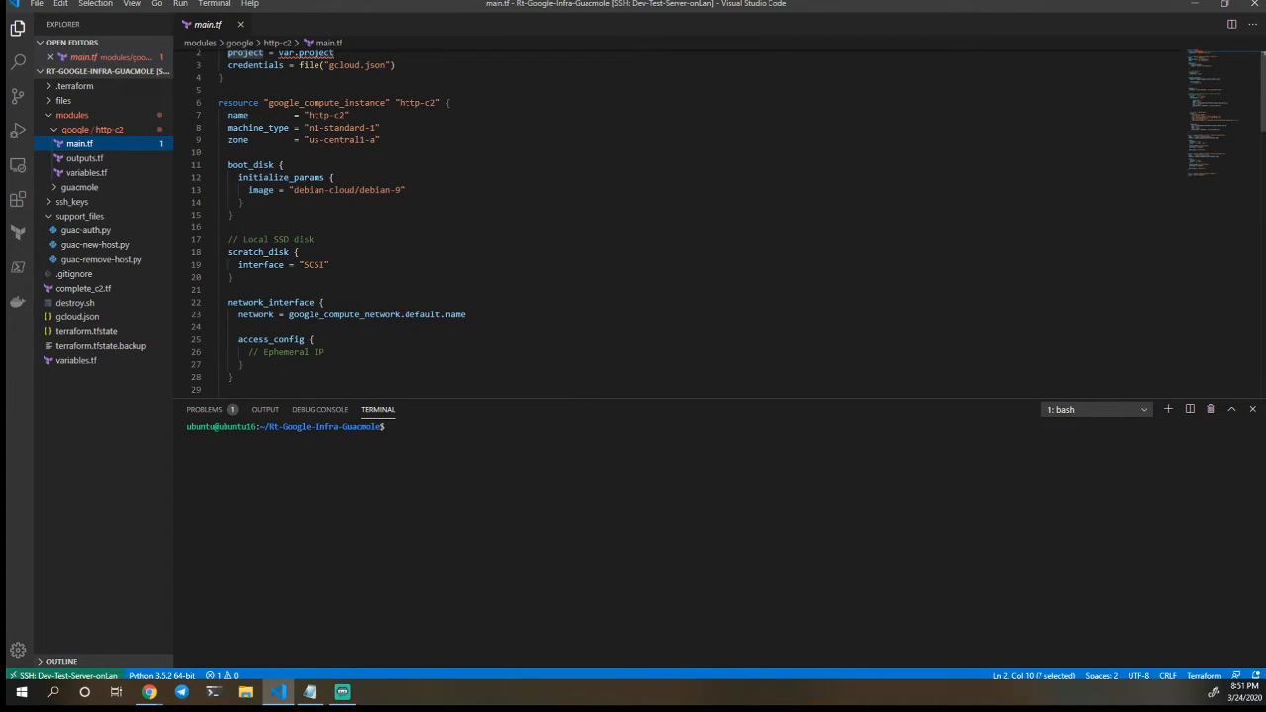
scroll(692, 218, "down", 3)
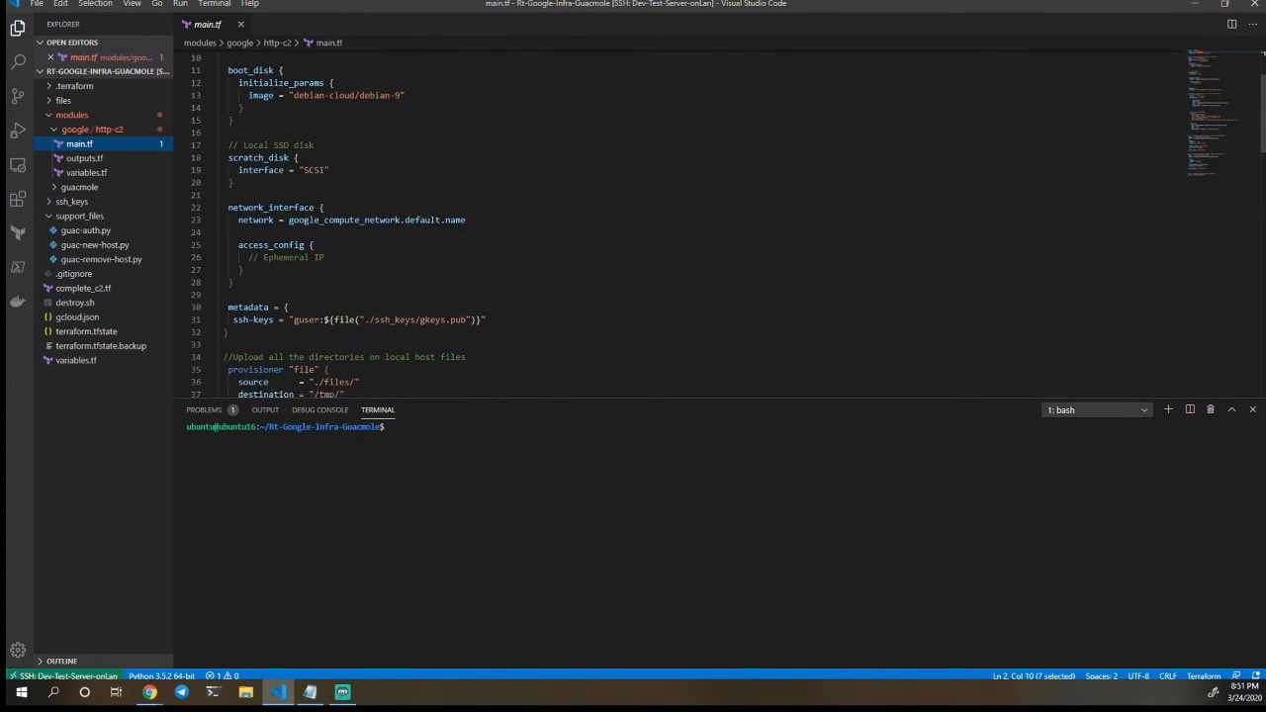
scroll(693, 218, "down", 1)
scroll(692, 217, "down", 3)
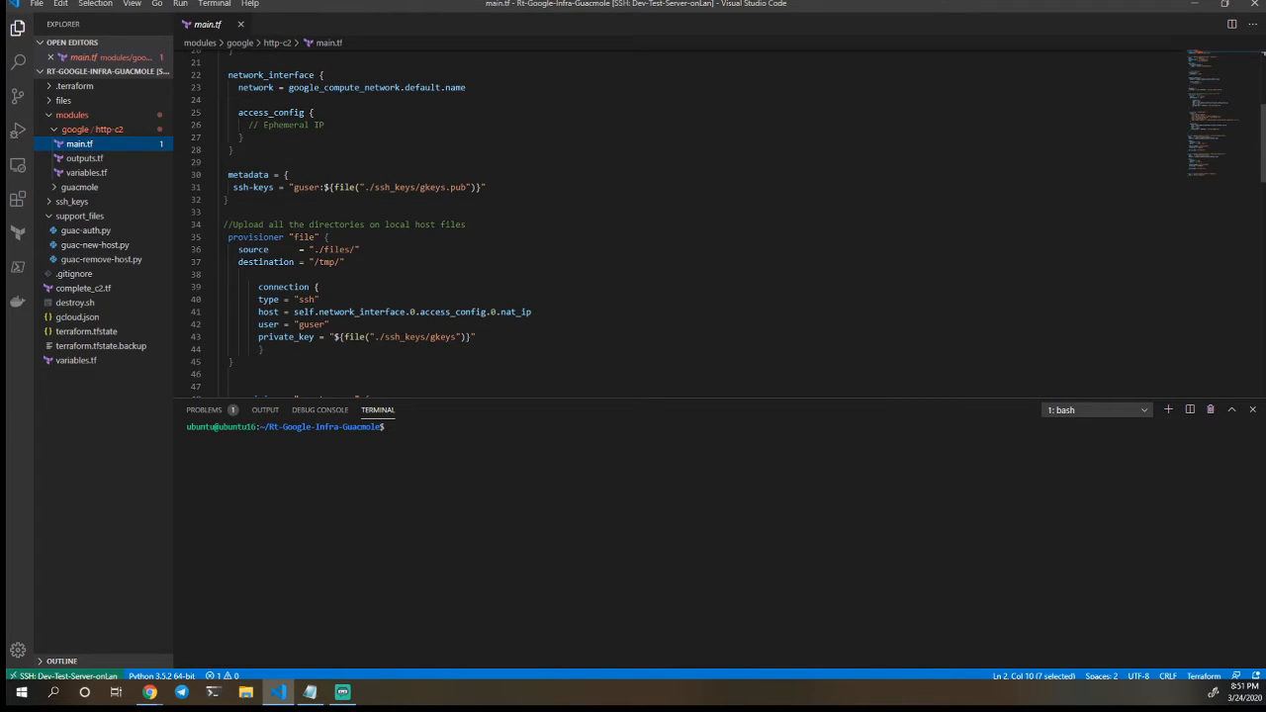
scroll(692, 222, "down", 1)
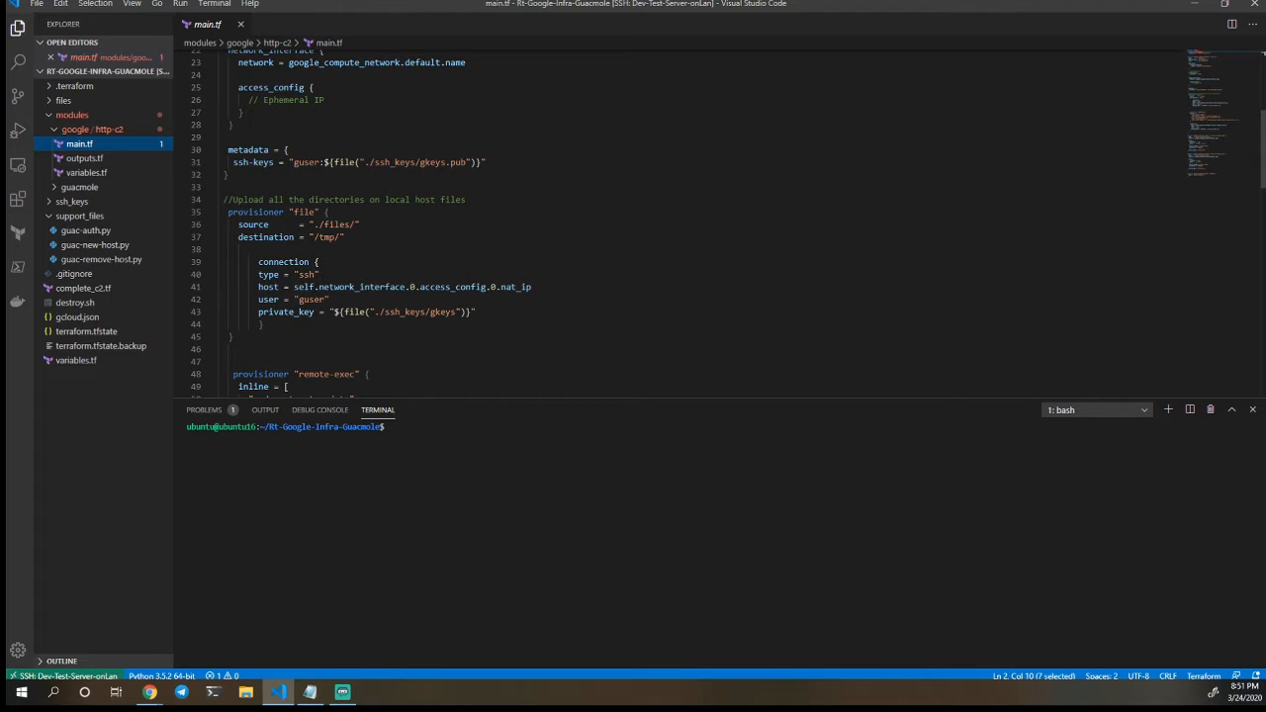
scroll(692, 223, "down", 1)
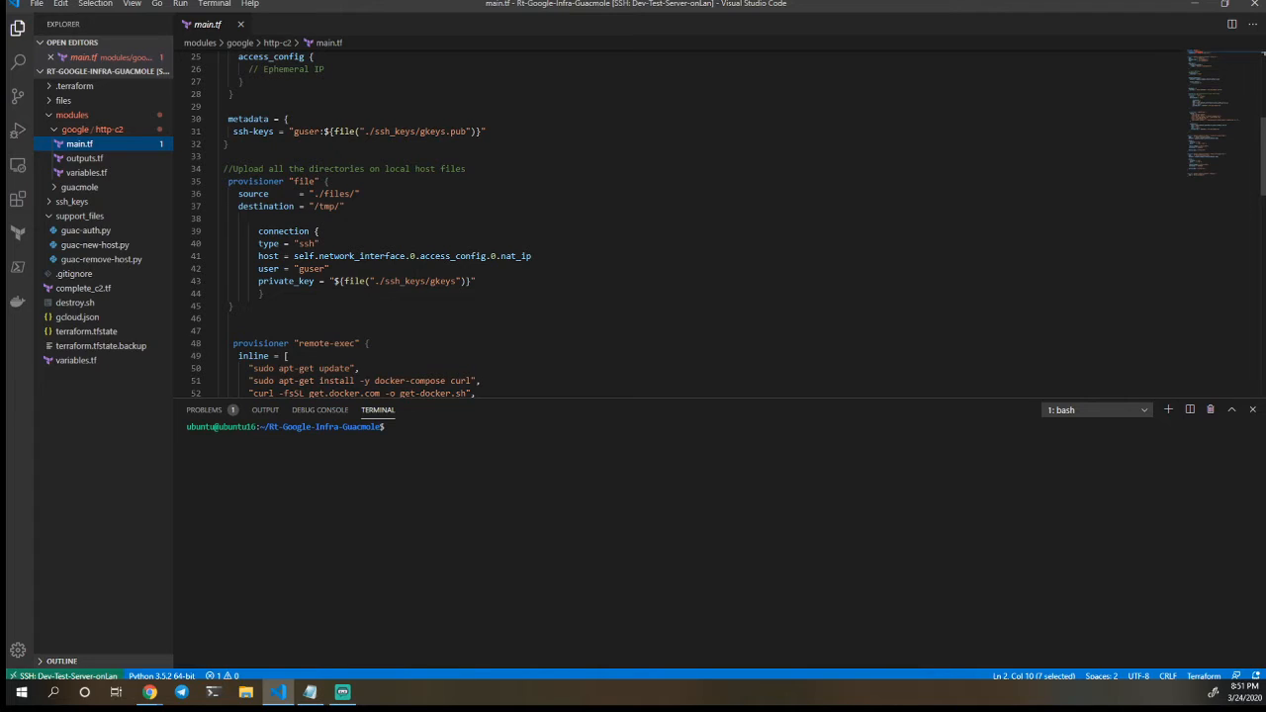
left_click(50, 103)
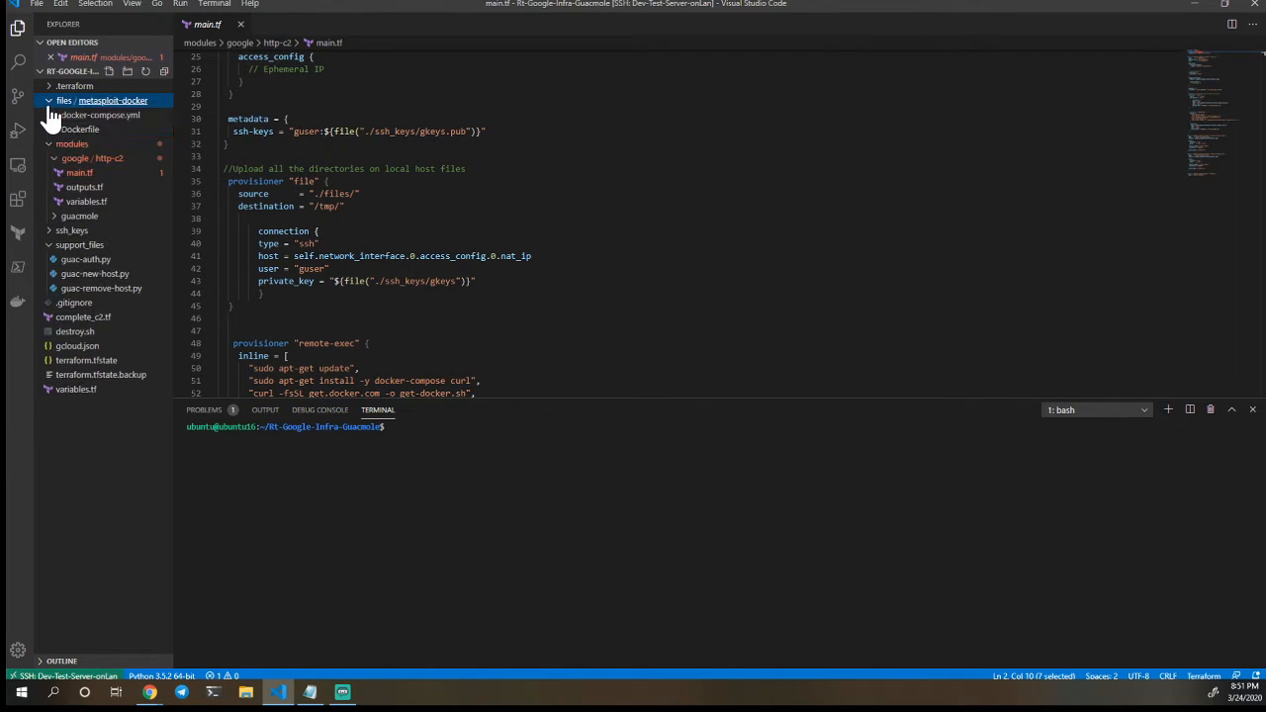
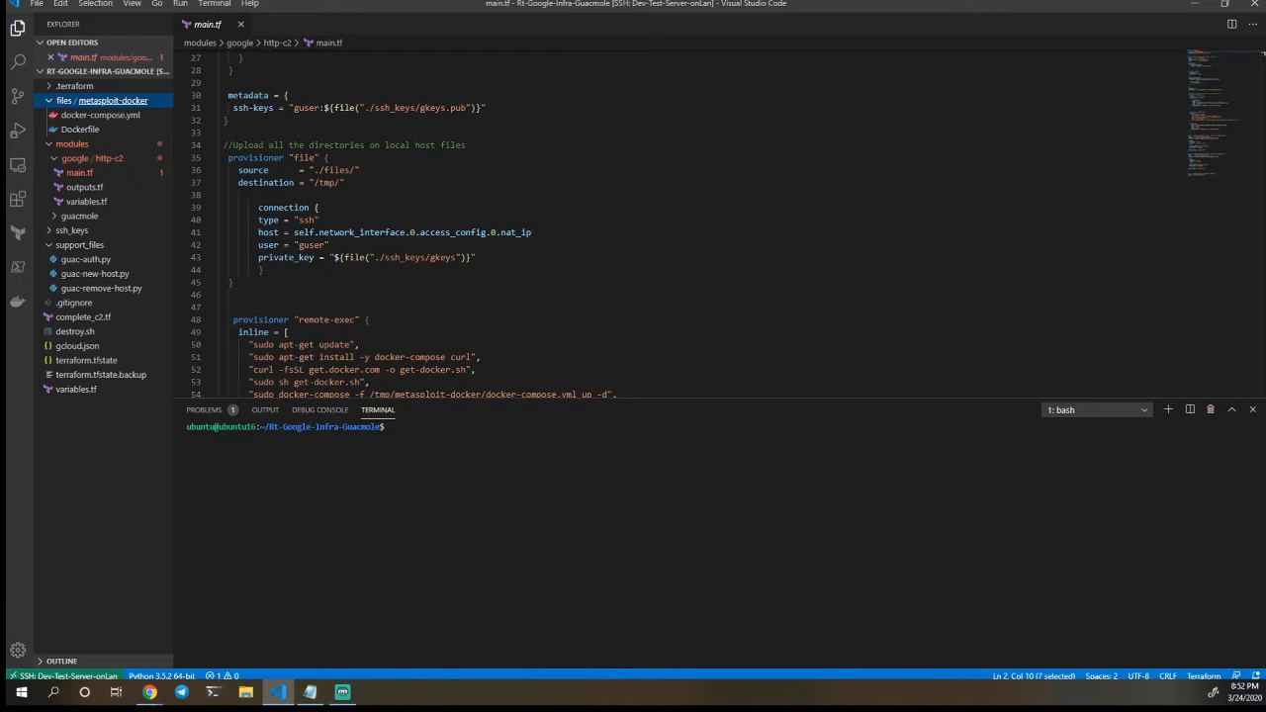
Examine the remote-exec provisioner in main.tf, covering its inline Docker setup commands and the SSH connection block
key("alt+Tab")
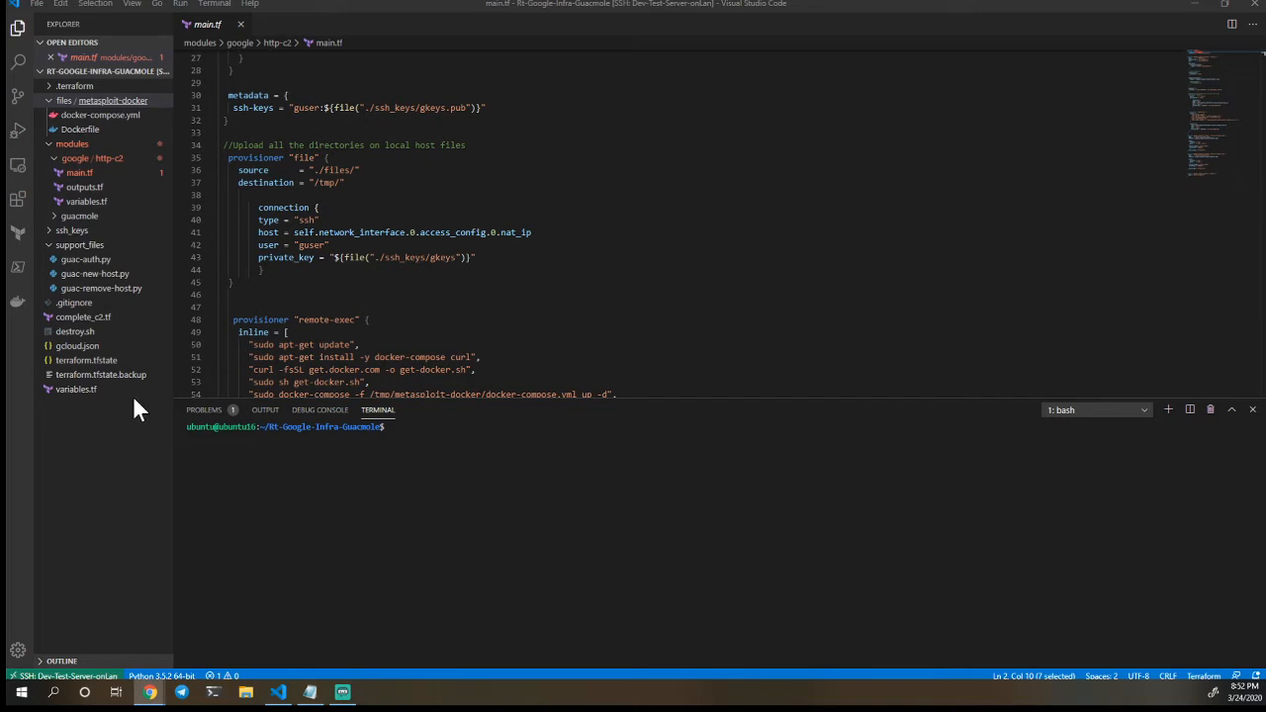
scroll(682, 223, "down", 1)
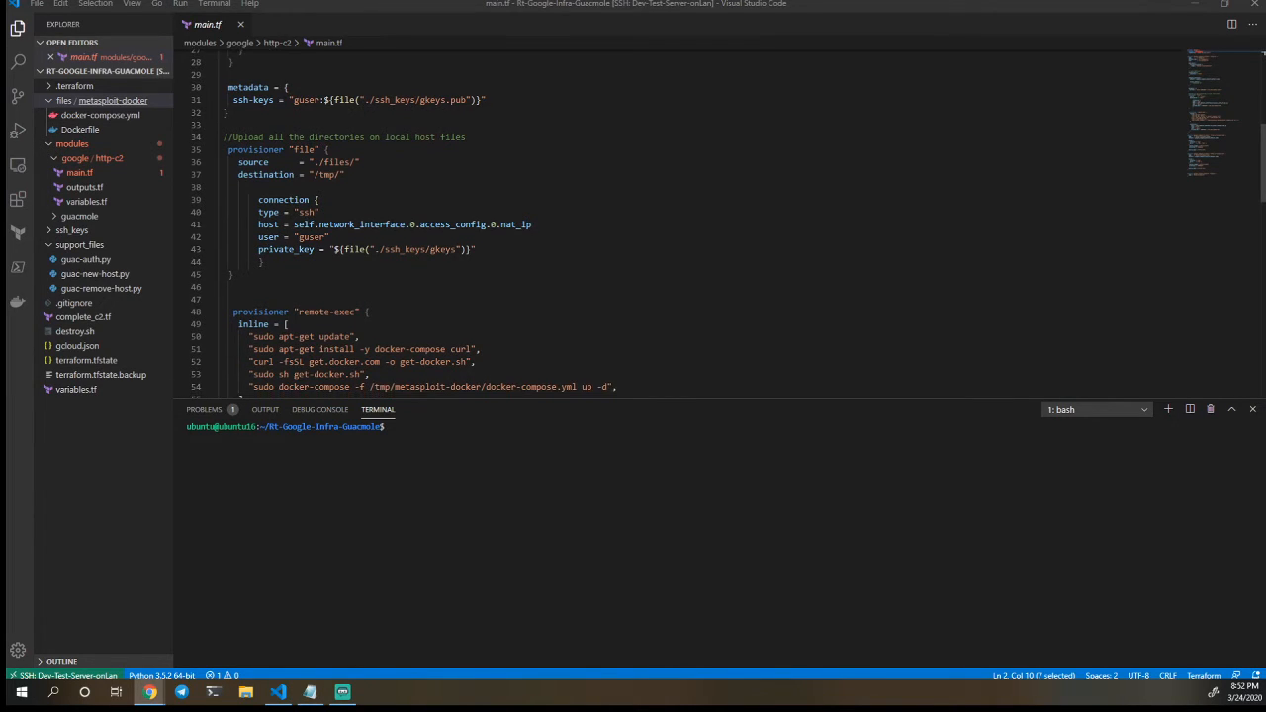
scroll(682, 222, "down", 1)
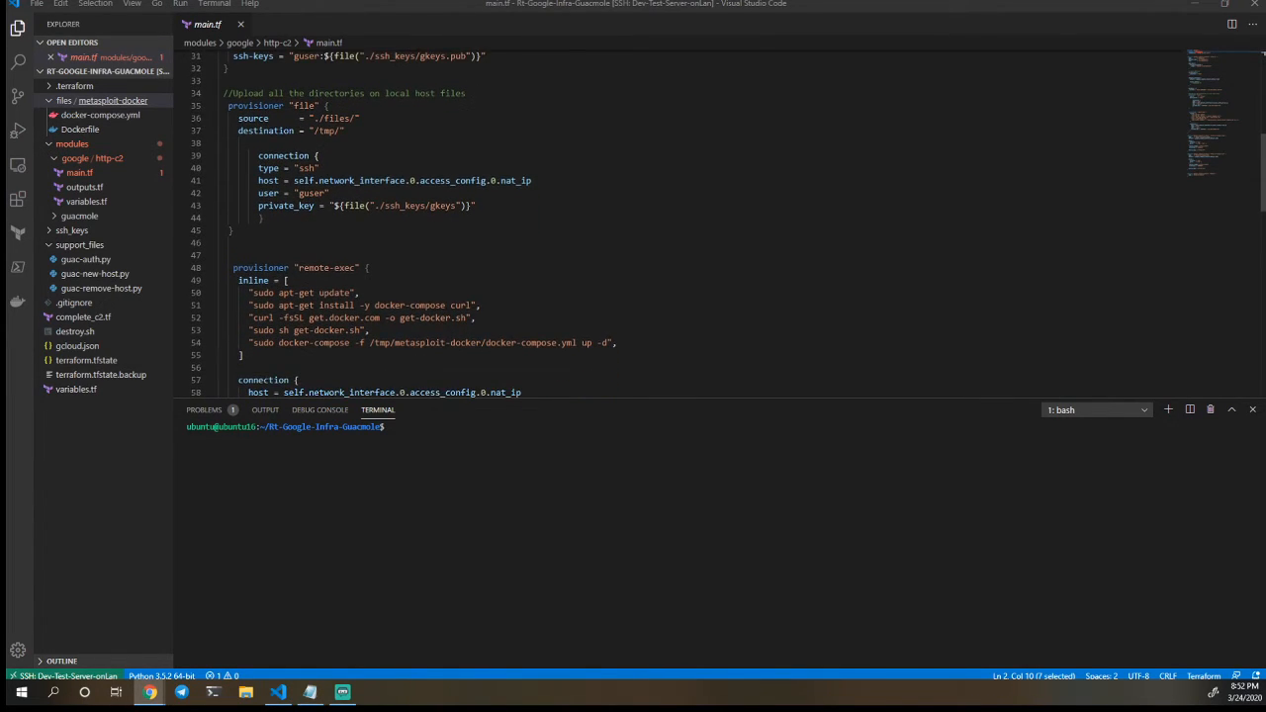
scroll(683, 223, "down", 1)
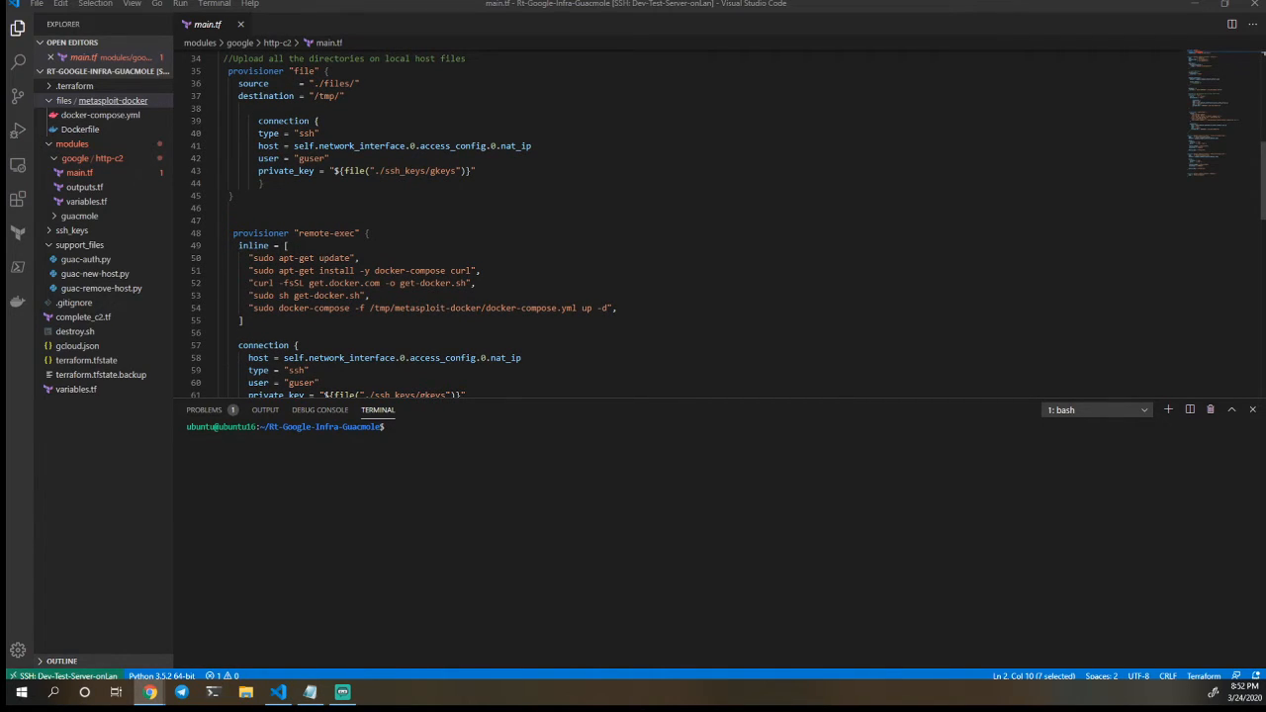
scroll(400, 224, "down", 1)
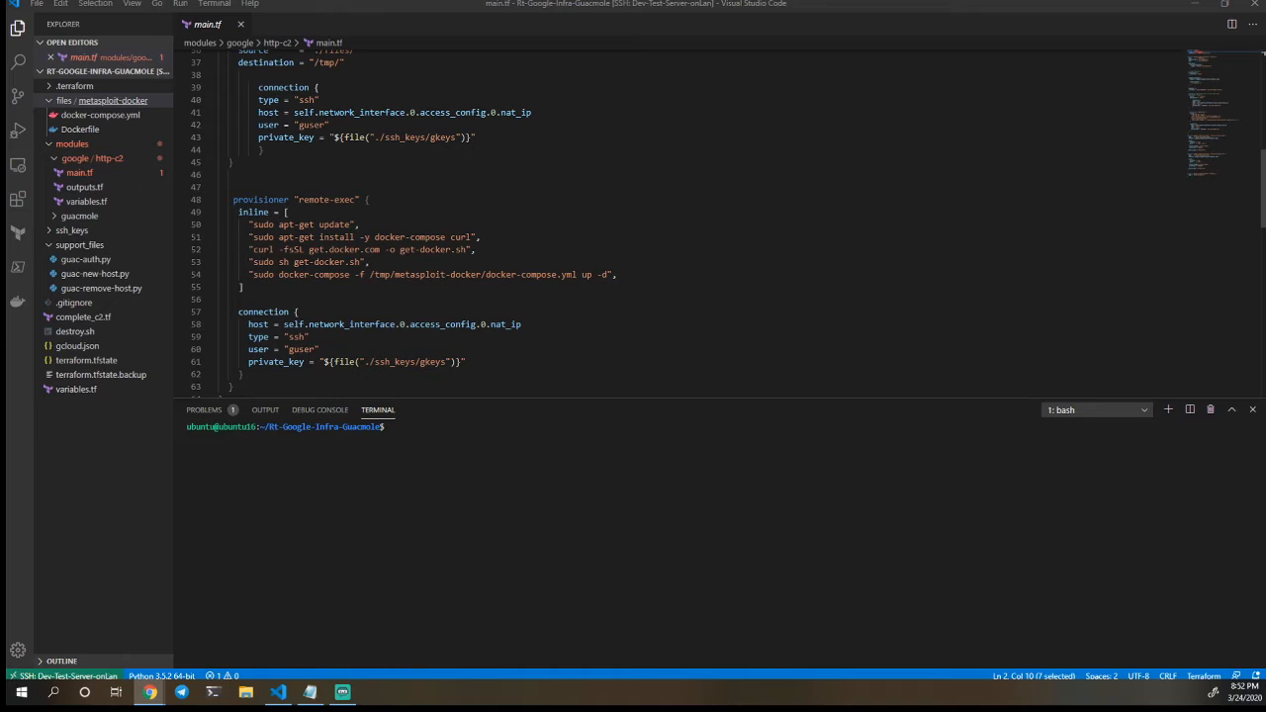
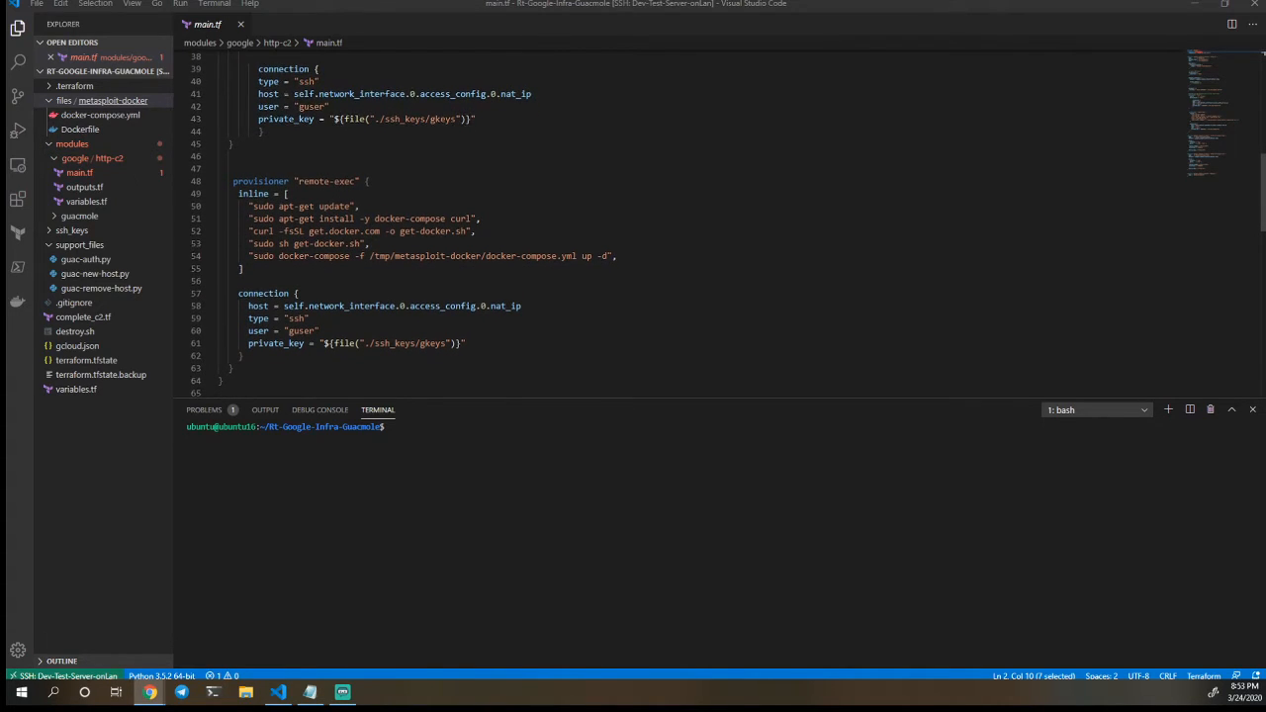
Examine the HTTP and SSH firewall resources and the default network resource at the end of the http-c2 module's main.tf
scroll(400, 228, "down", 4)
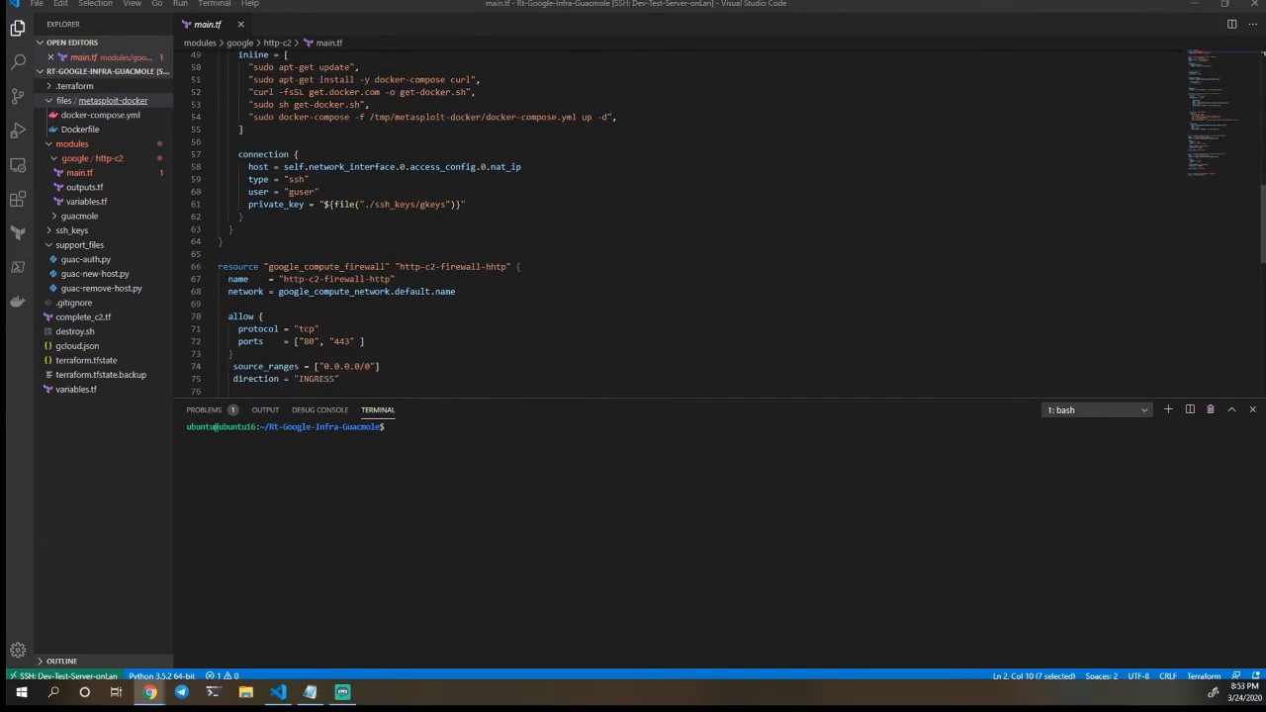
scroll(400, 228, "down", 1)
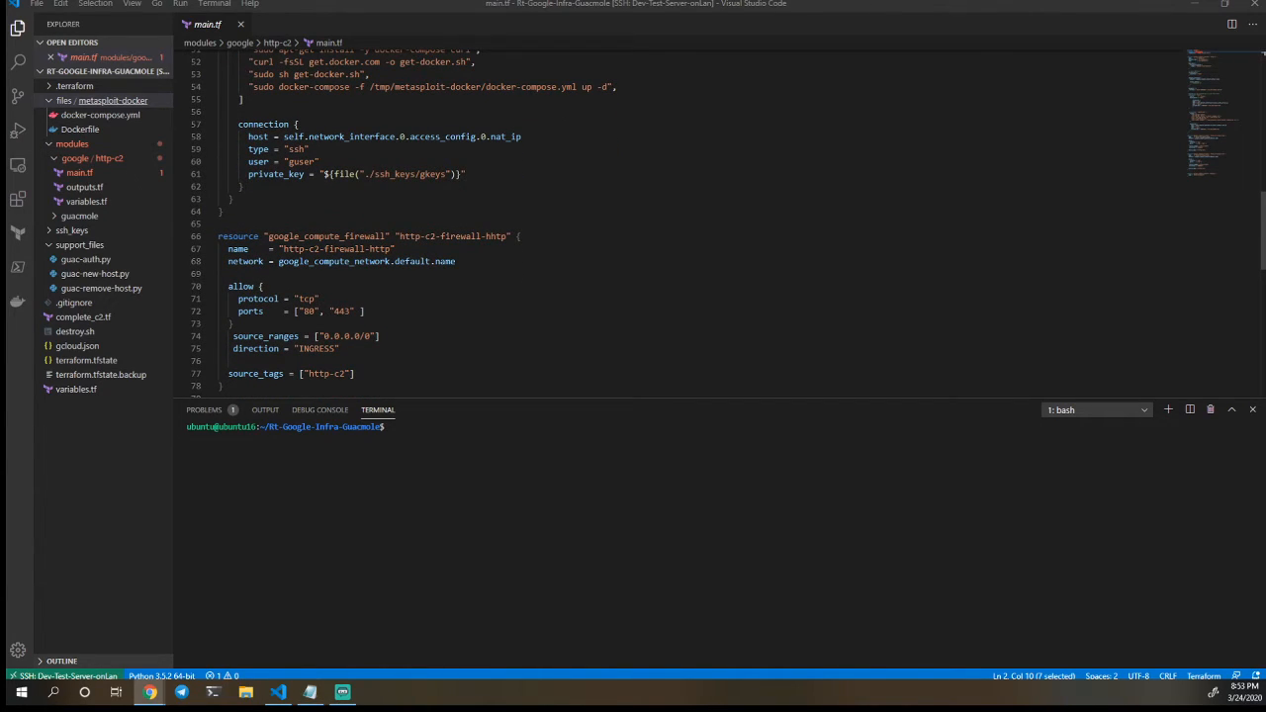
scroll(401, 228, "down", 3)
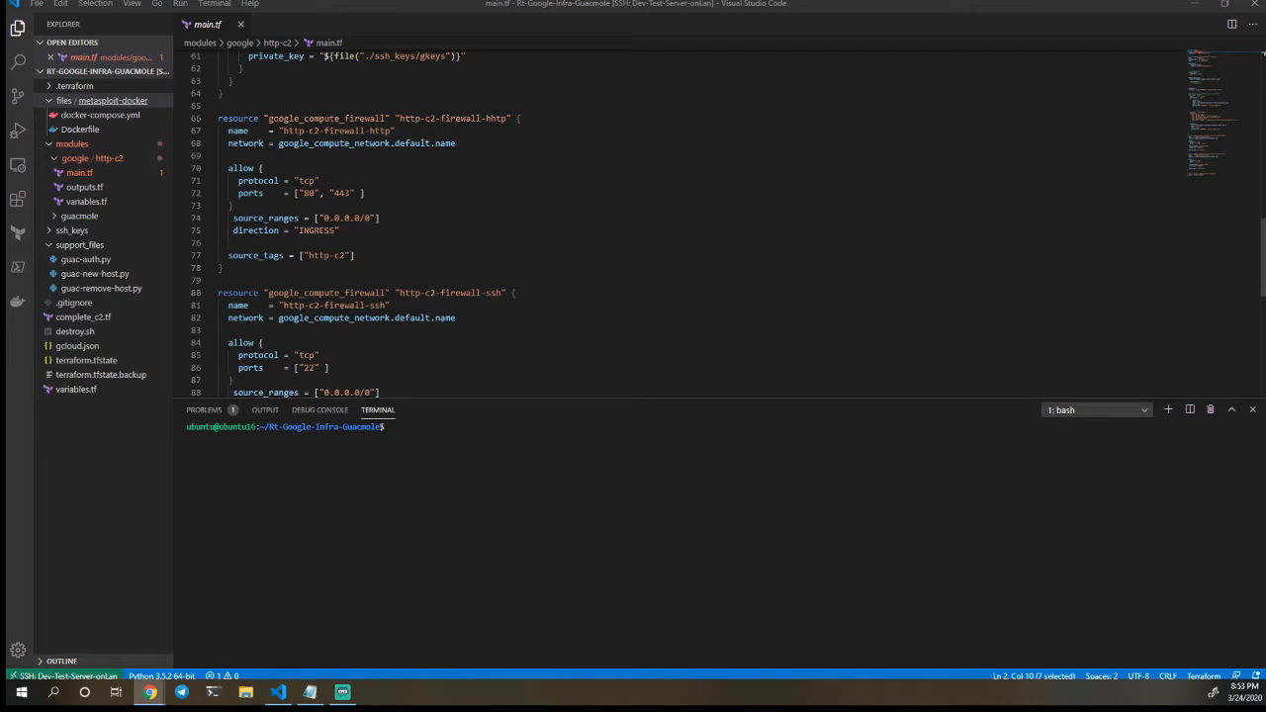
scroll(401, 227, "down", 3)
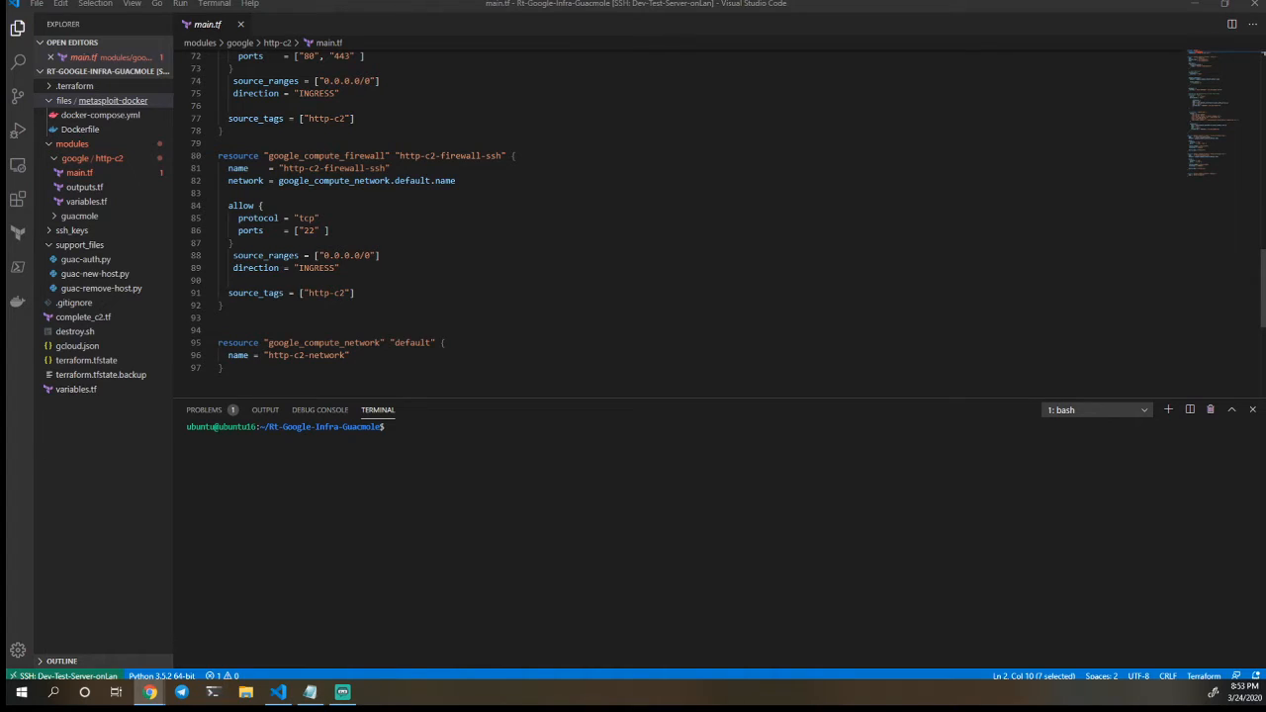
scroll(692, 208, "down", 1)
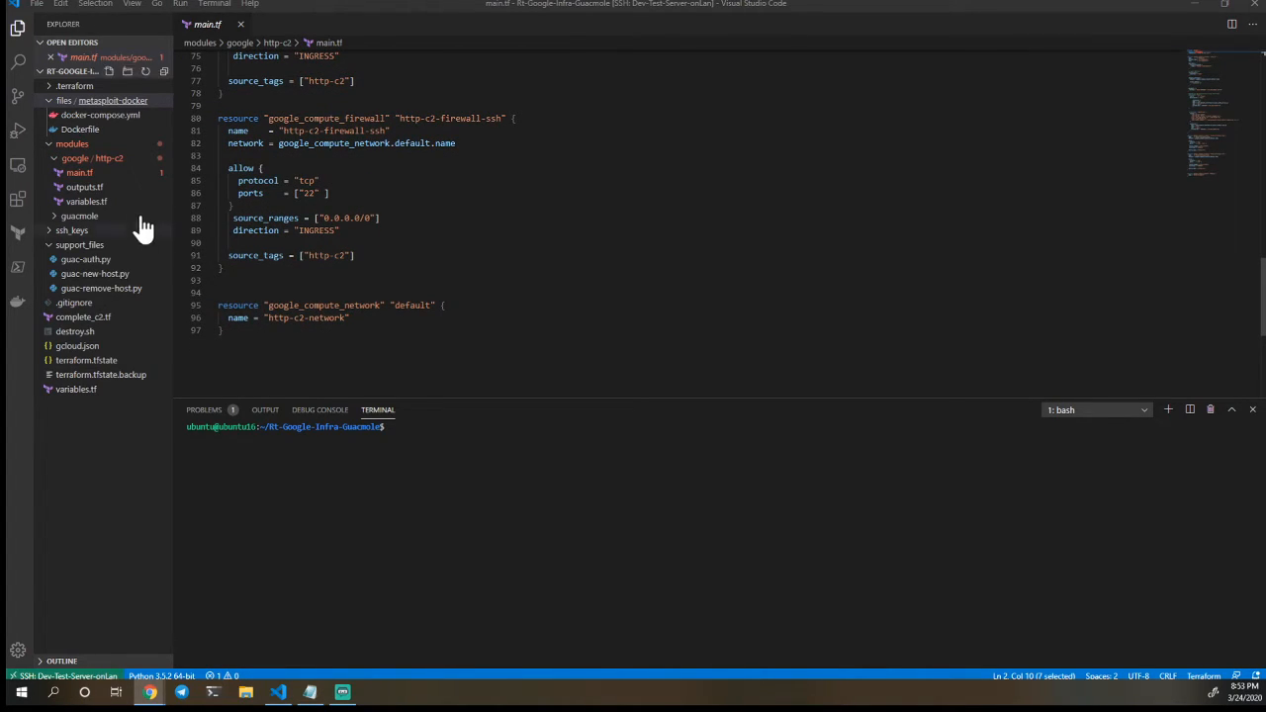
Open the http-c2 module's outputs.tf to view its output definitions
left_click(84, 186)
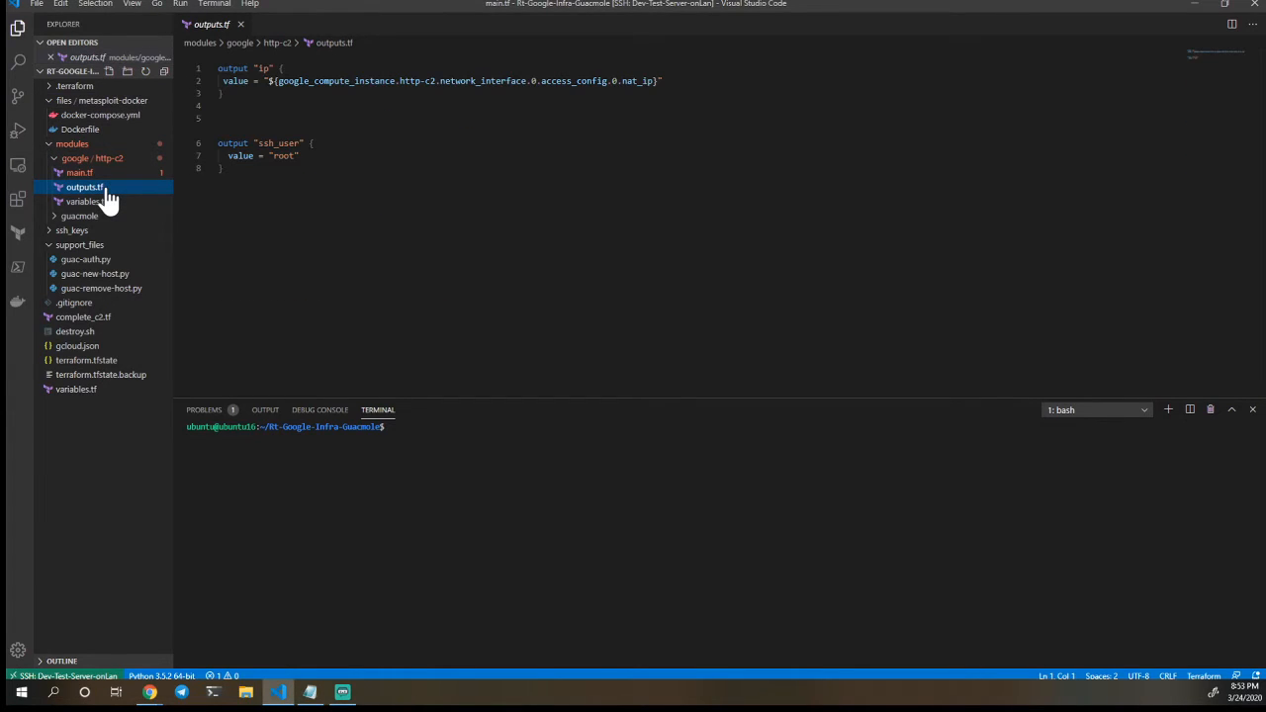
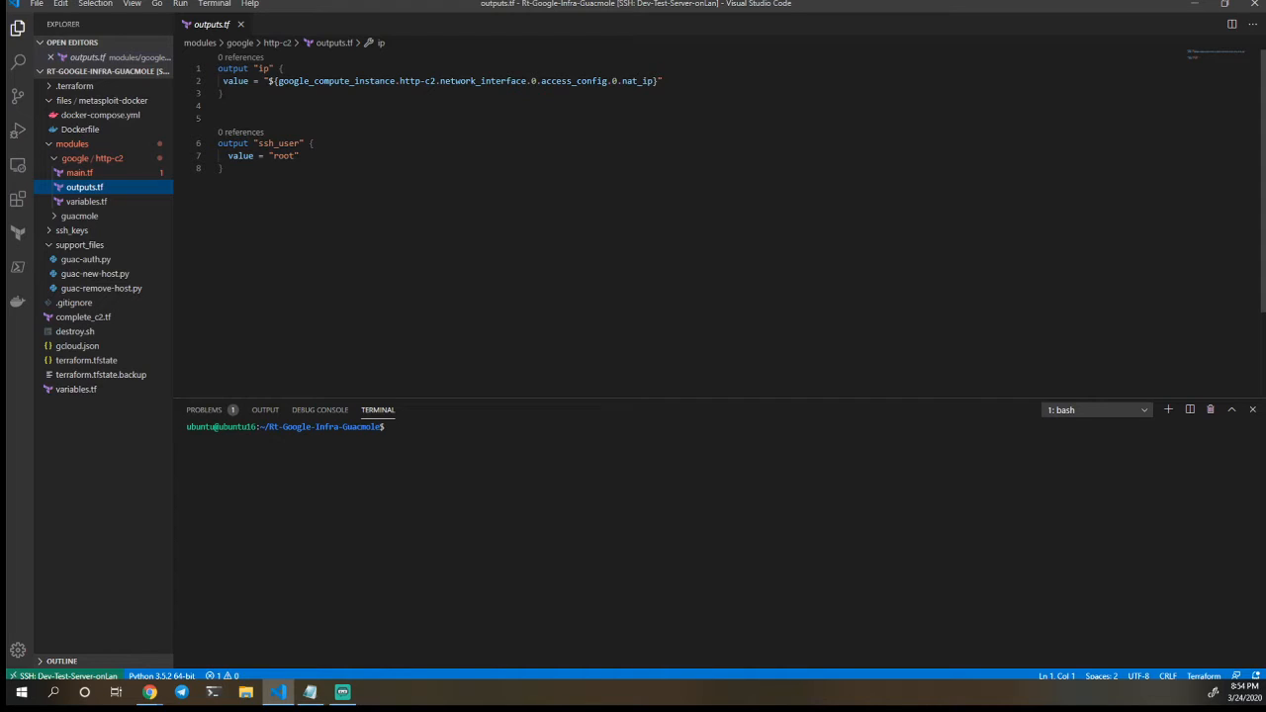
Open complete_c2.tf from the project root to view the top-level Terraform configuration
left_click(106, 328)
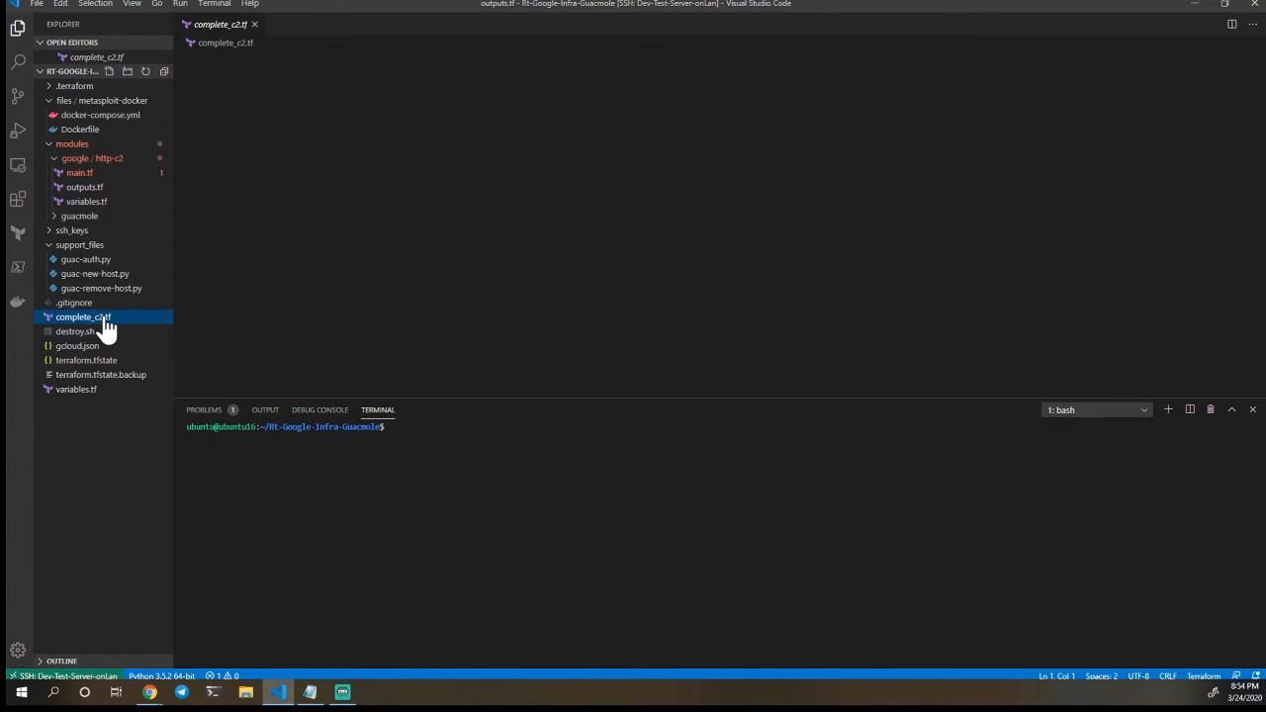
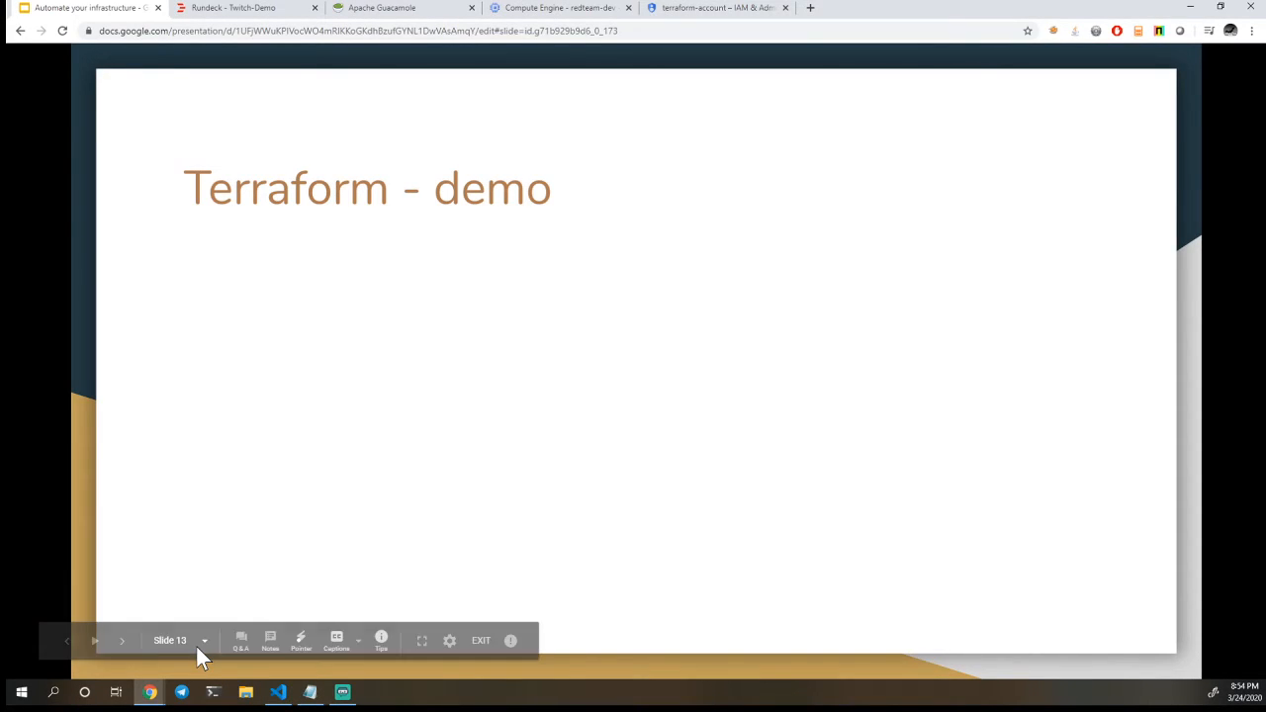
Advance the presentation past the Guacamole setup gotchas to the Guacamole Demo slide
key("Right")
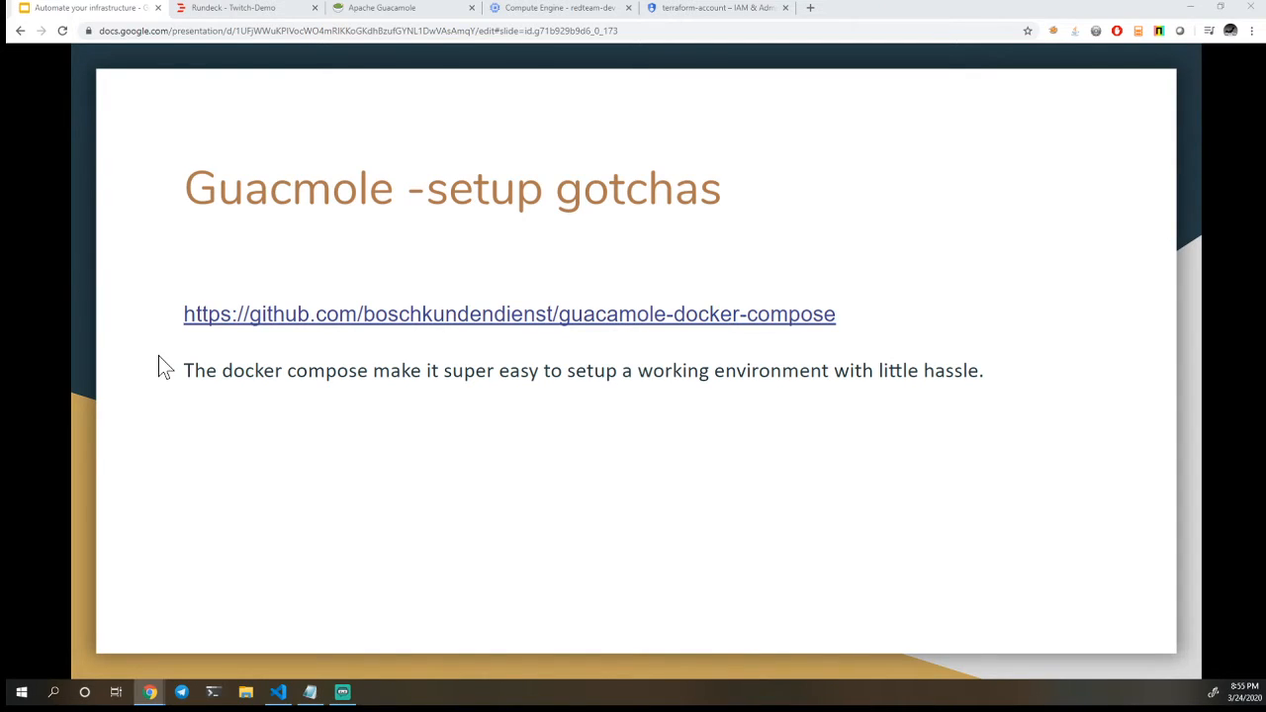
left_click(486, 398)
left_click(486, 399)
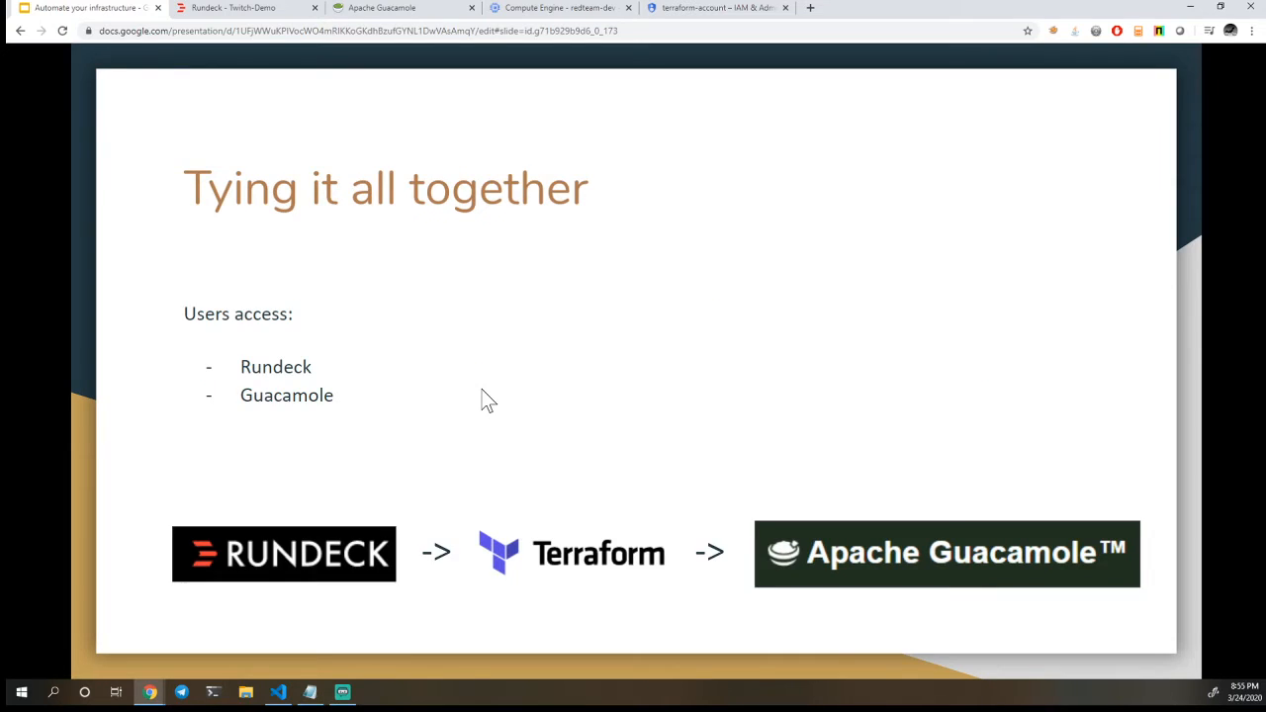
key("Left")
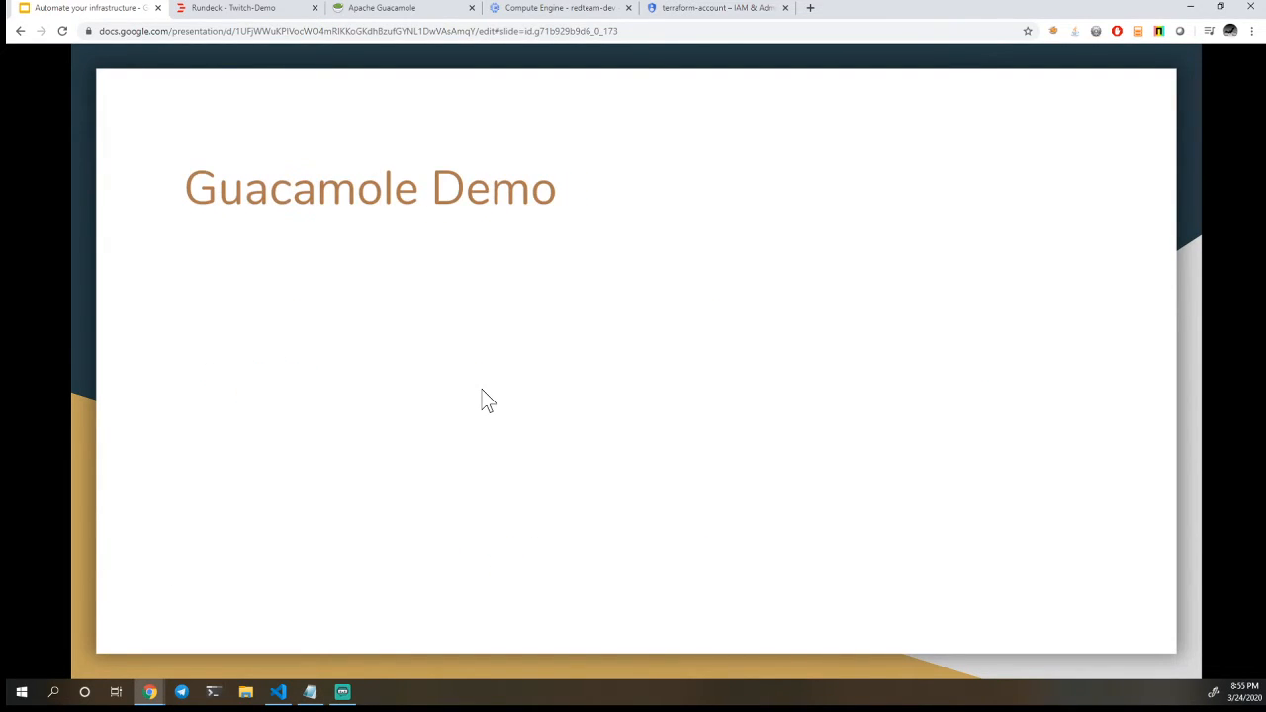
Switch to Apache Guacamole and log in with the administrator username and the account password
left_click(415, 8)
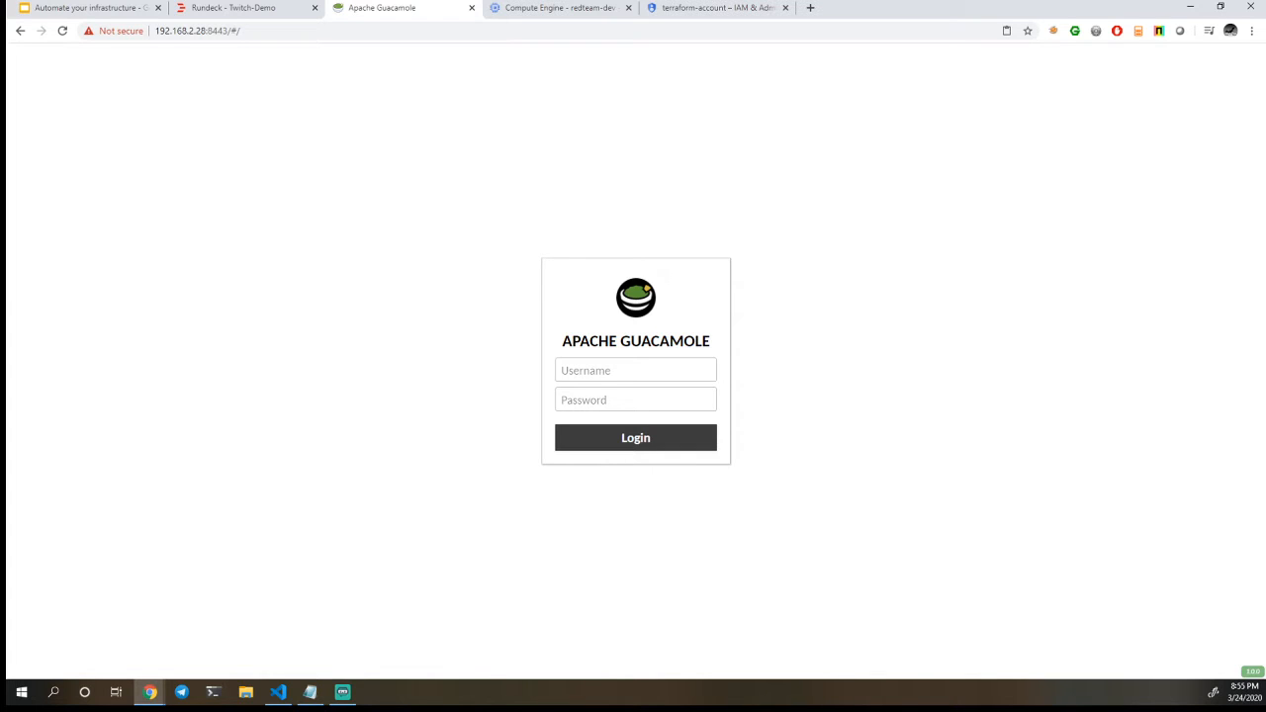
left_click(585, 375)
type("guacadmin")
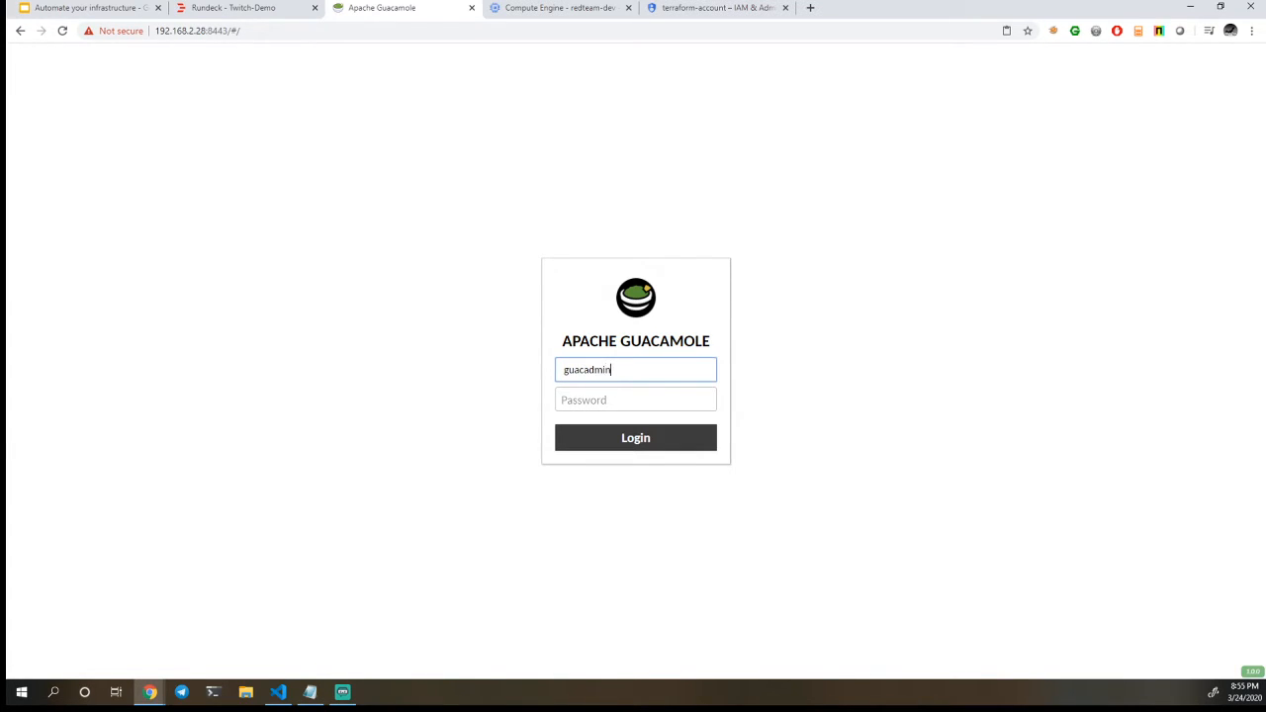
key("Tab")
type("••••")
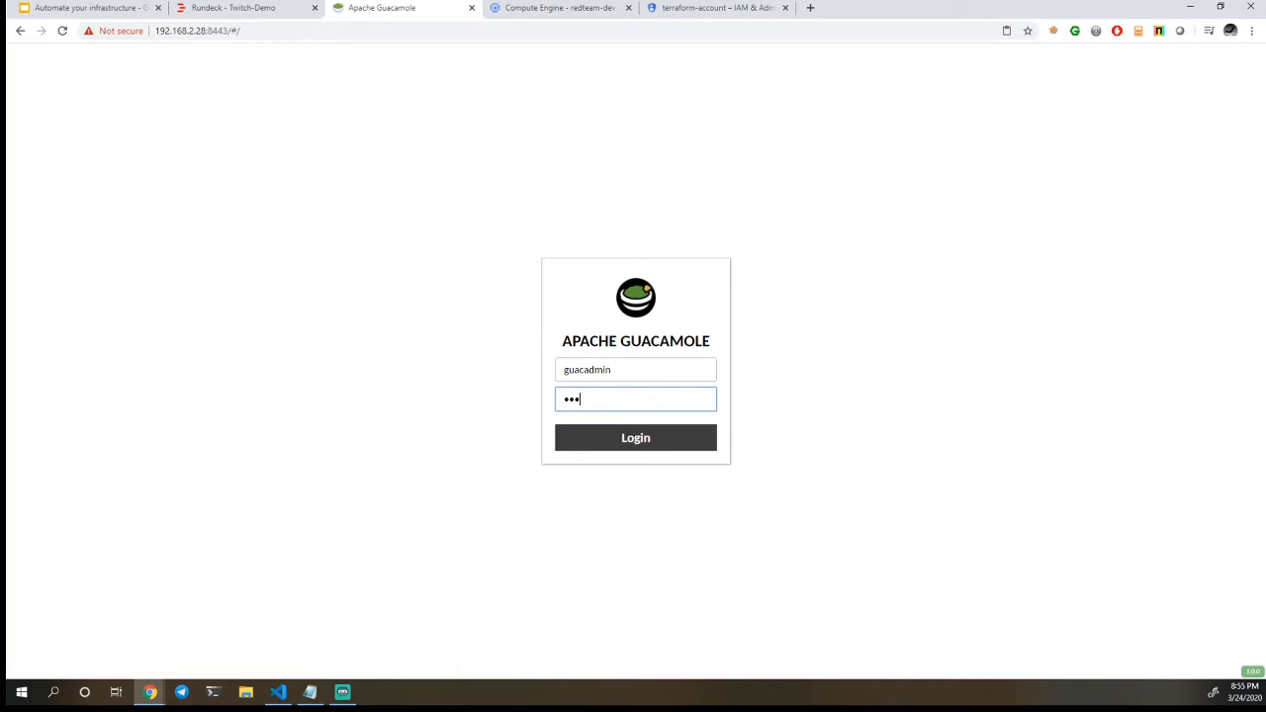
key("BackSpace")
type("•••••")
key("Return")
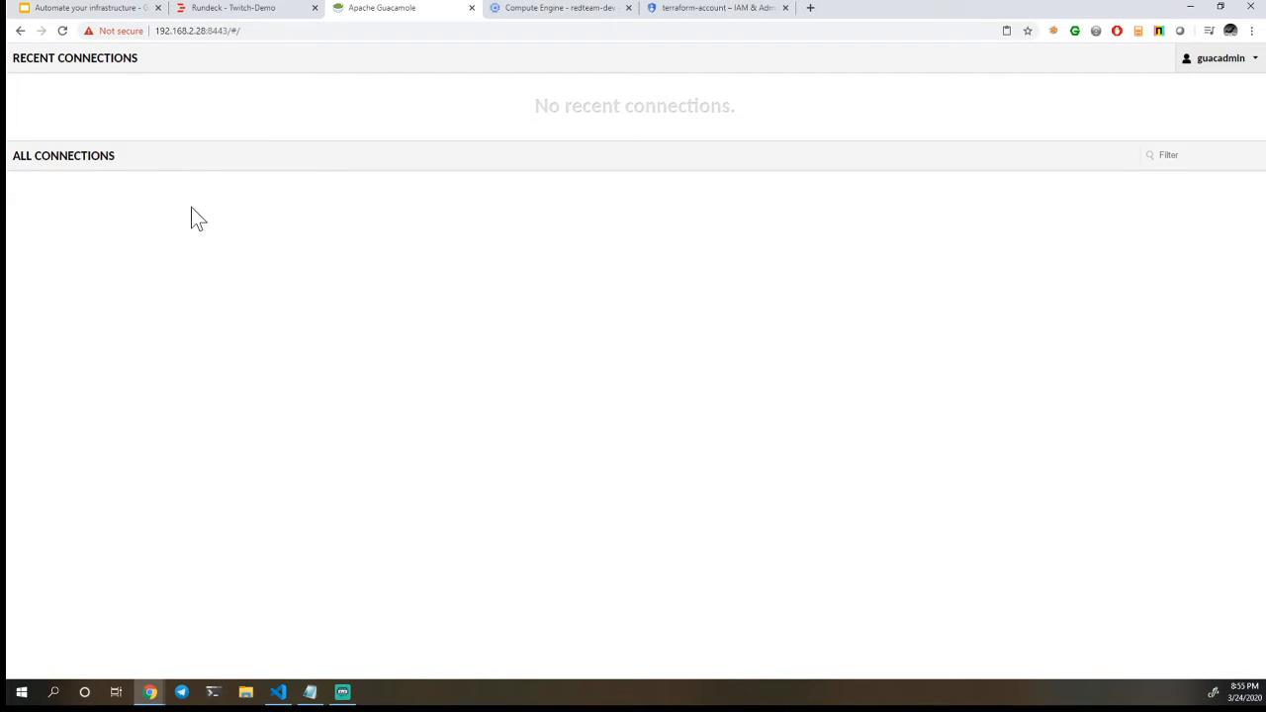
Open the Guacamole settings and review the users, groups, connections and preferences pages
left_click(1251, 59)
left_click(1231, 117)
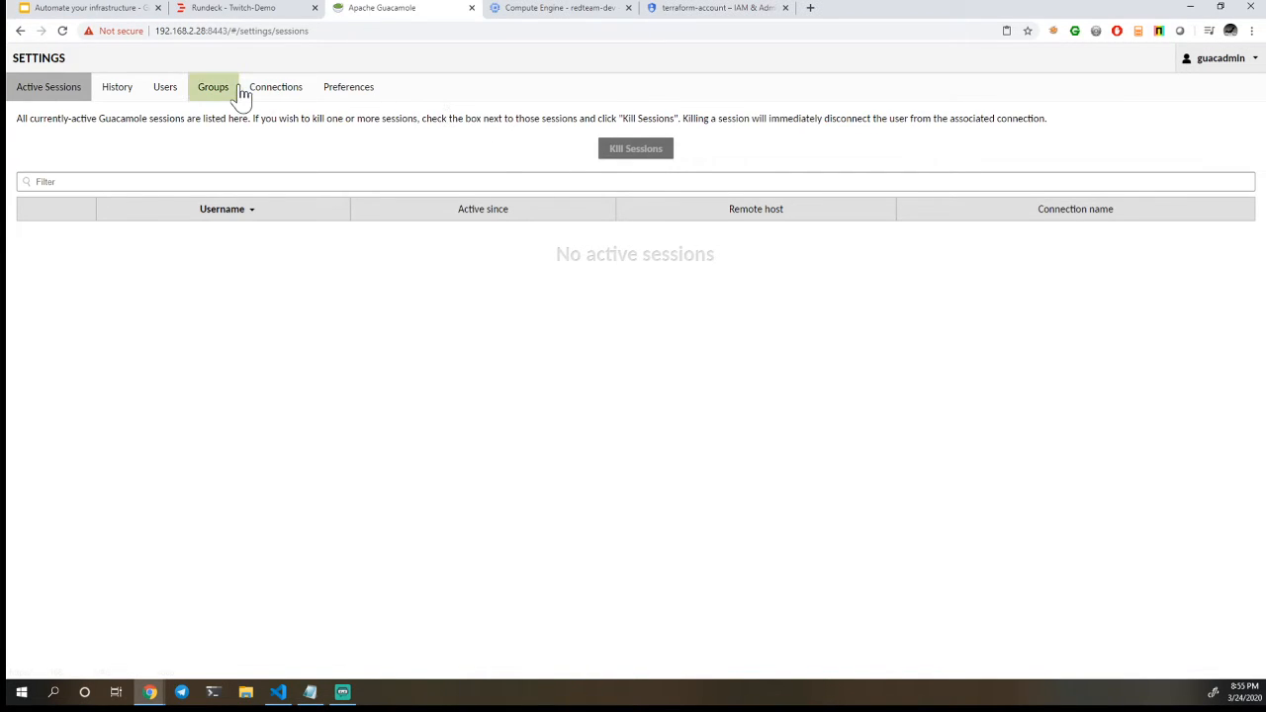
left_click(177, 99)
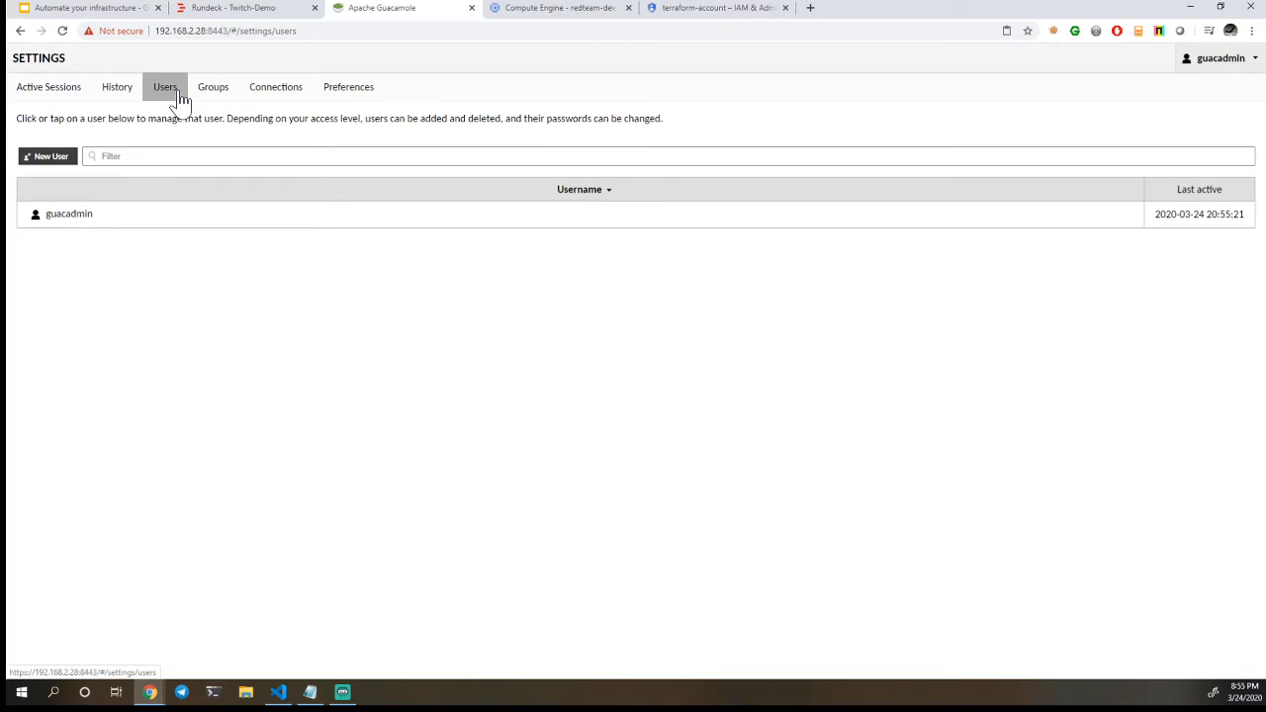
left_click(226, 104)
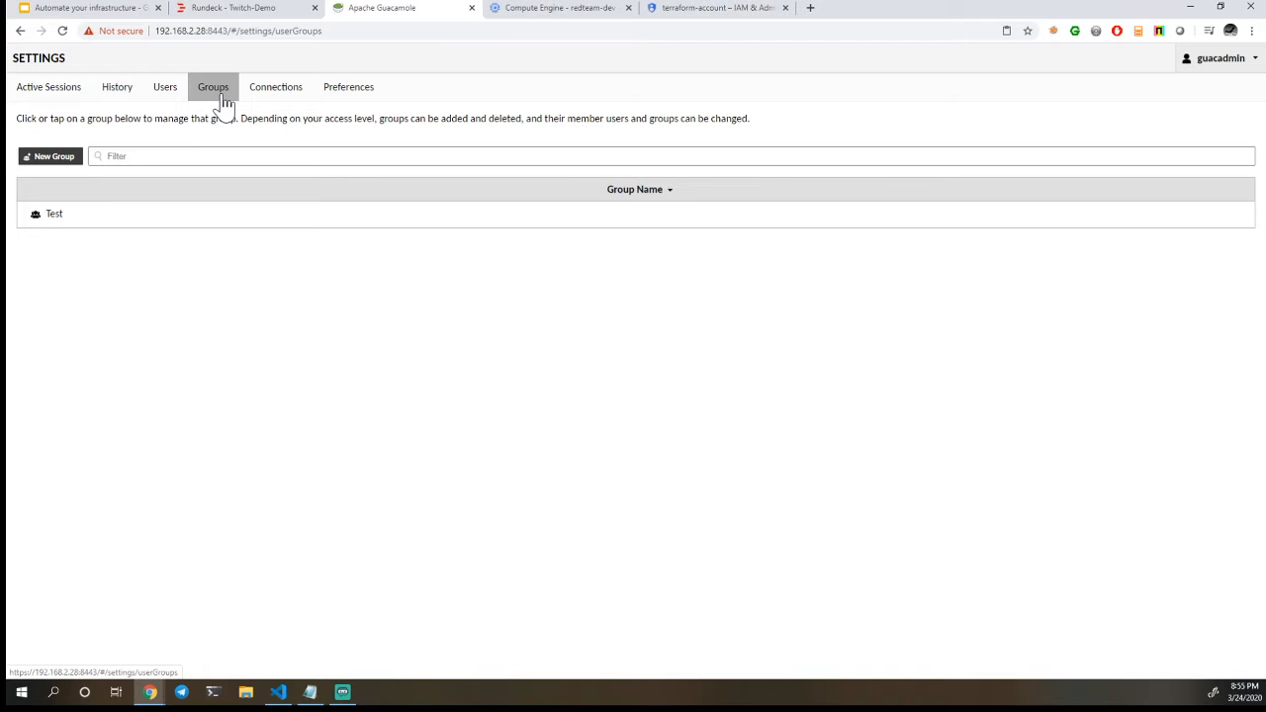
left_click(259, 97)
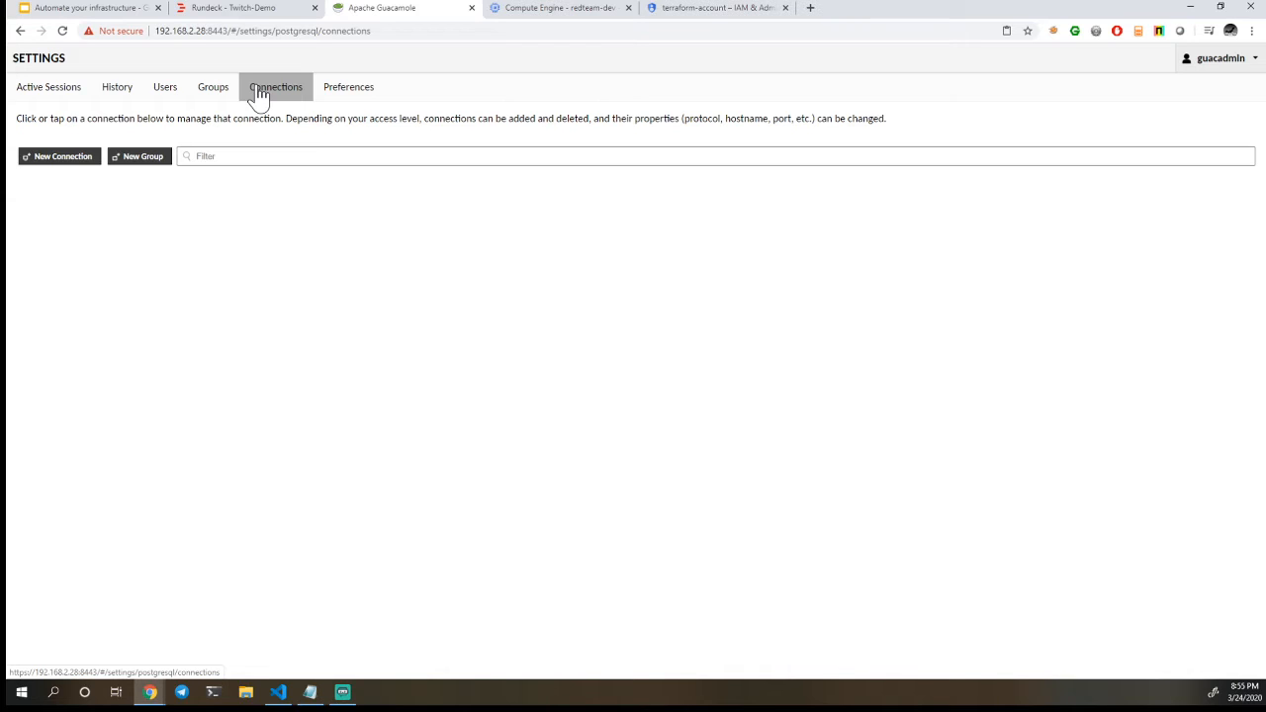
left_click(346, 99)
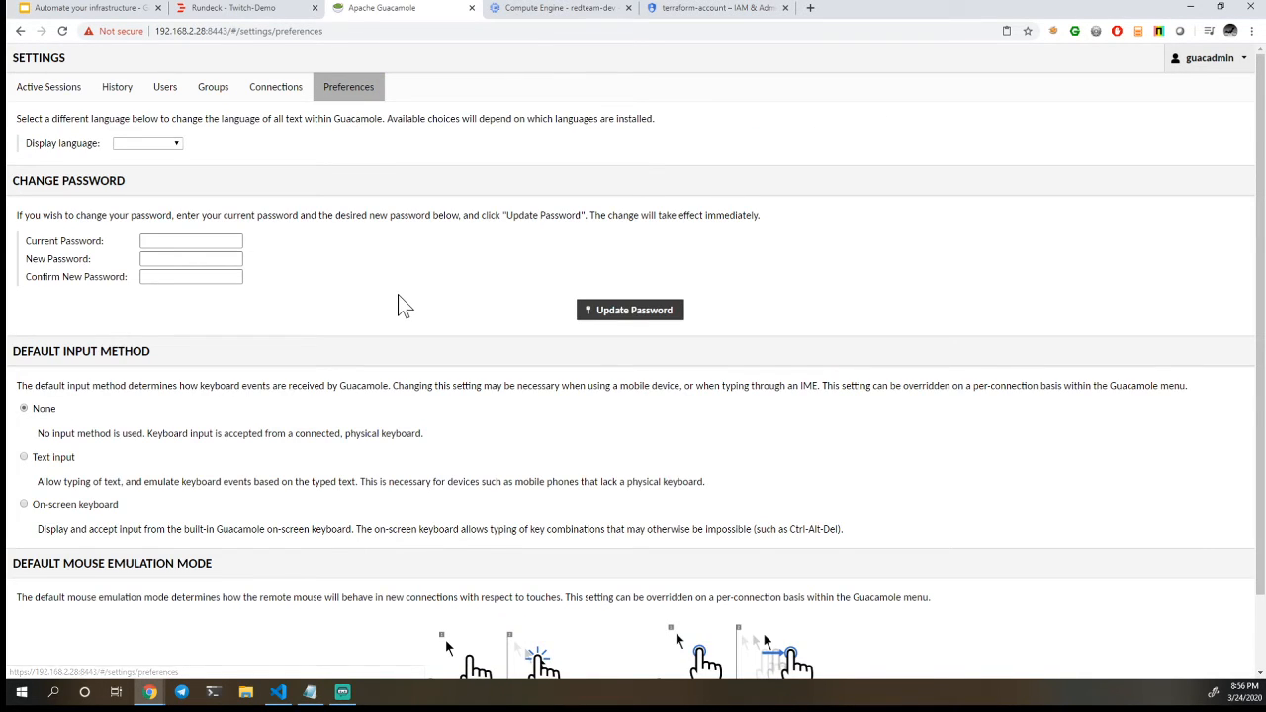
scroll(401, 304, "down", 2)
scroll(400, 304, "up", 2)
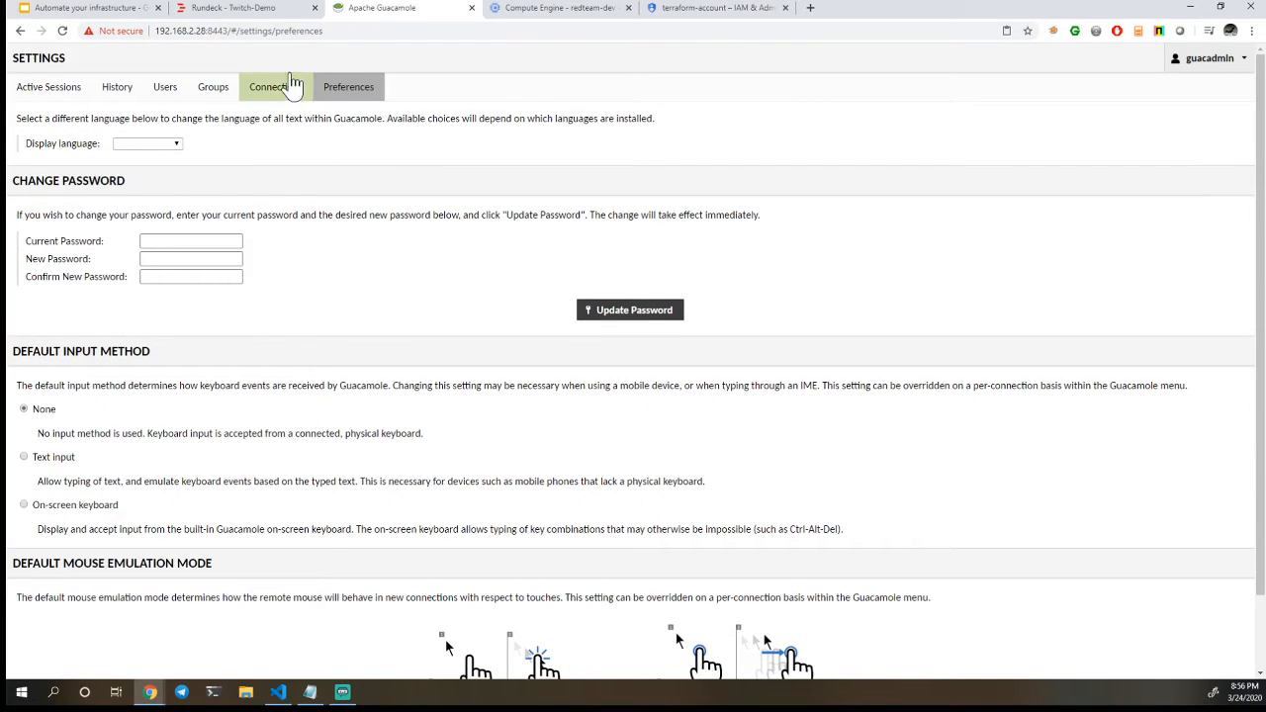
Open a new connection form to examine its protocol options, and return to the Guacamole home page without saving
left_click(267, 90)
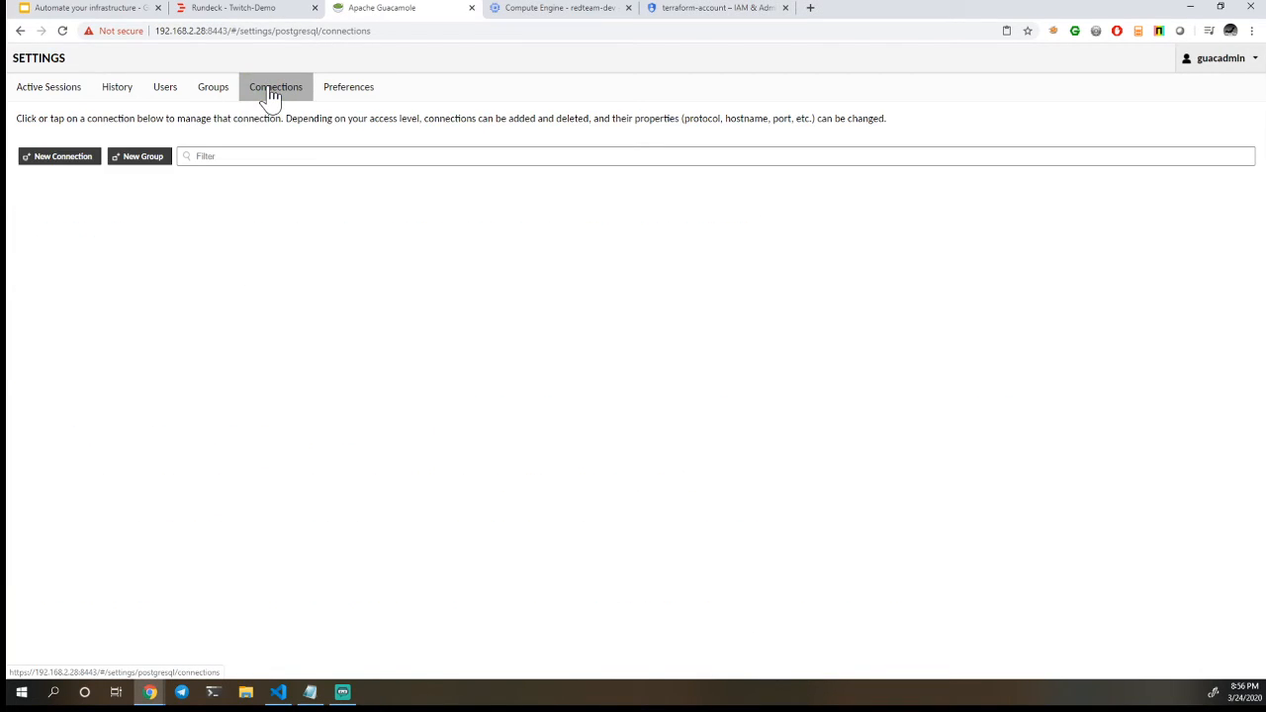
left_click(60, 158)
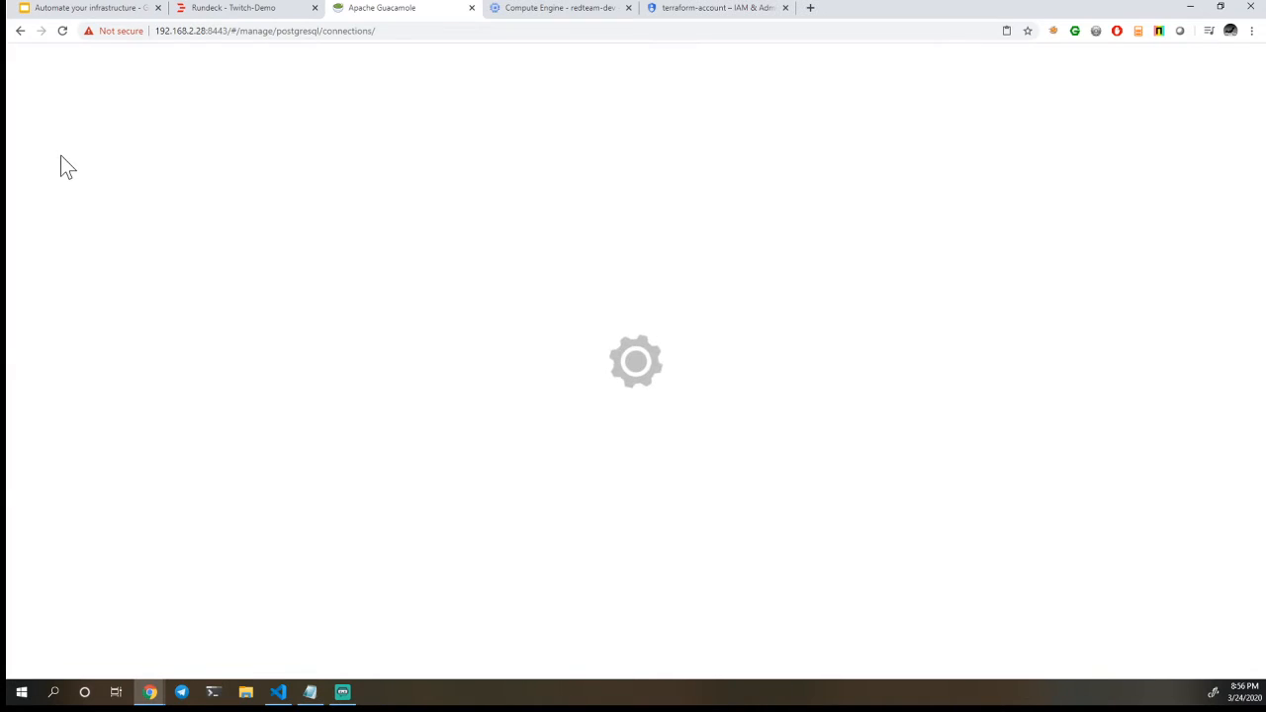
left_click(102, 129)
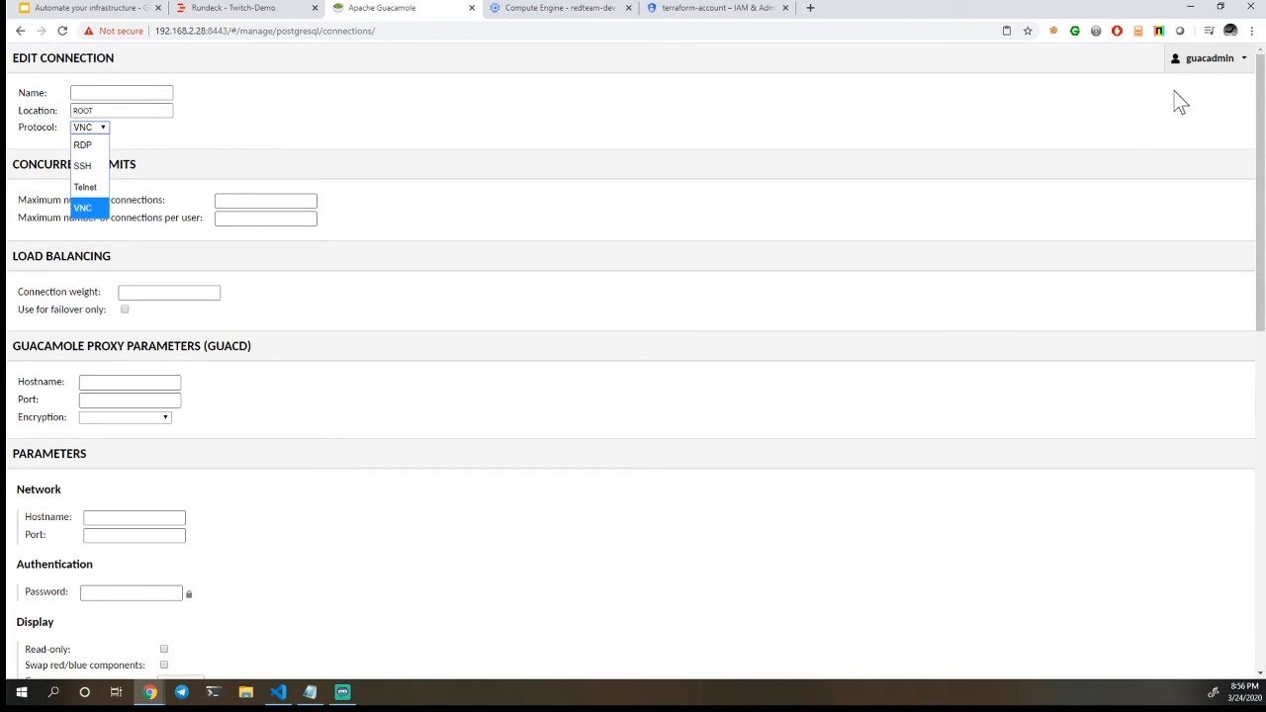
left_click(1210, 59)
left_click(1208, 89)
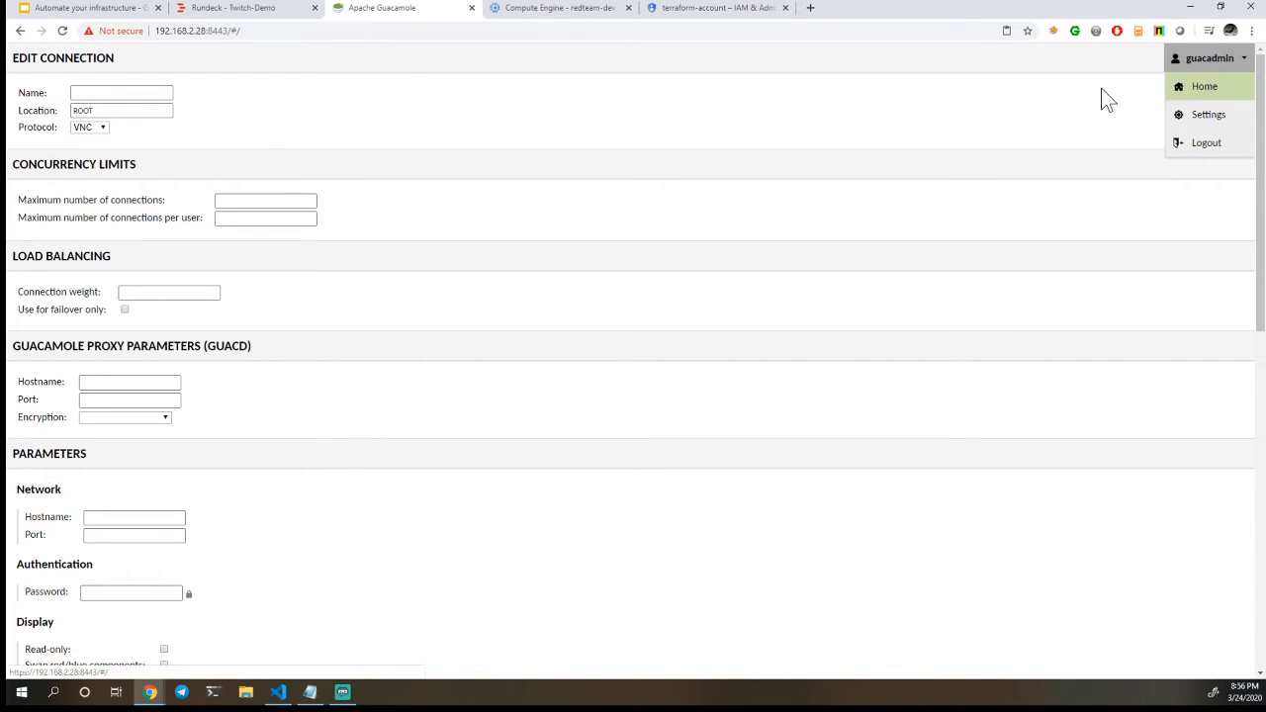
Switch to Rundeck and open the Deploy Google job in the Twitch-Demo project
left_click(125, 8)
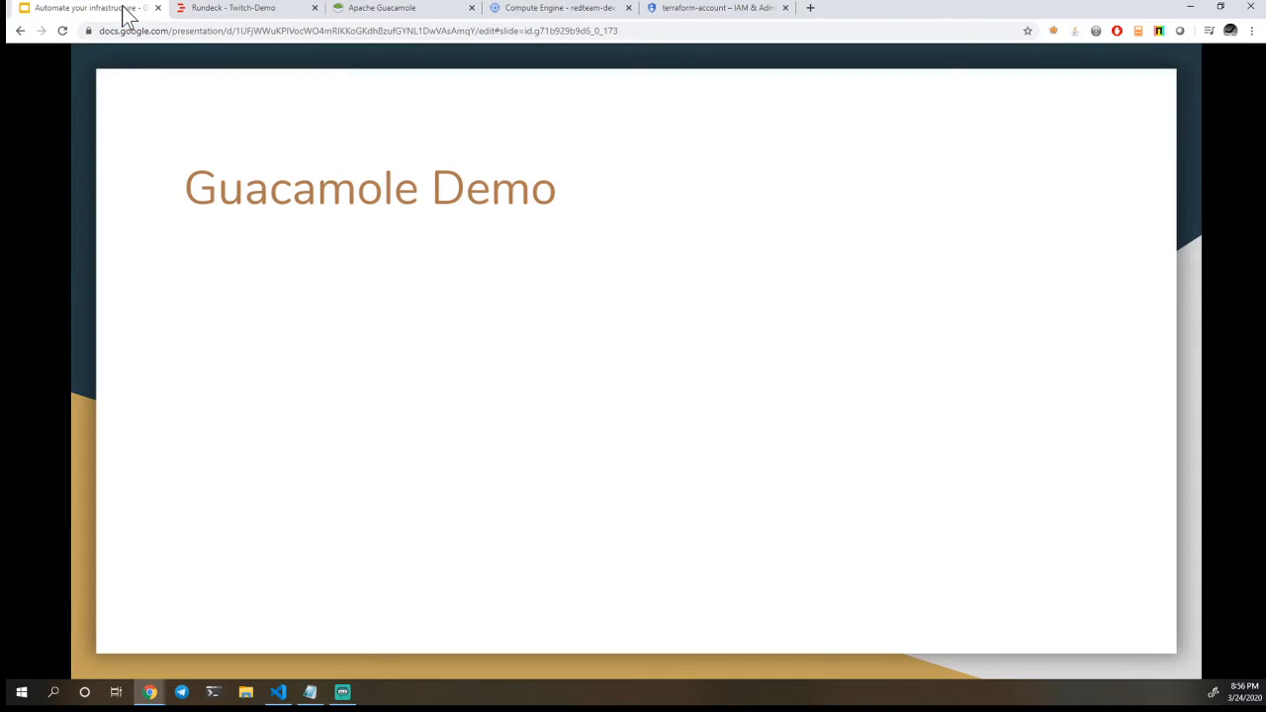
left_click(236, 8)
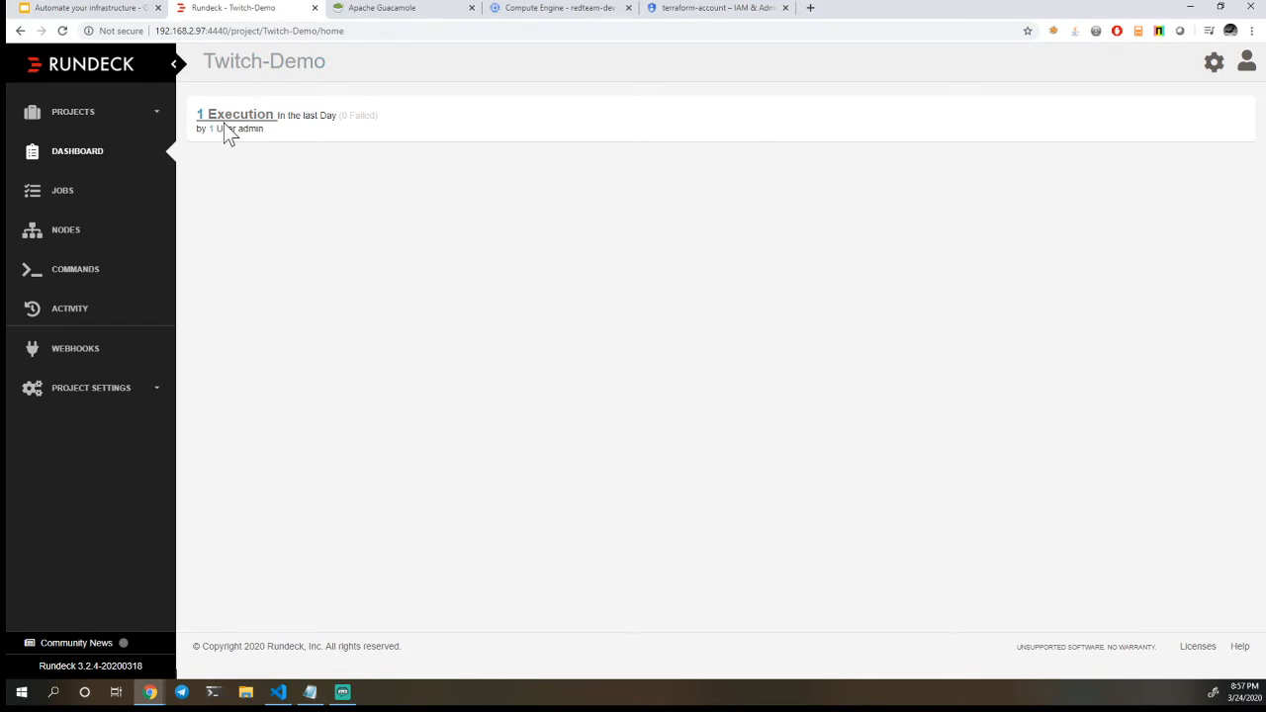
left_click(69, 201)
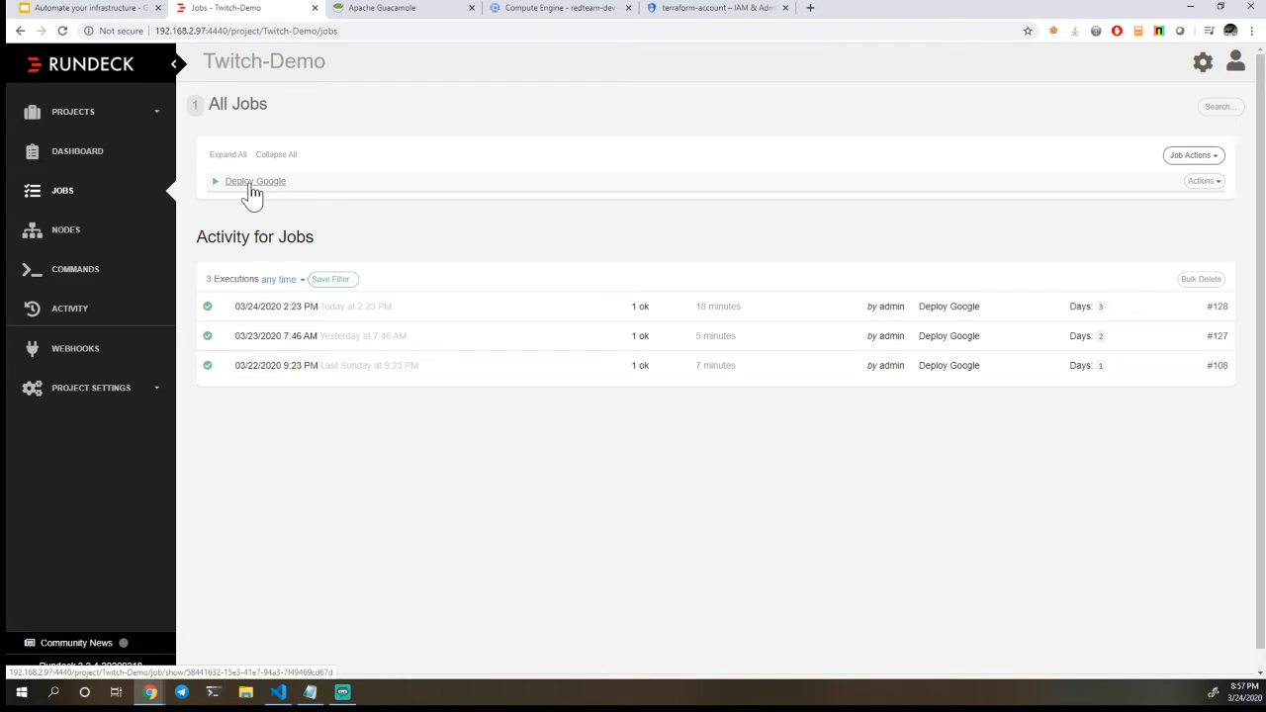
left_click(251, 186)
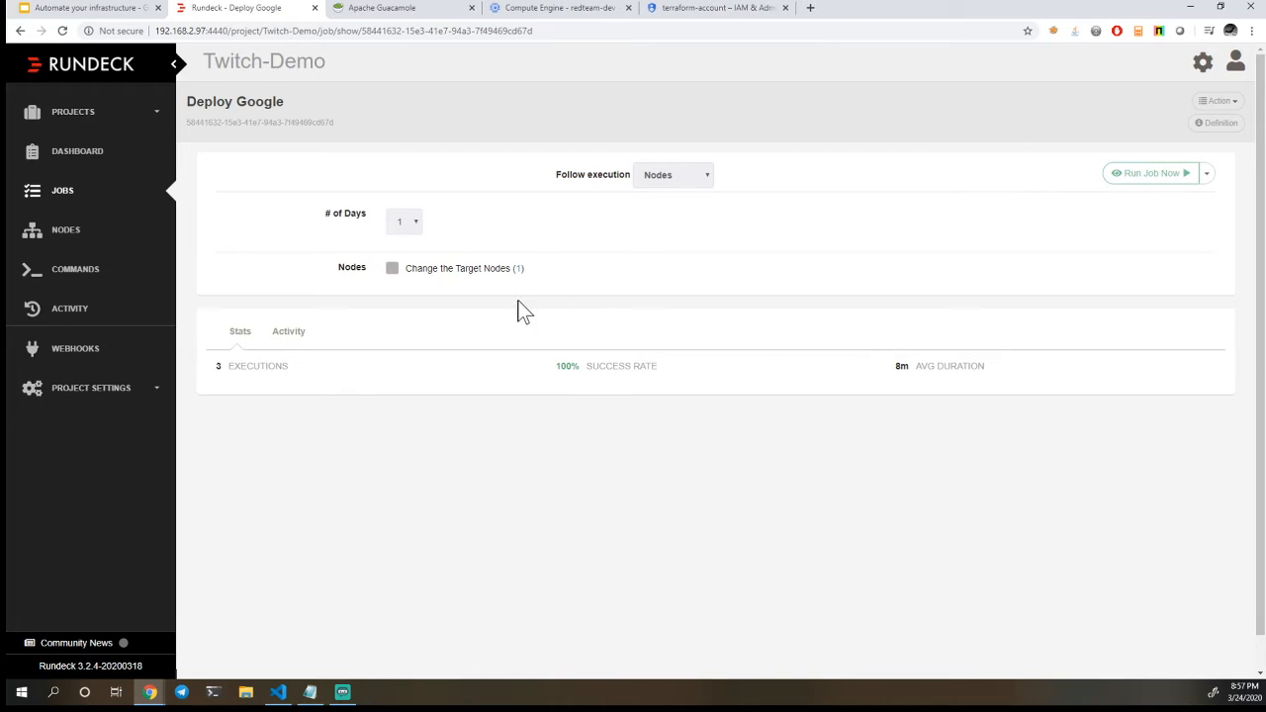
Run the Deploy Google job with the number of days set to 5, and expand the terraform-server node's workflow steps
left_click(412, 225)
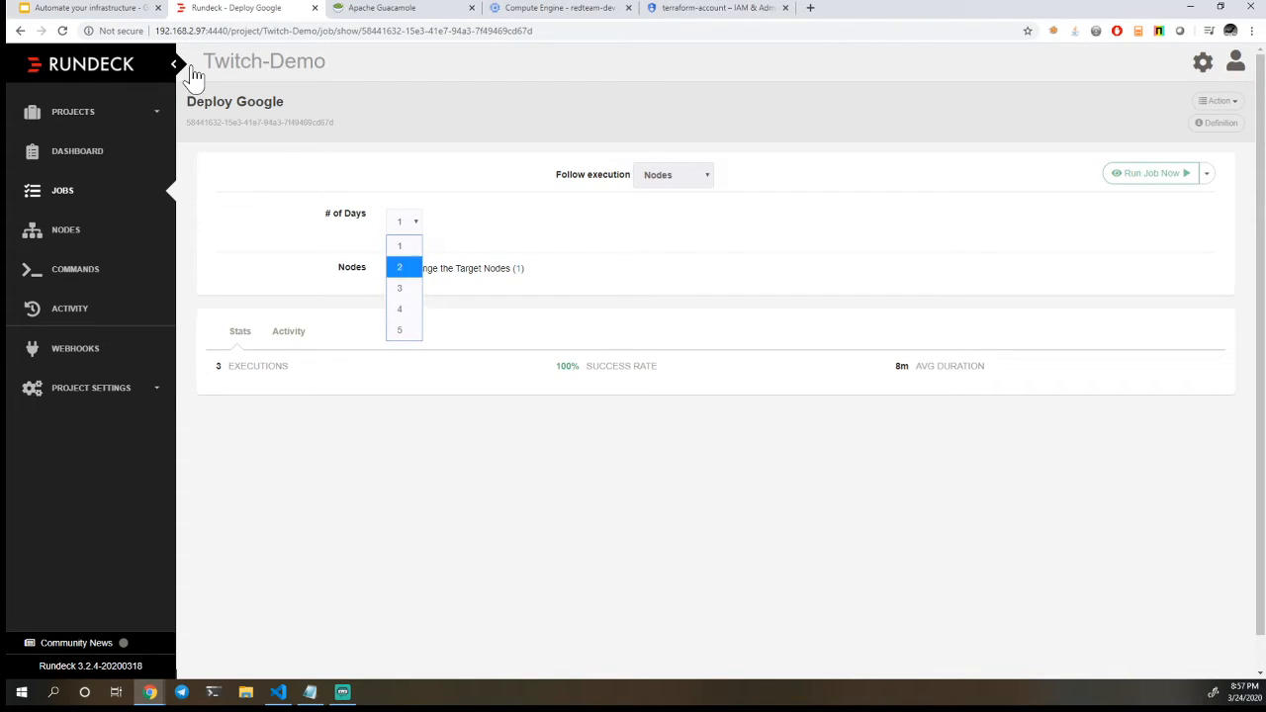
left_click(403, 324)
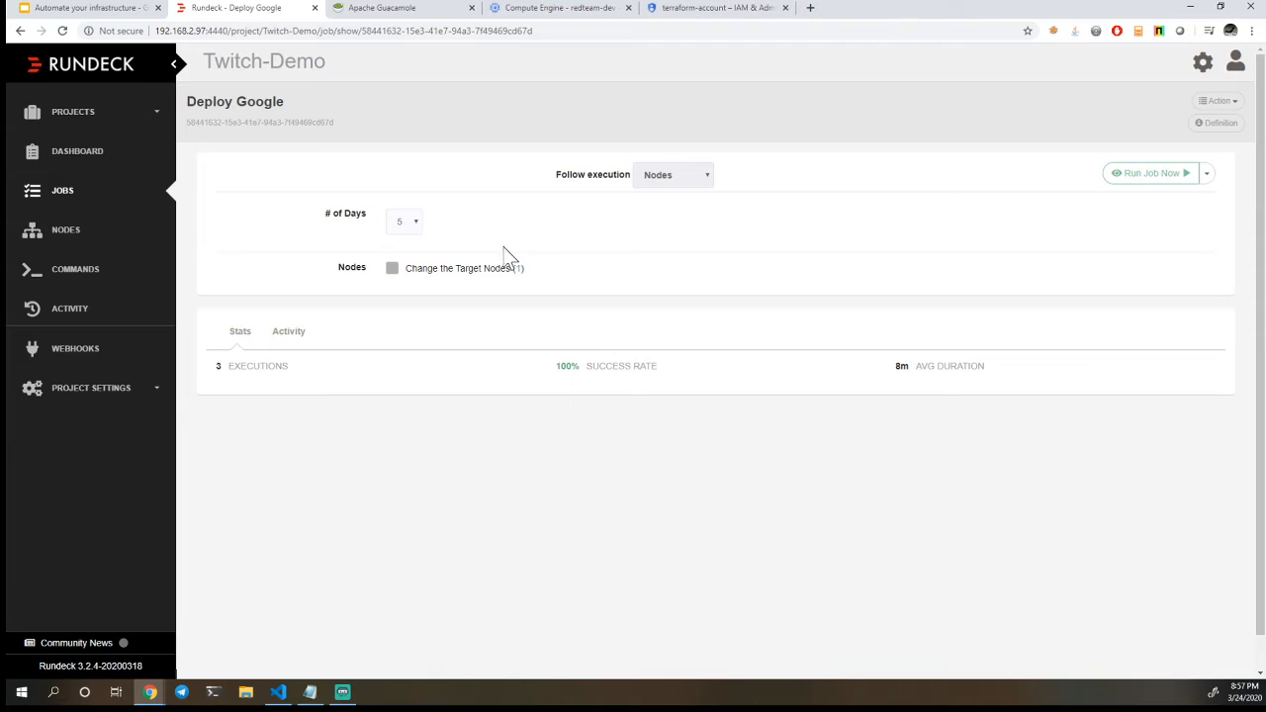
left_click(1147, 186)
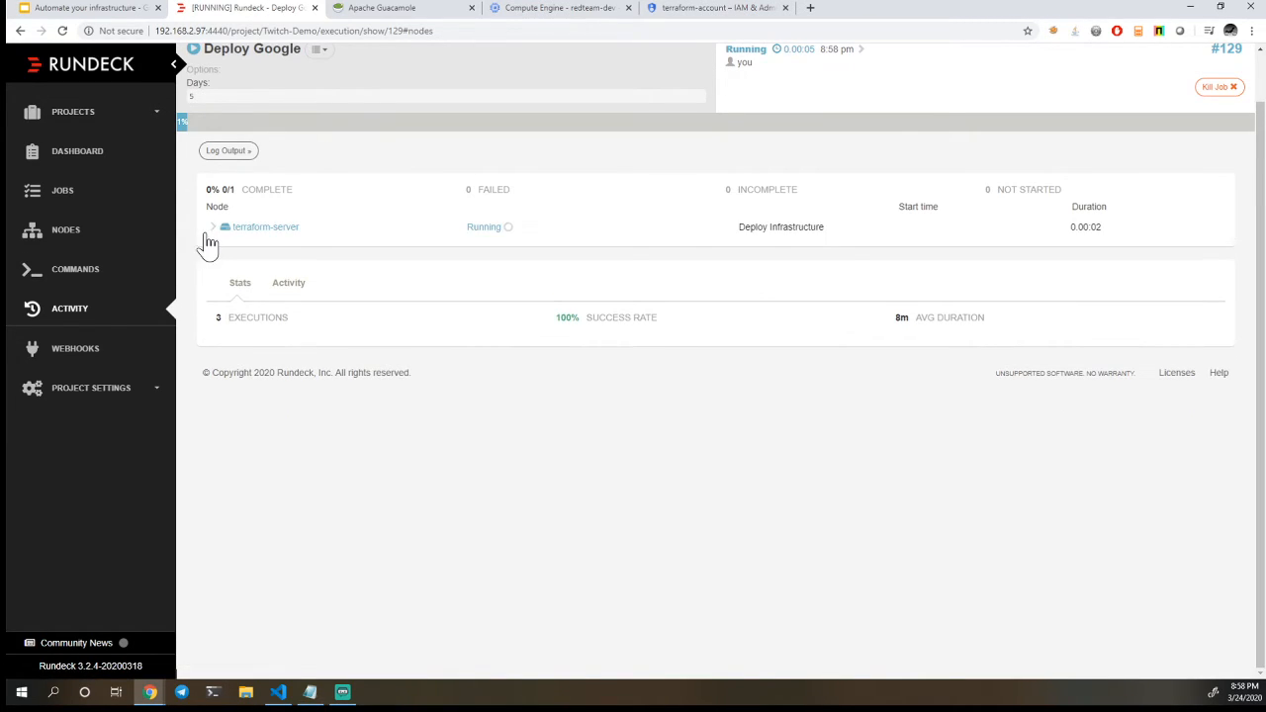
left_click(214, 233)
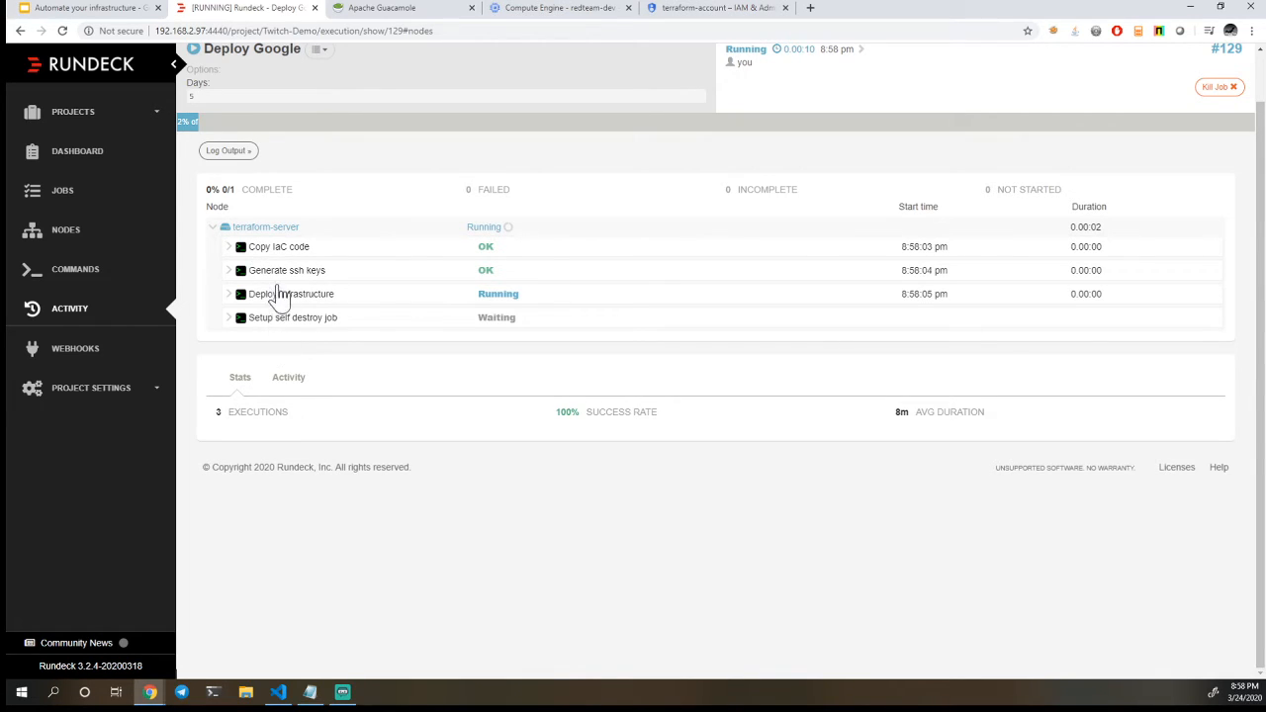
Return to the presentation and advance to the "Tying it all together" slide
left_click(89, 8)
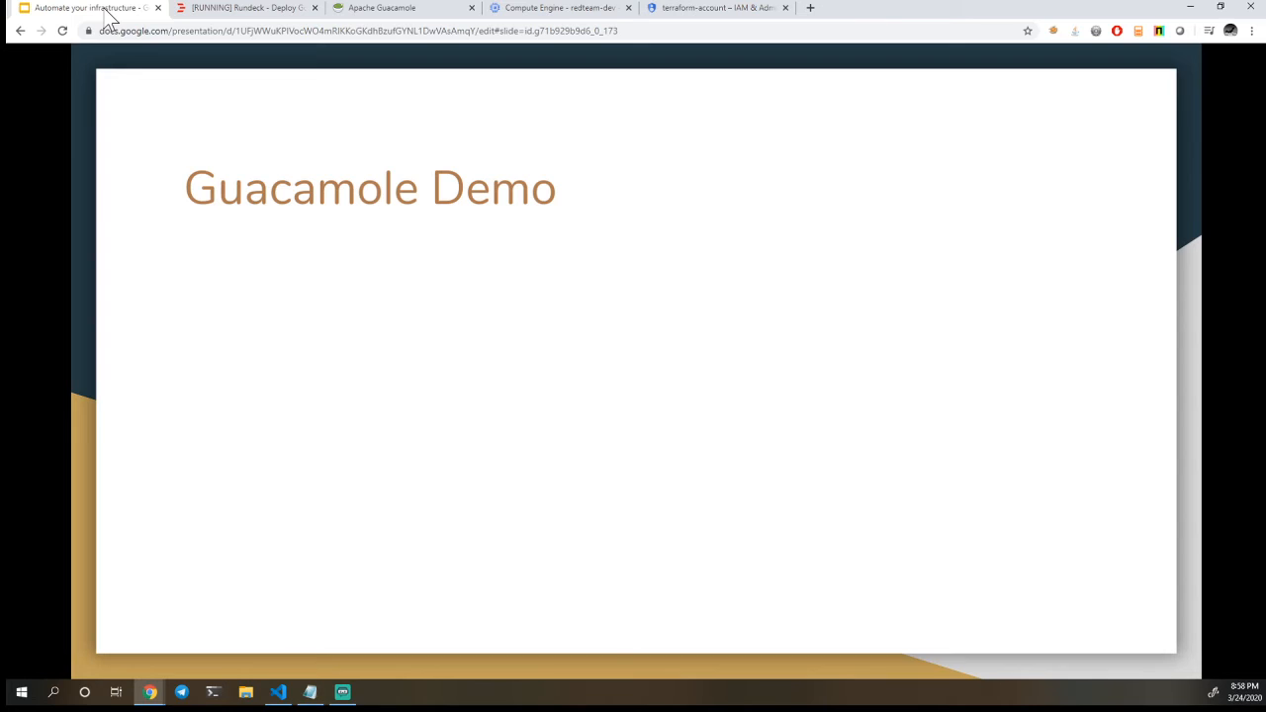
left_click(173, 299)
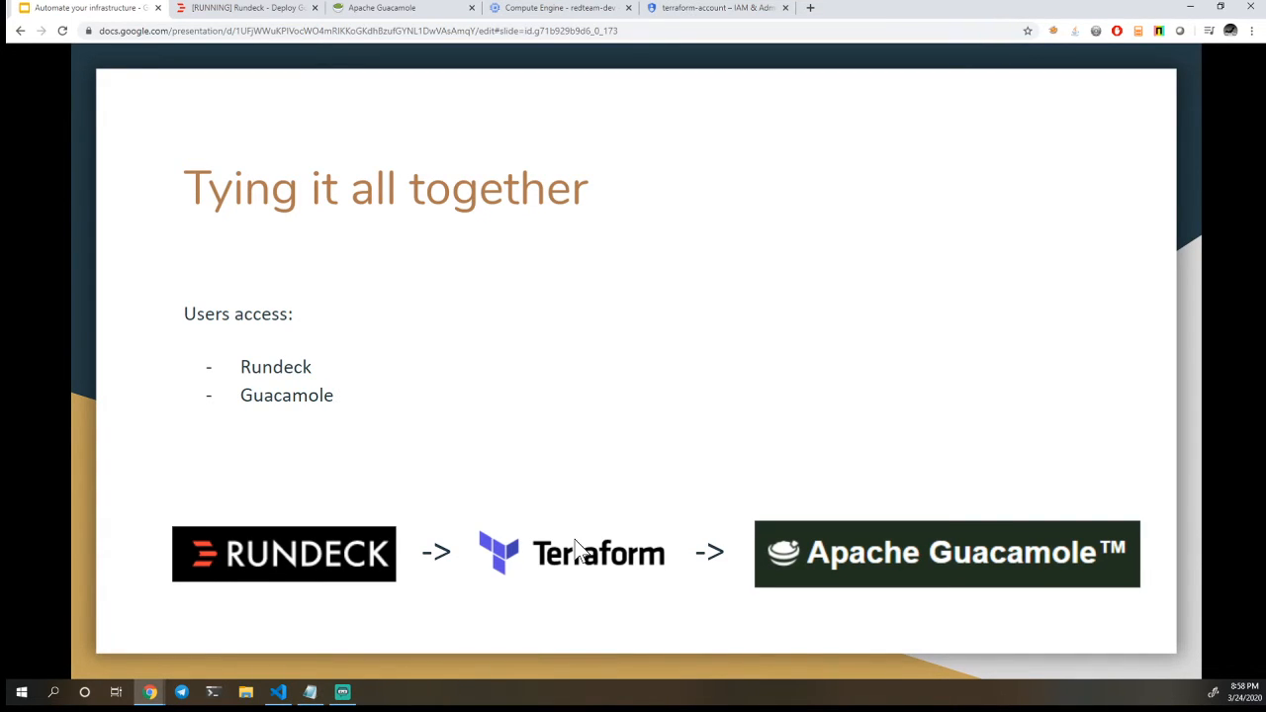
Switch to Visual Studio Code and highlight the guac-username value in the guac-connection-http-c2 module of complete_c2.tf
left_click(281, 692)
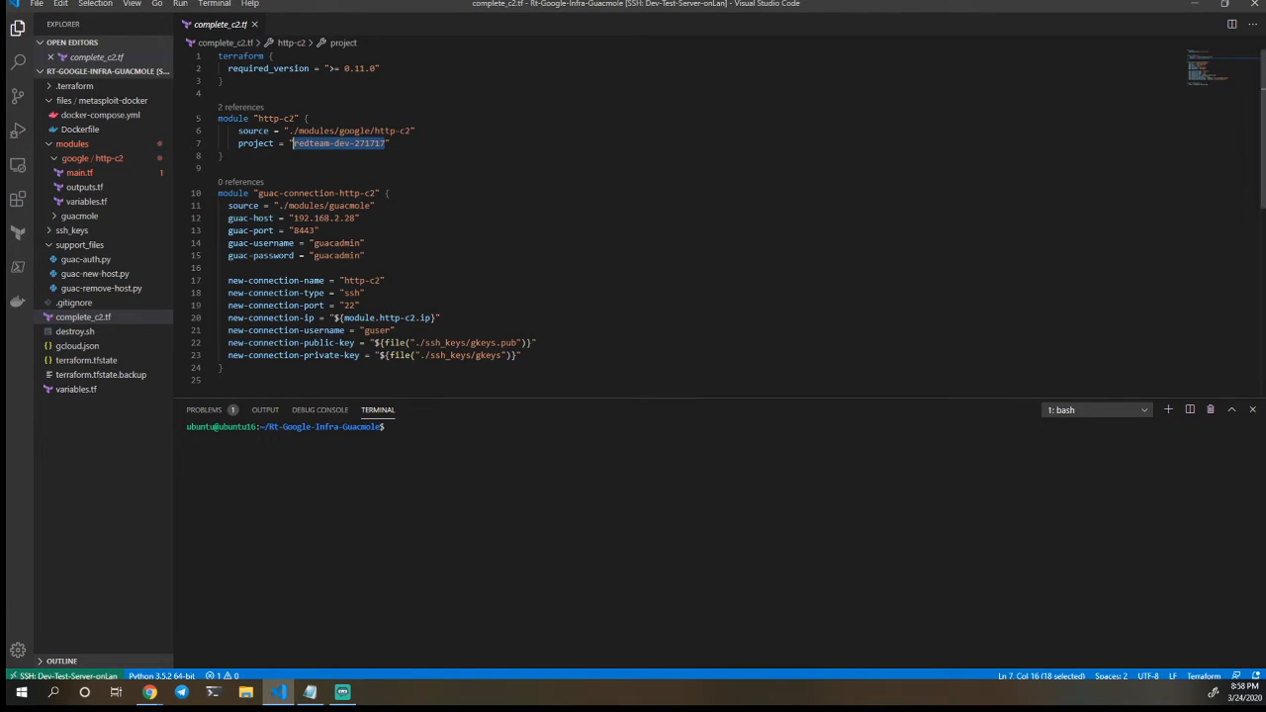
left_click_drag(314, 242, 356, 244)
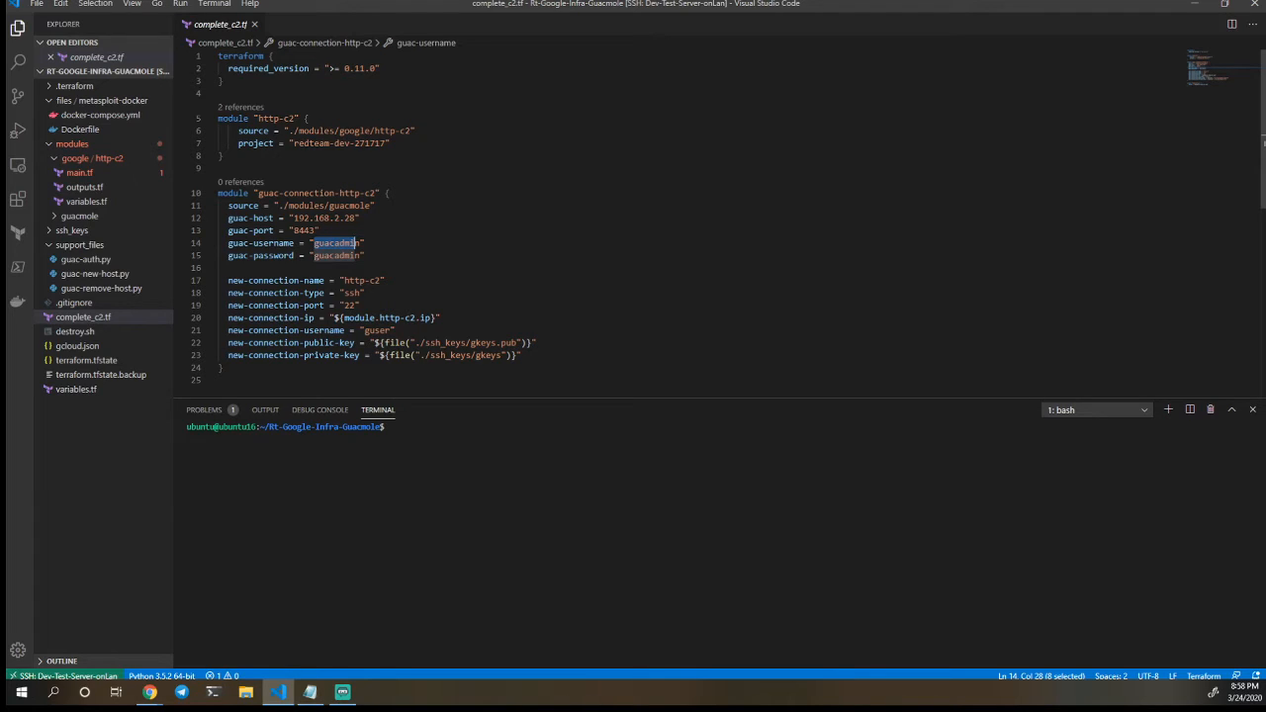
Leave Visual Studio Code for the browser and exit the slideshow at the "Tying it all together" slide
left_click(1196, 7)
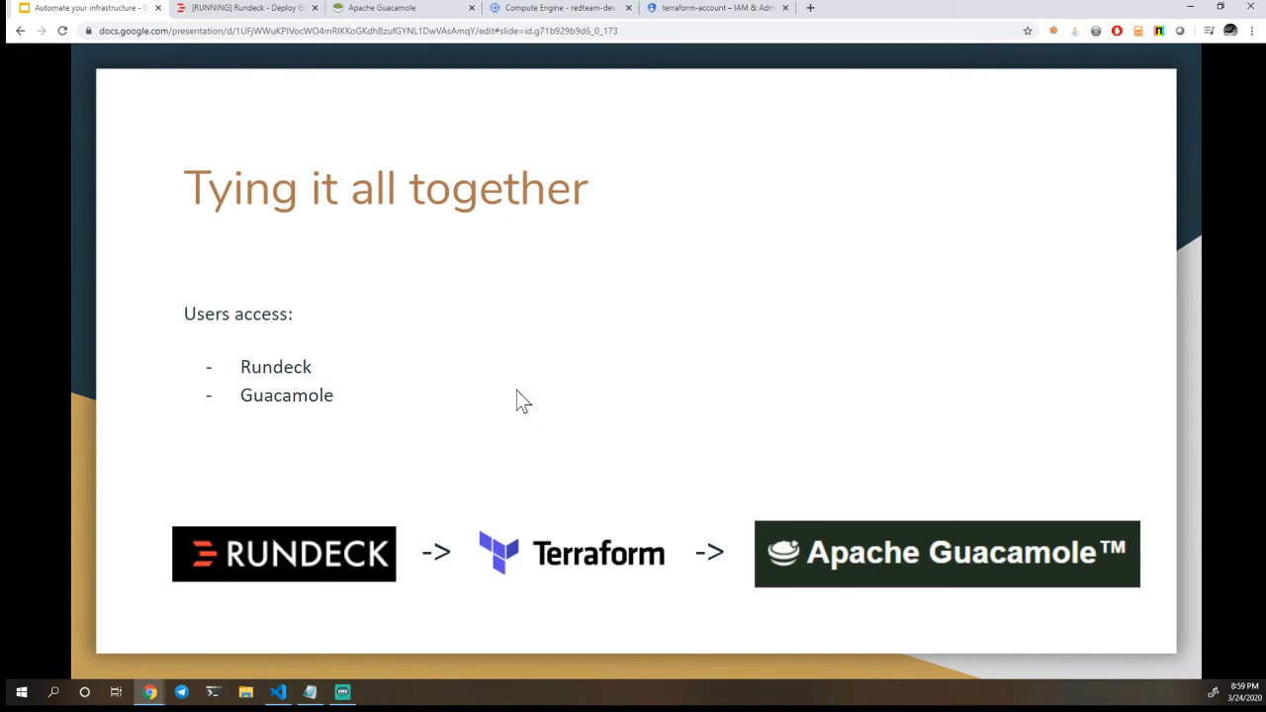
key("Escape")
right_click(582, 116)
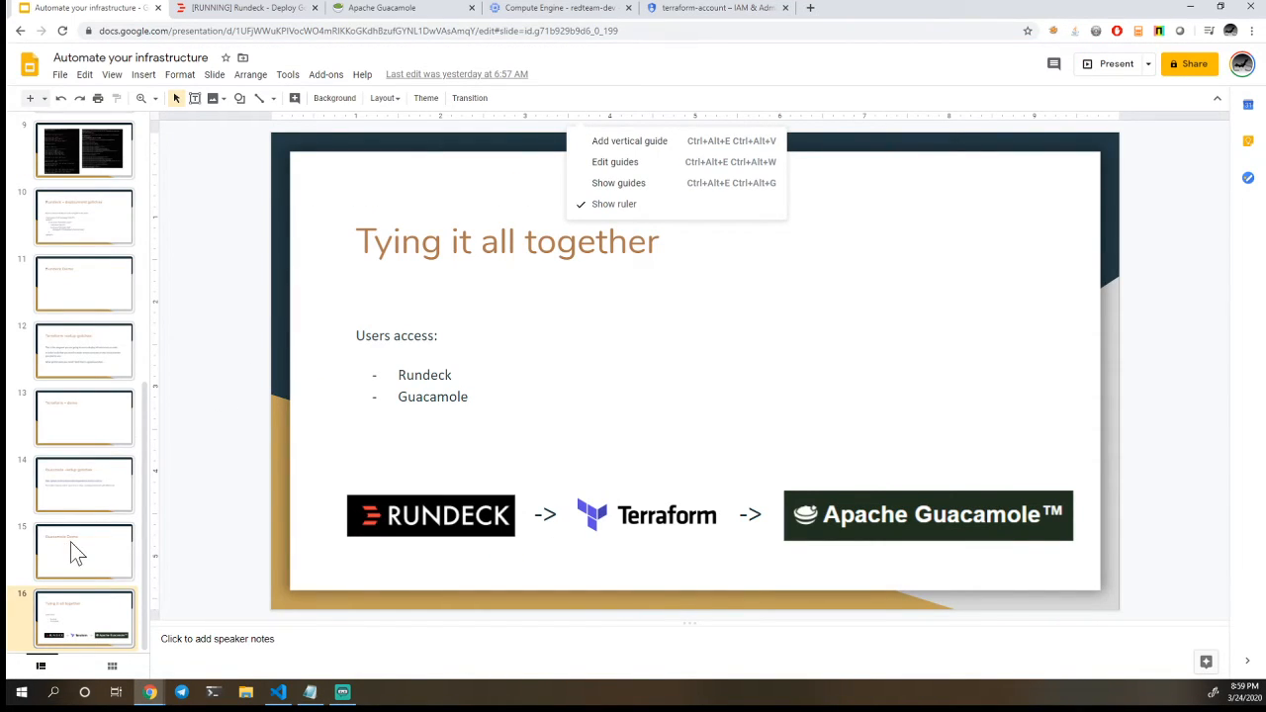
Switch to the running Deploy Google job in Rundeck and expand the Deploy Infrastructure step to examine its log output
left_click(252, 9)
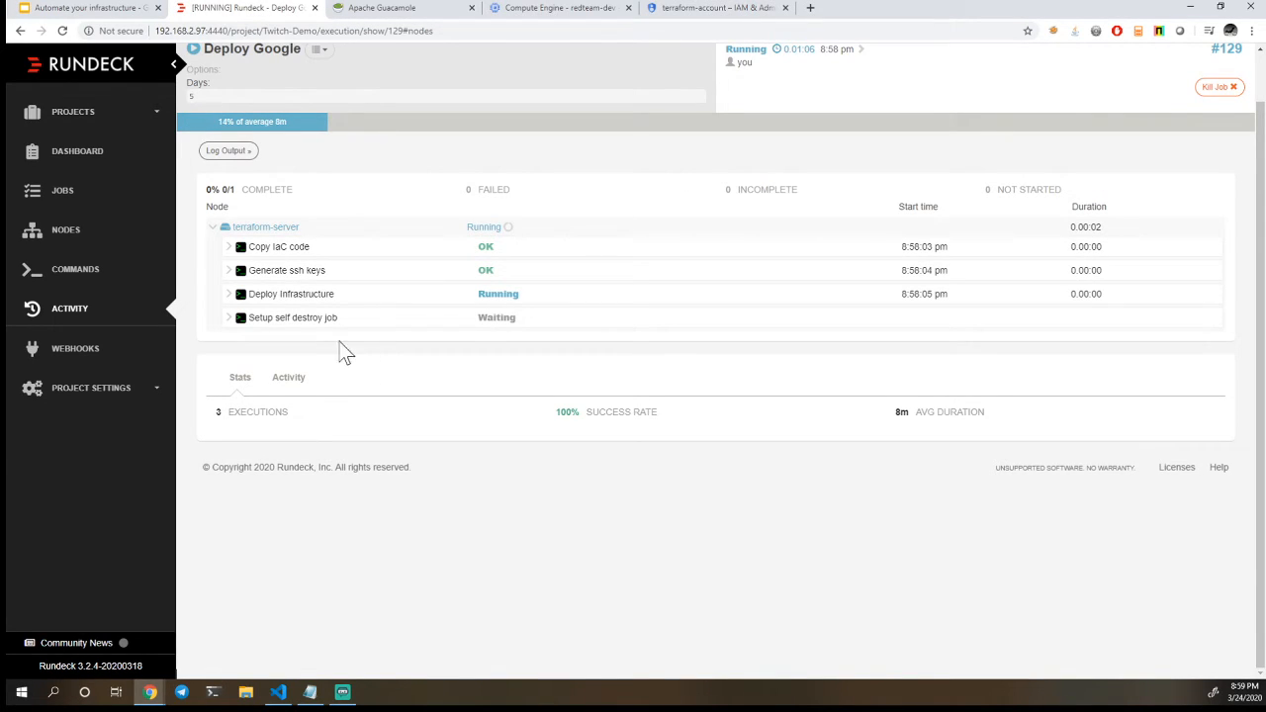
left_click(228, 300)
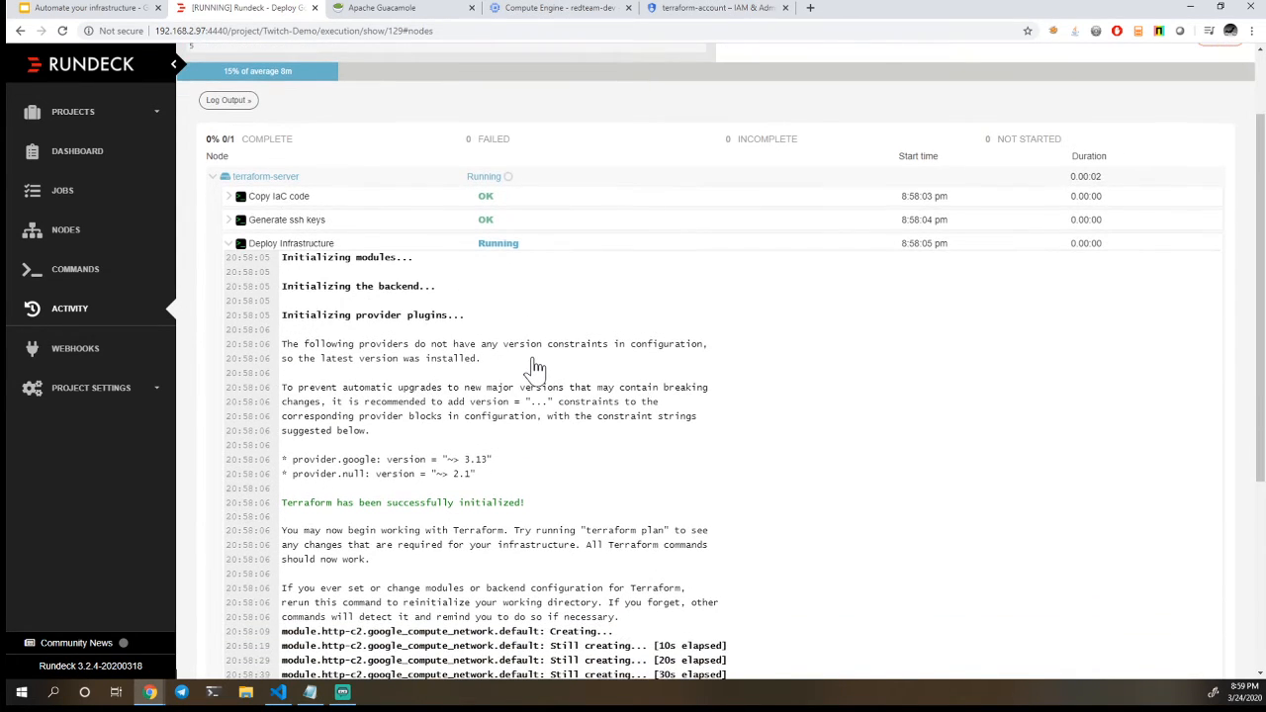
scroll(534, 368, "down", 3)
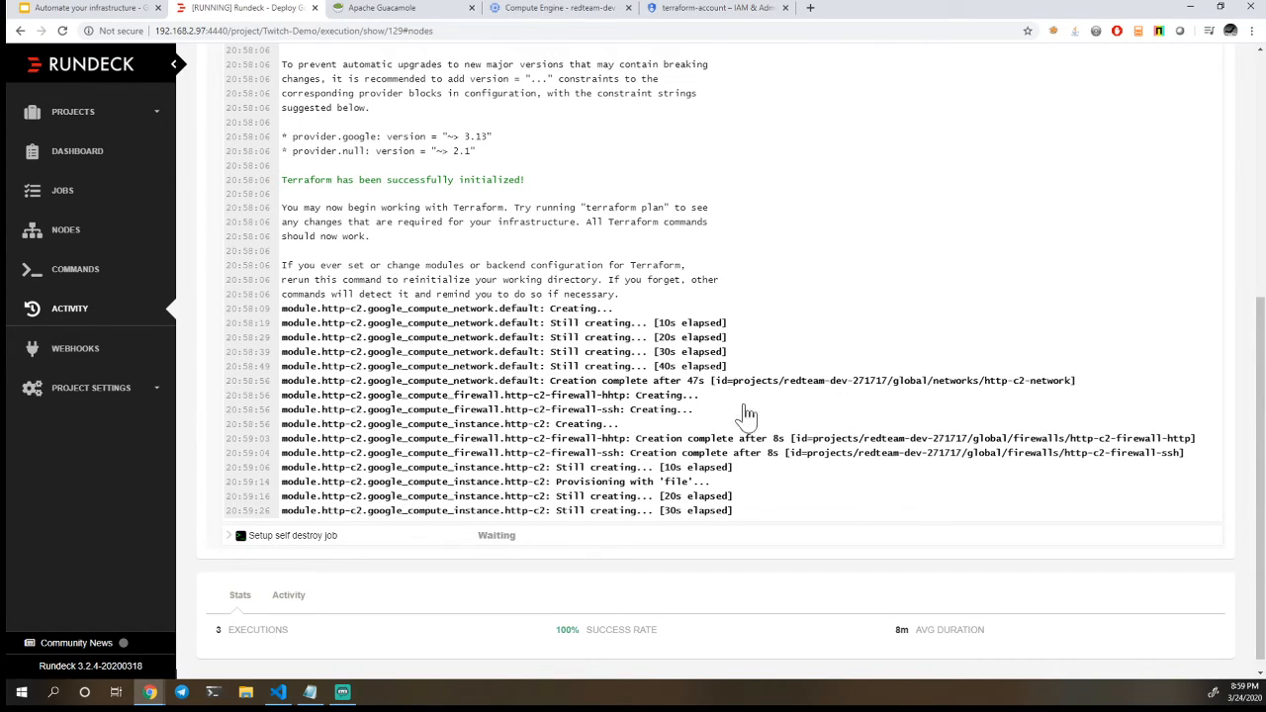
scroll(665, 457, "up", 5)
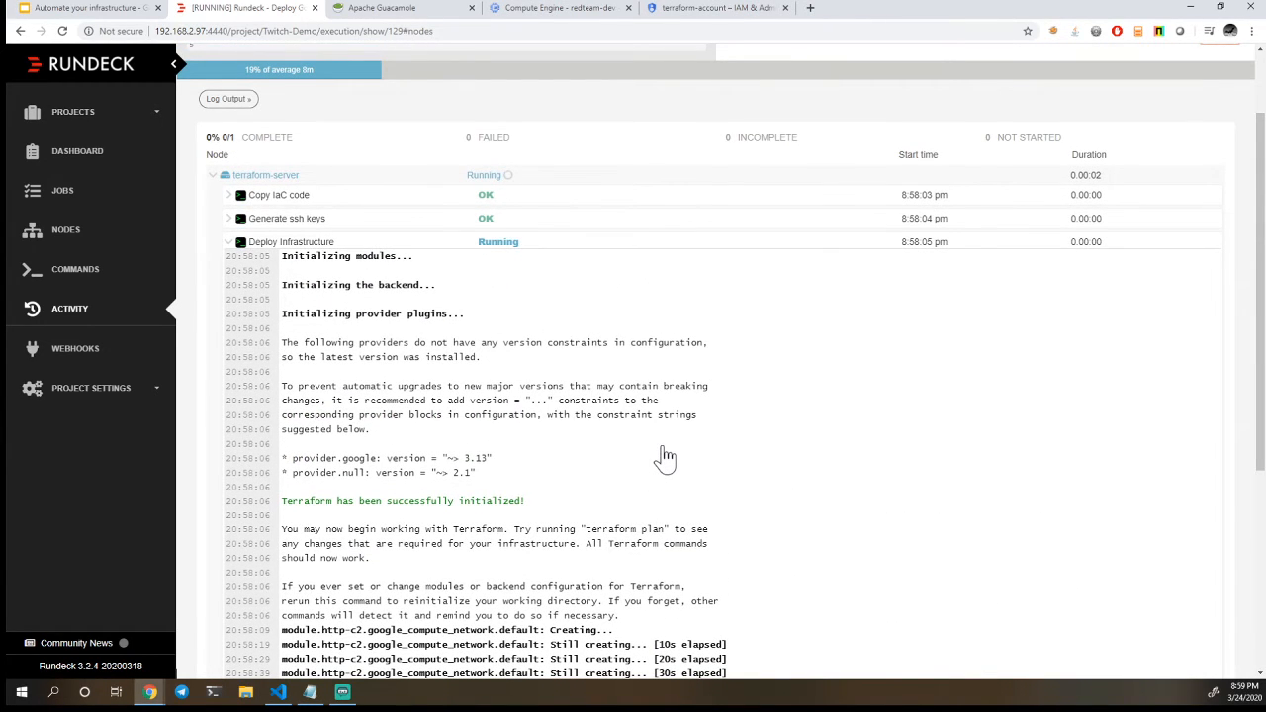
Reload the Compute Engine VM instances page in Google Cloud Platform and check the connections list in Apache Guacamole
left_click(600, 12)
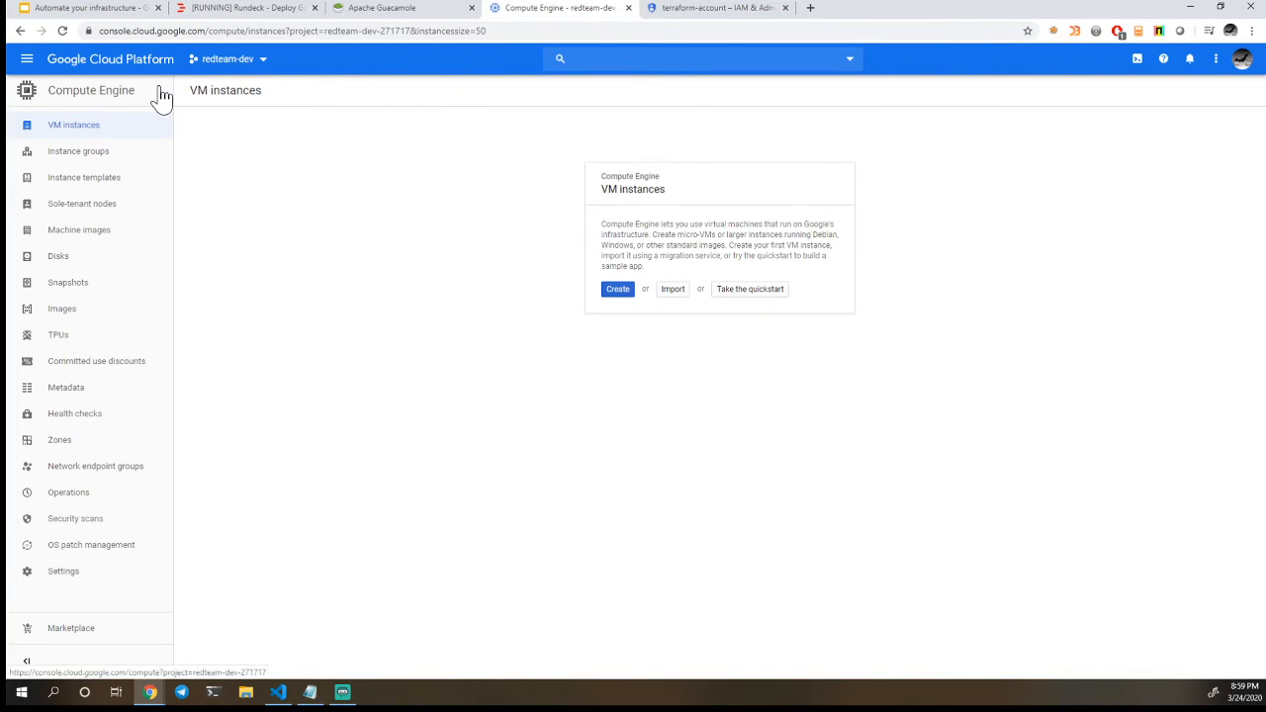
left_click(63, 31)
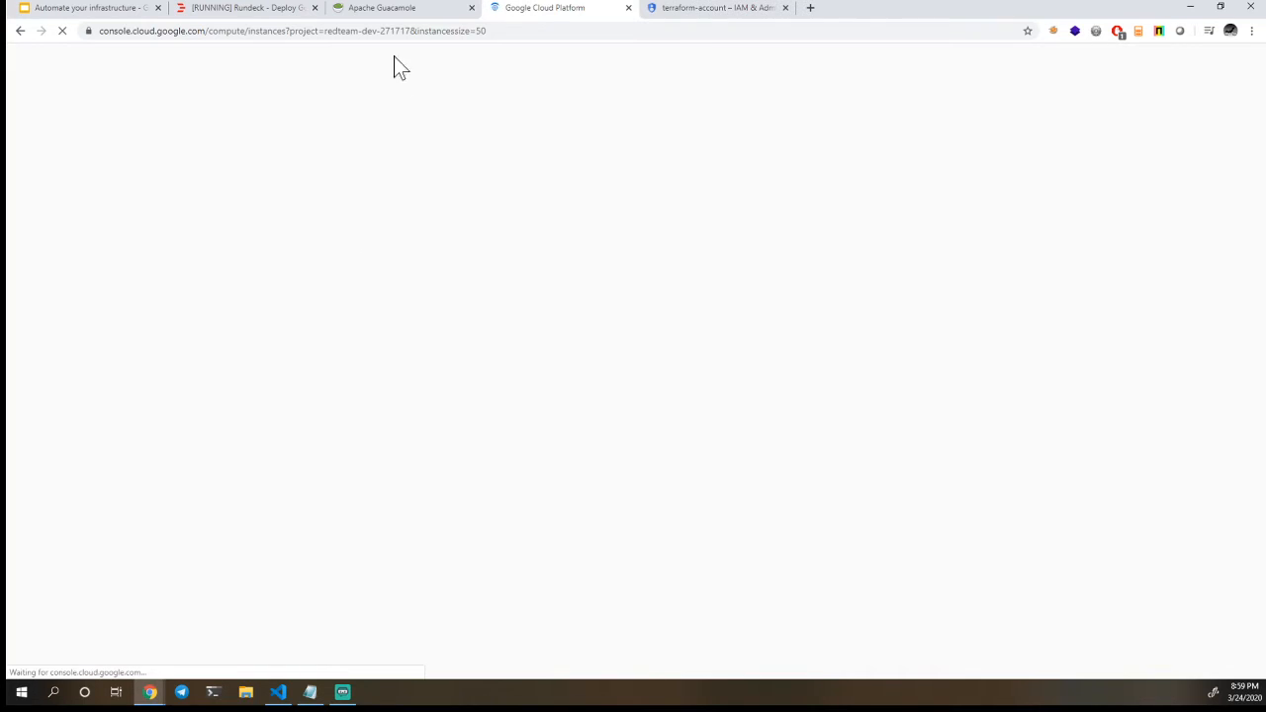
left_click(396, 10)
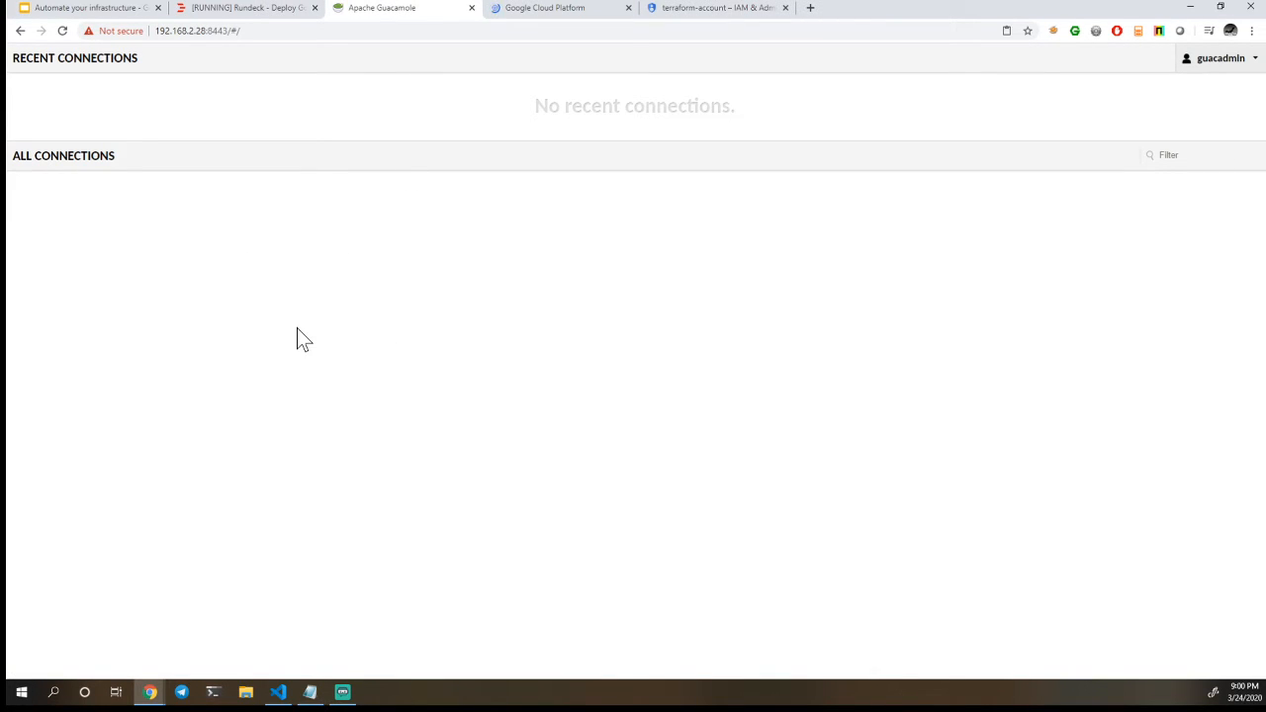
Return to the Deploy Google execution in Rundeck and examine the job's progress and the latest Deploy Infrastructure log lines
left_click(260, 12)
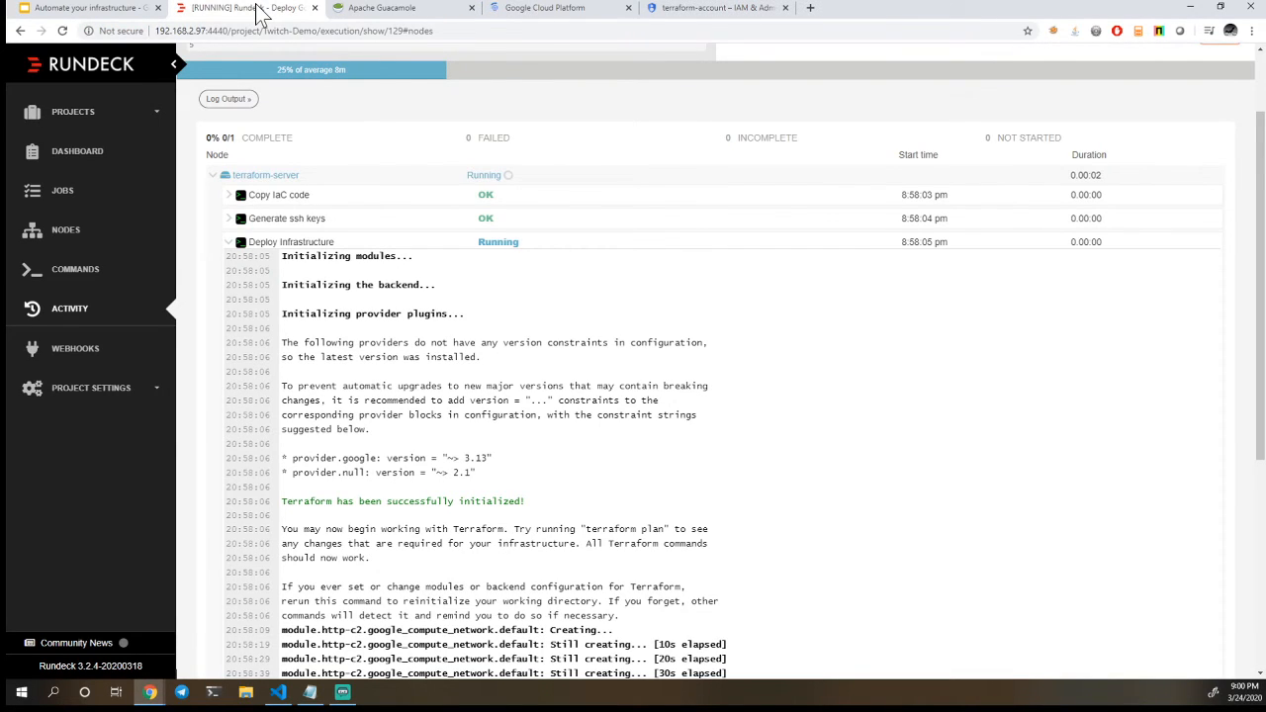
scroll(475, 130, "up", 2)
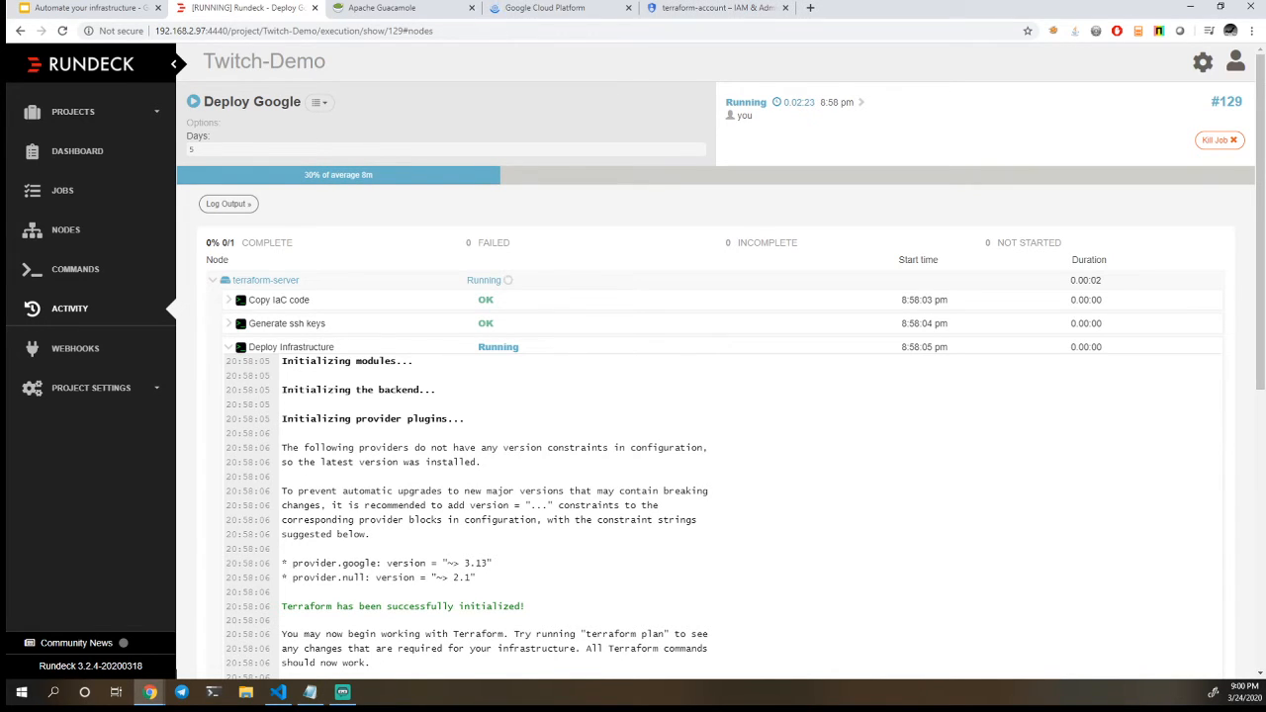
scroll(396, 364, "down", 5)
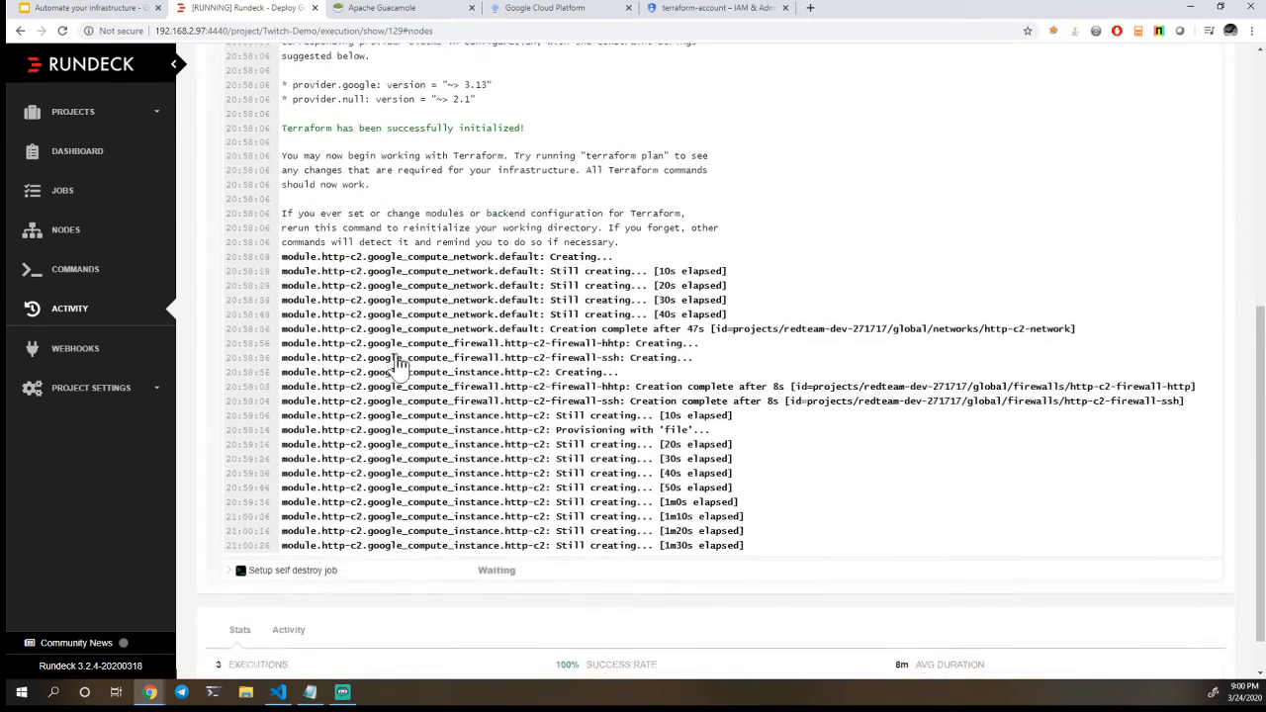
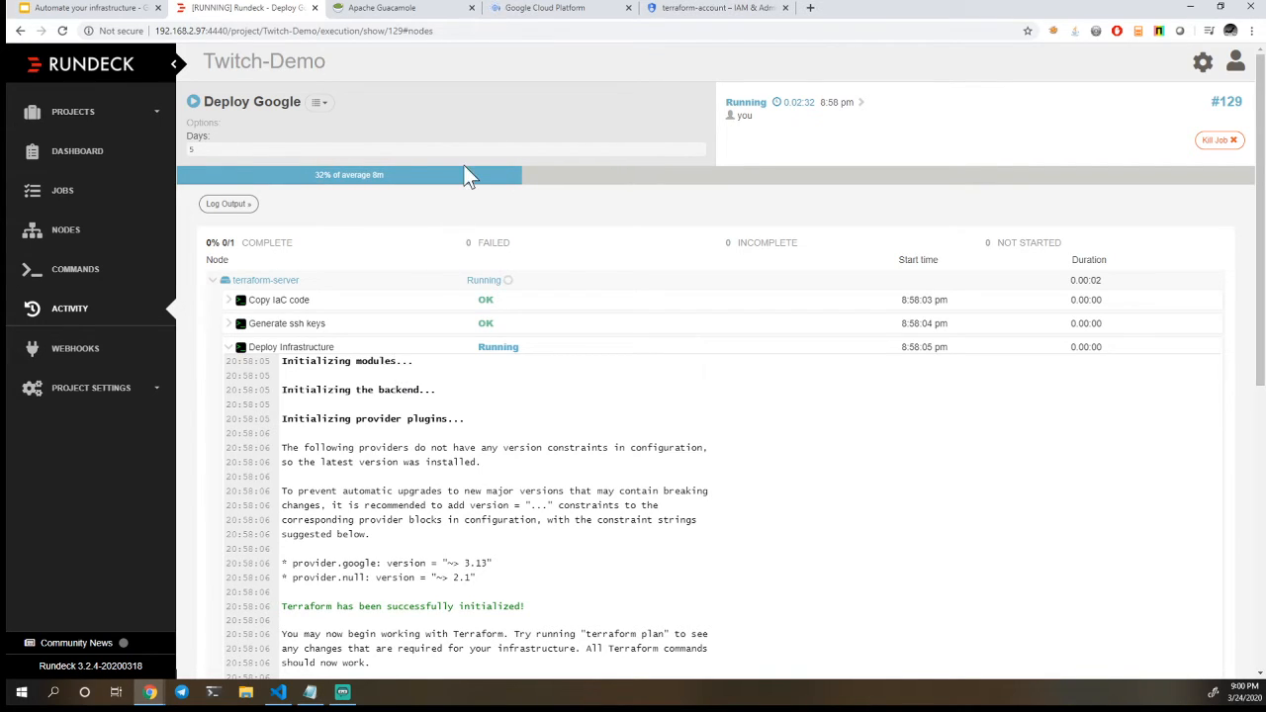
Switch to Visual Studio Code and open guac-auth.py from support_files to examine the make_call function's authToken return line
left_click(280, 692)
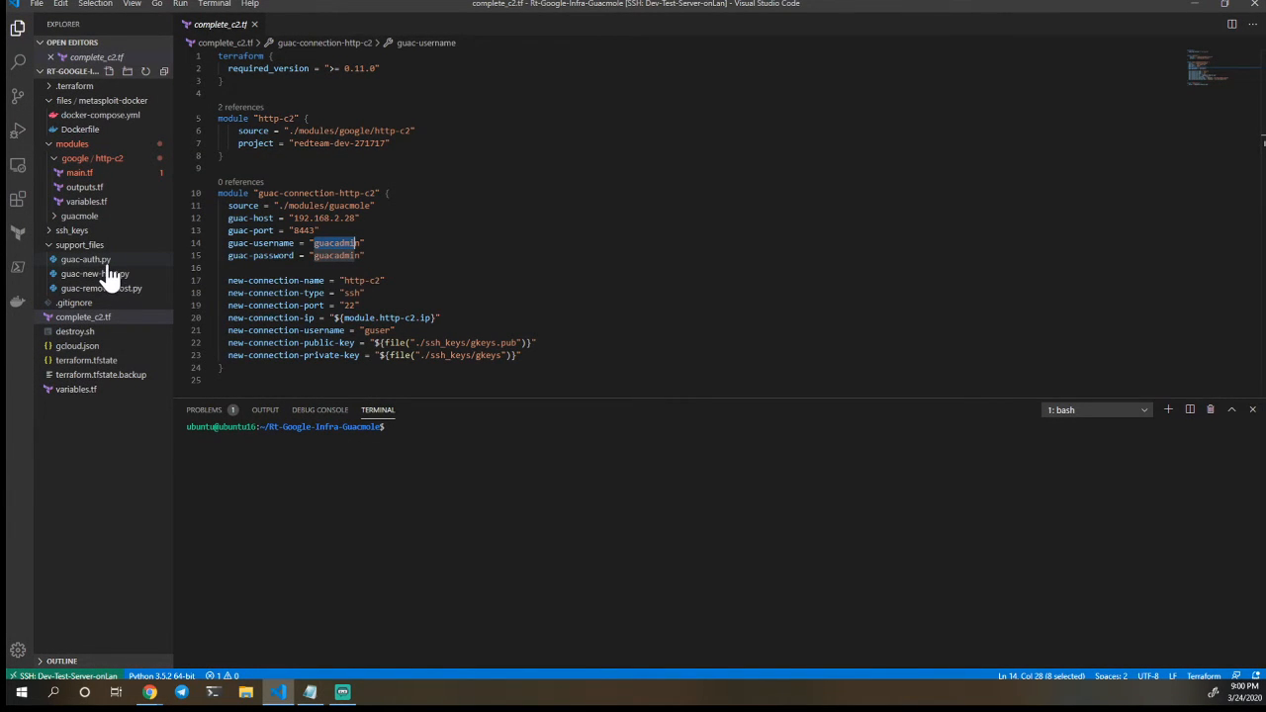
left_click(109, 265)
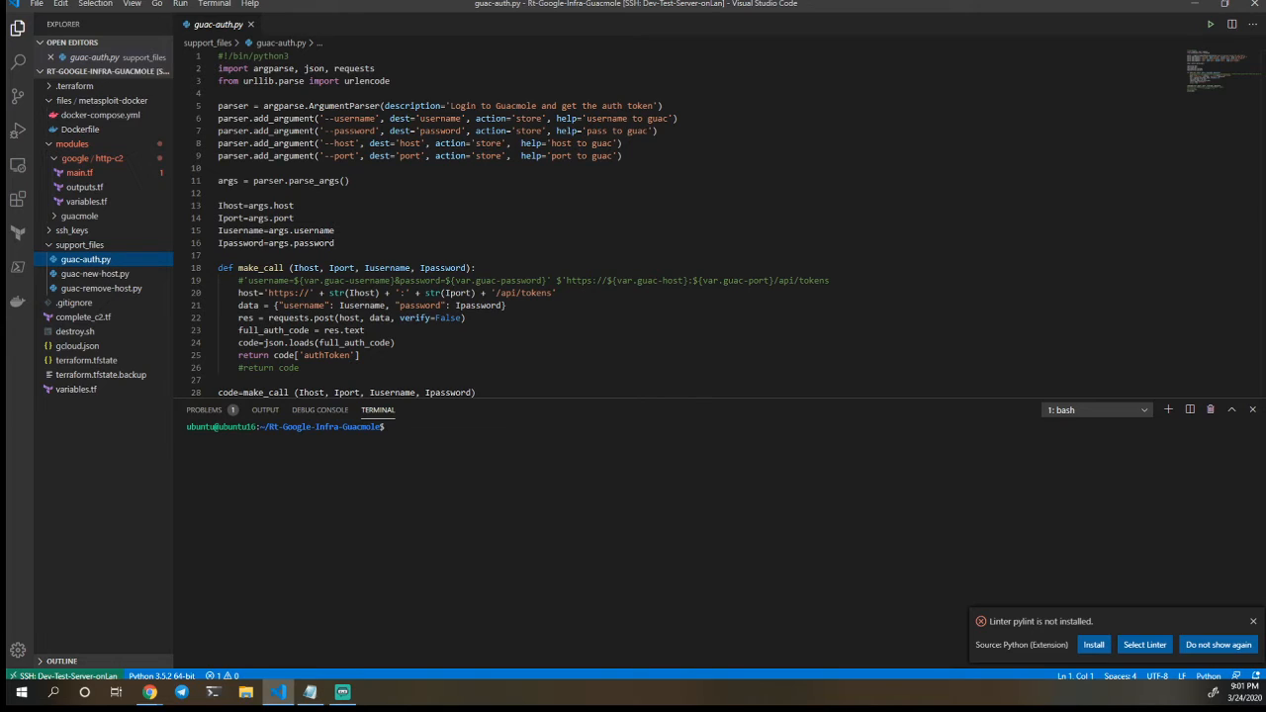
left_click(362, 355)
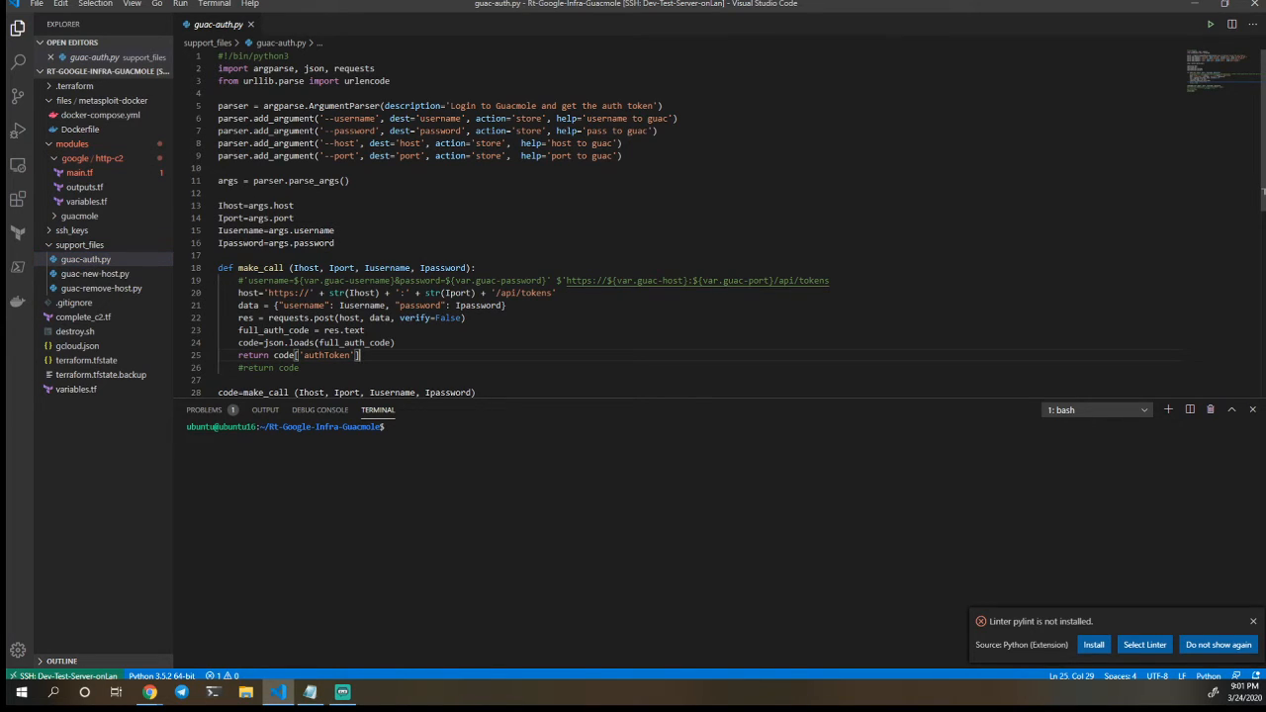
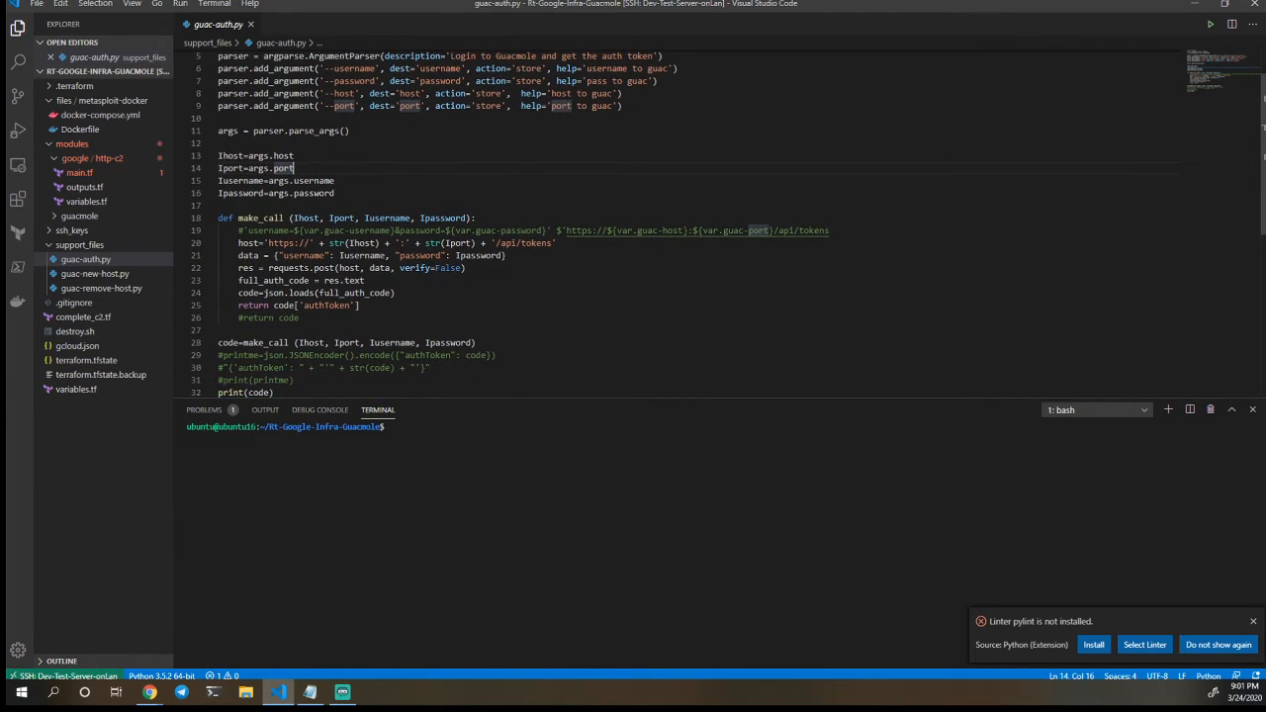
scroll(633, 226, "down", 1)
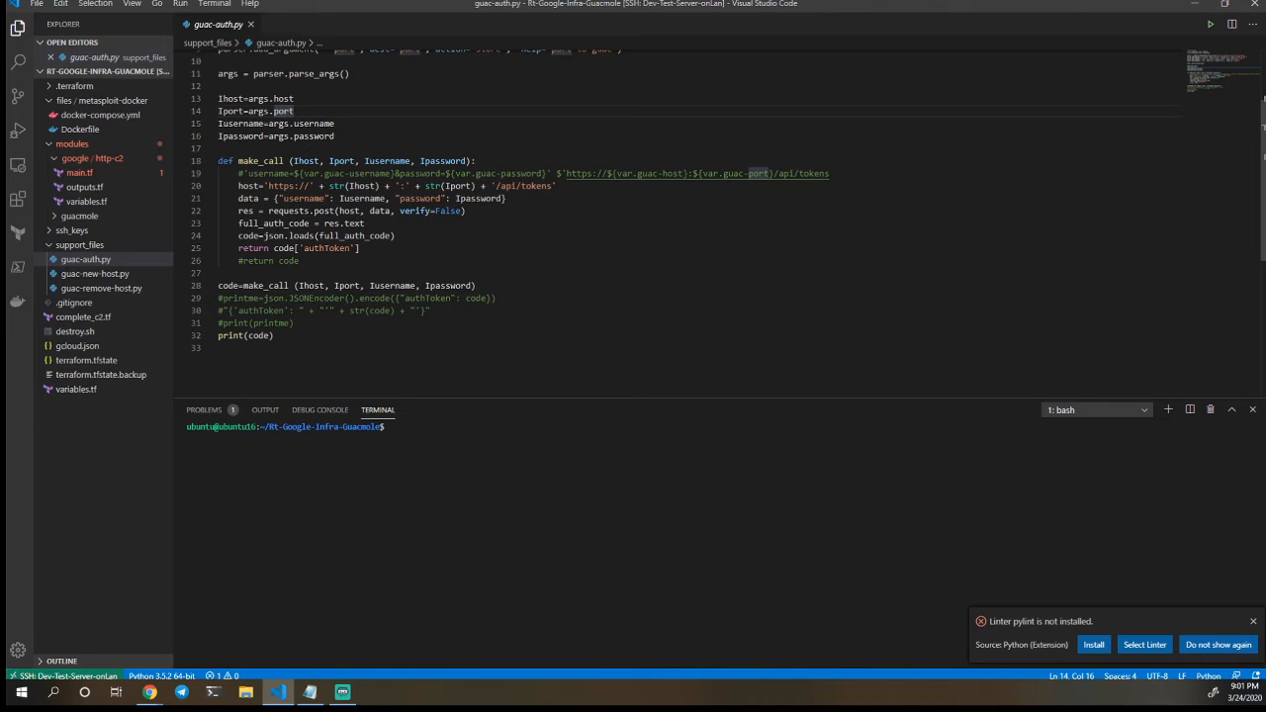
Finish reviewing guac-auth.py and open guac-new-host.py to examine its parser arguments and make_call function
left_click(95, 274)
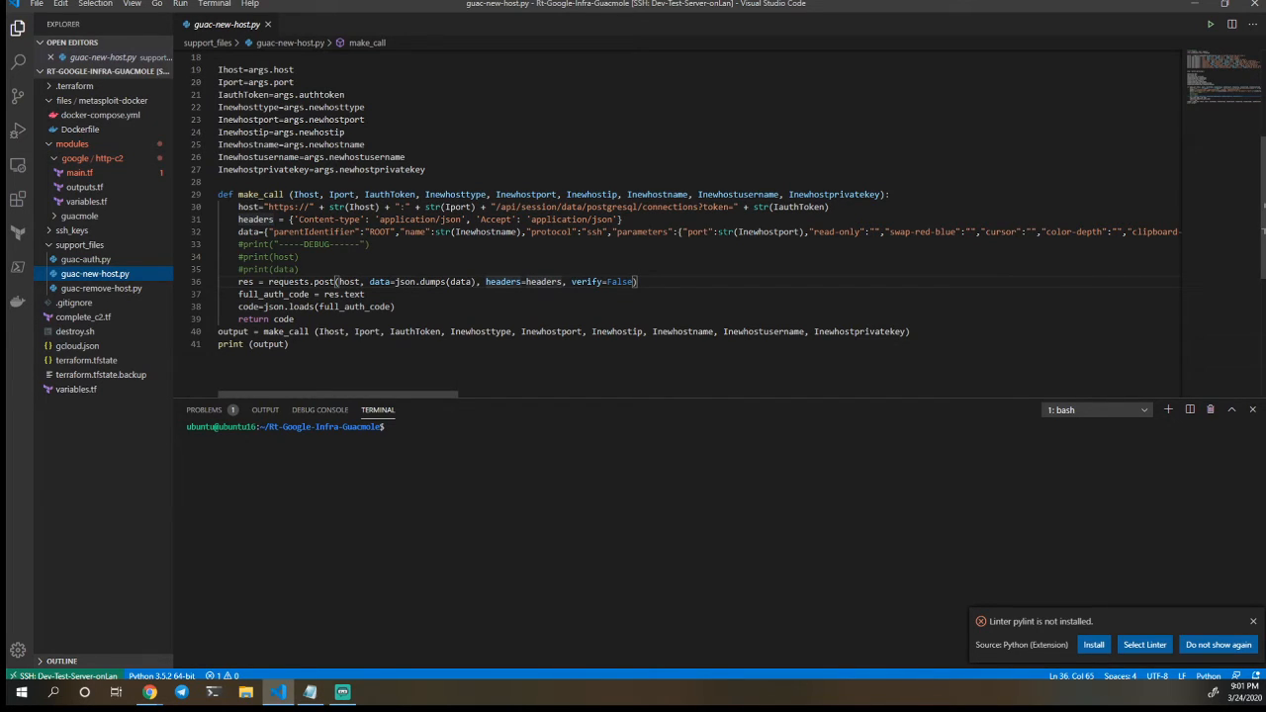
scroll(337, 281, "up", 5)
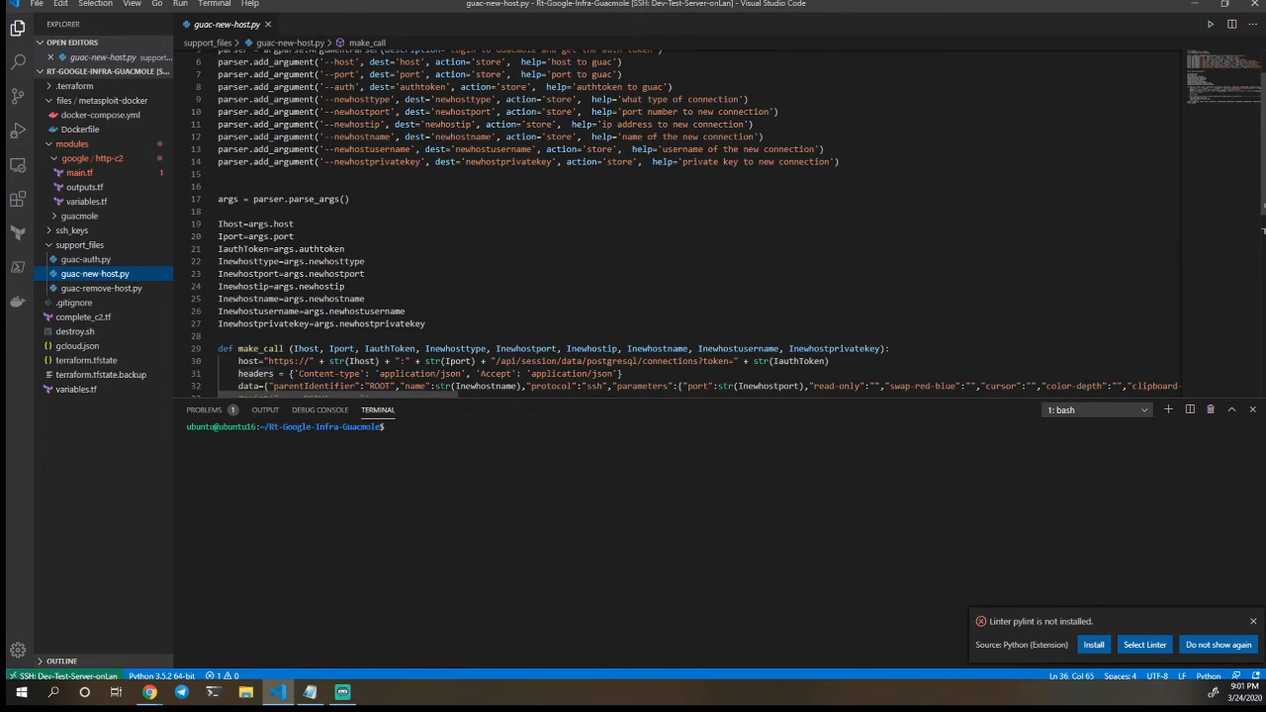
scroll(727, 225, "up", 1)
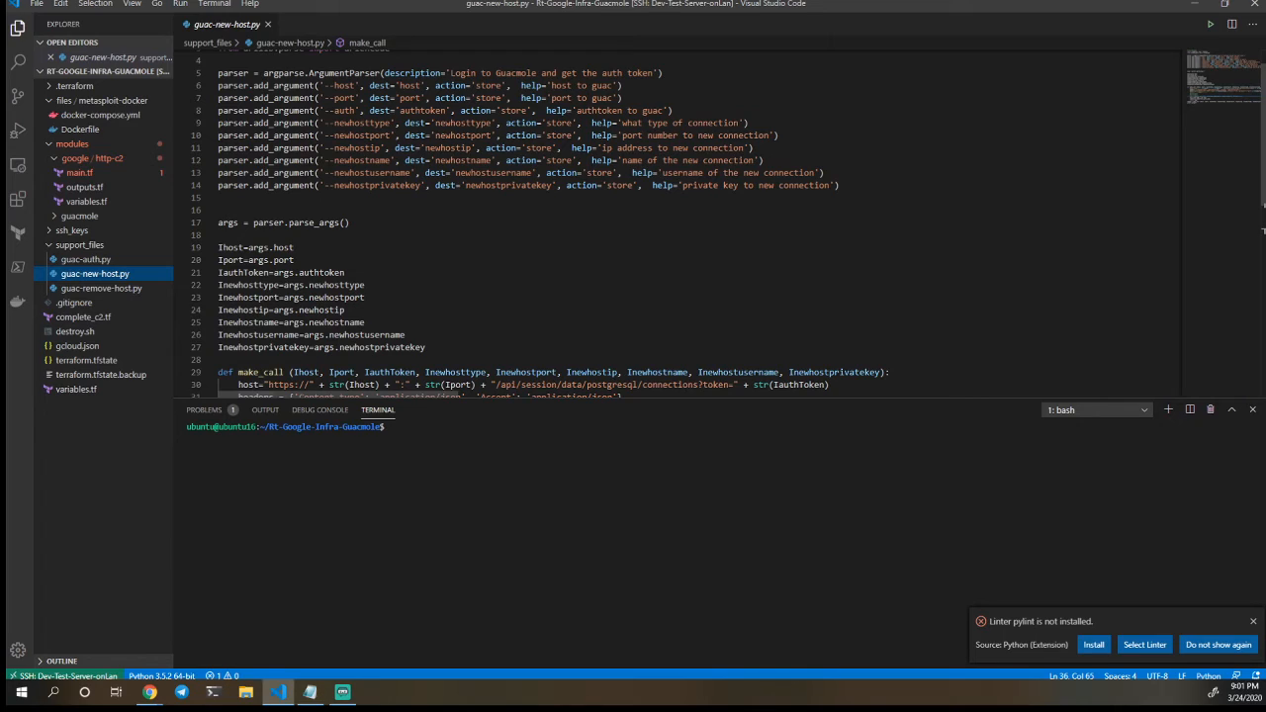
scroll(682, 218, "down", 1)
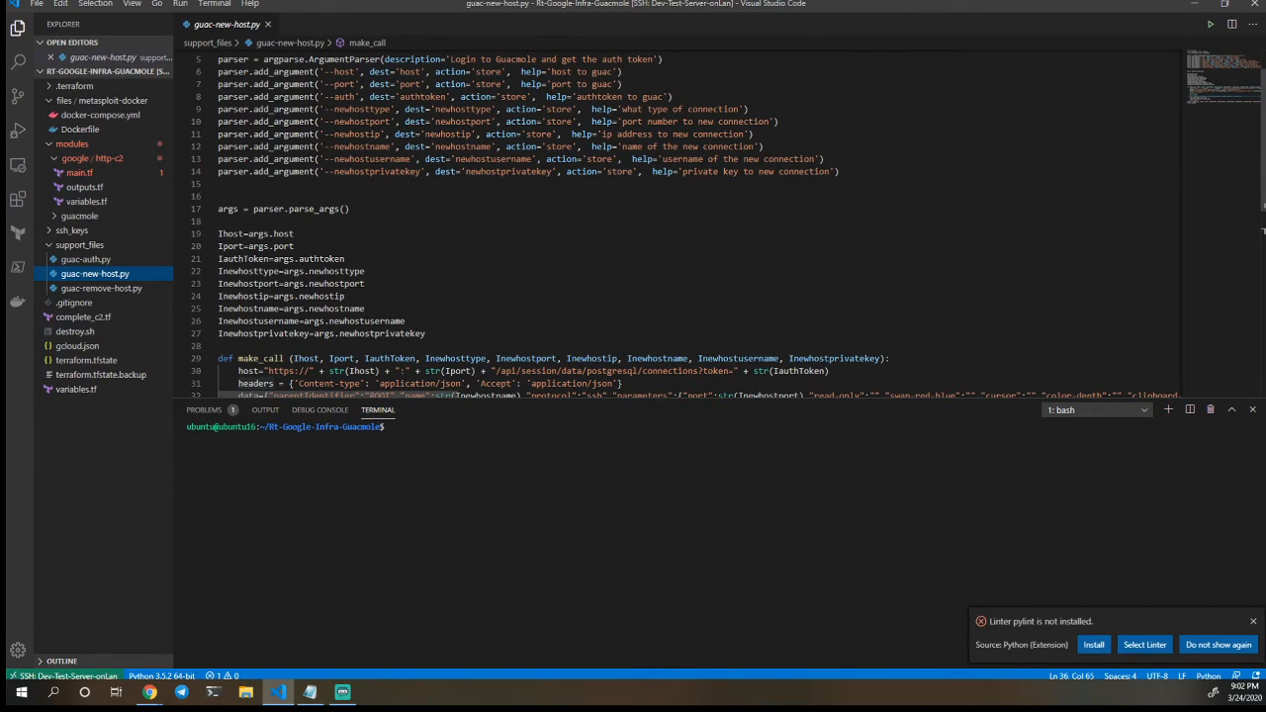
scroll(682, 222, "down", 3)
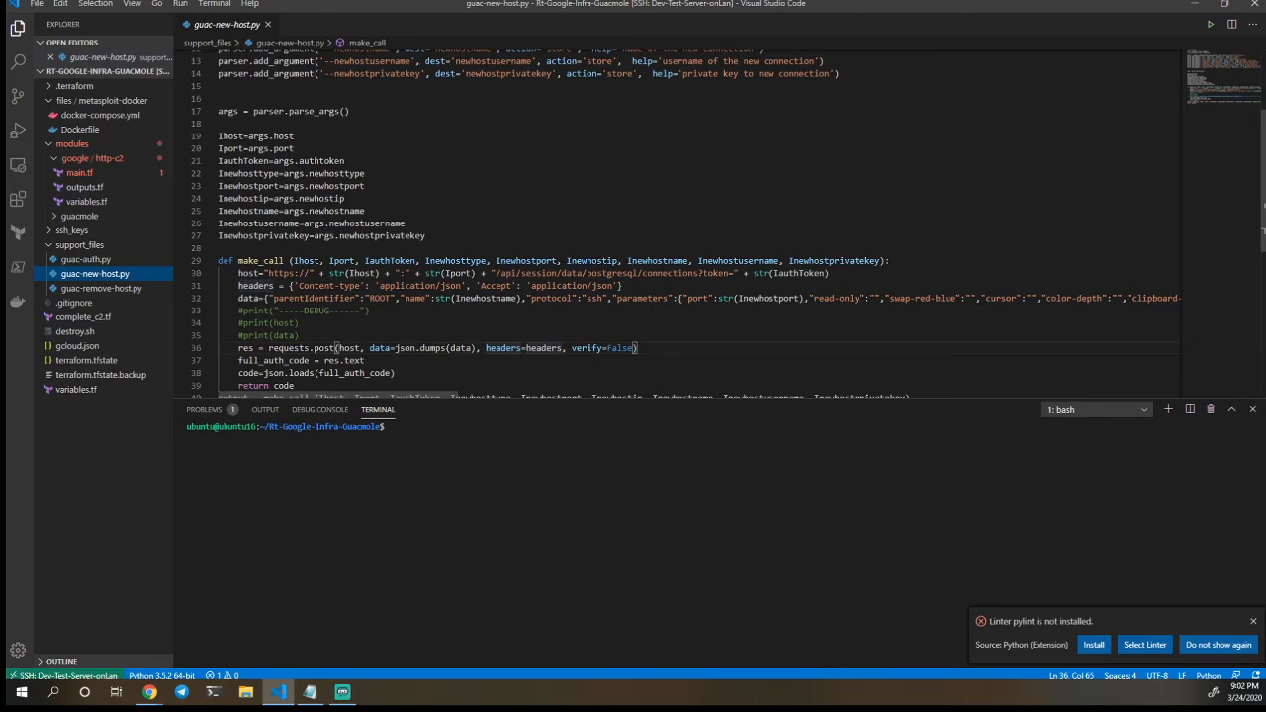
scroll(682, 223, "down", 1)
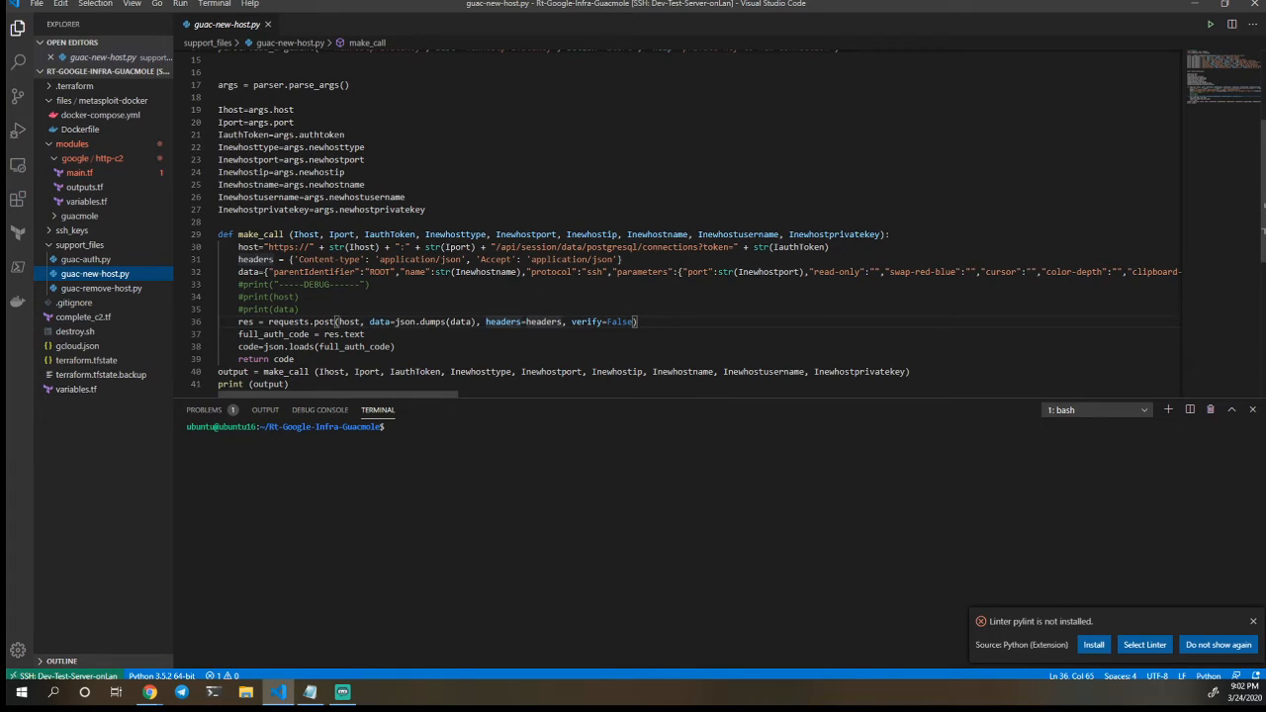
Highlight the ROOT parentIdentifier in make_call and turn on word wrap to read the full data payload and the rest of the script
double_click(379, 271)
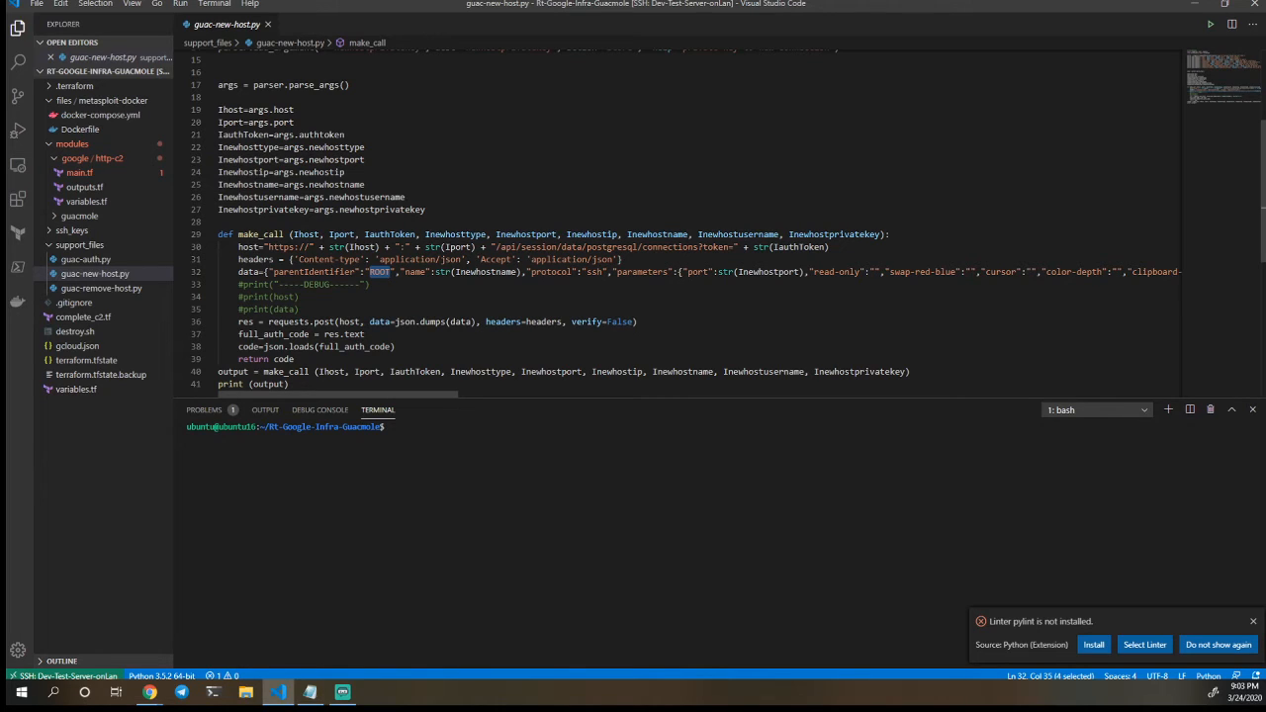
scroll(682, 217, "right", 1)
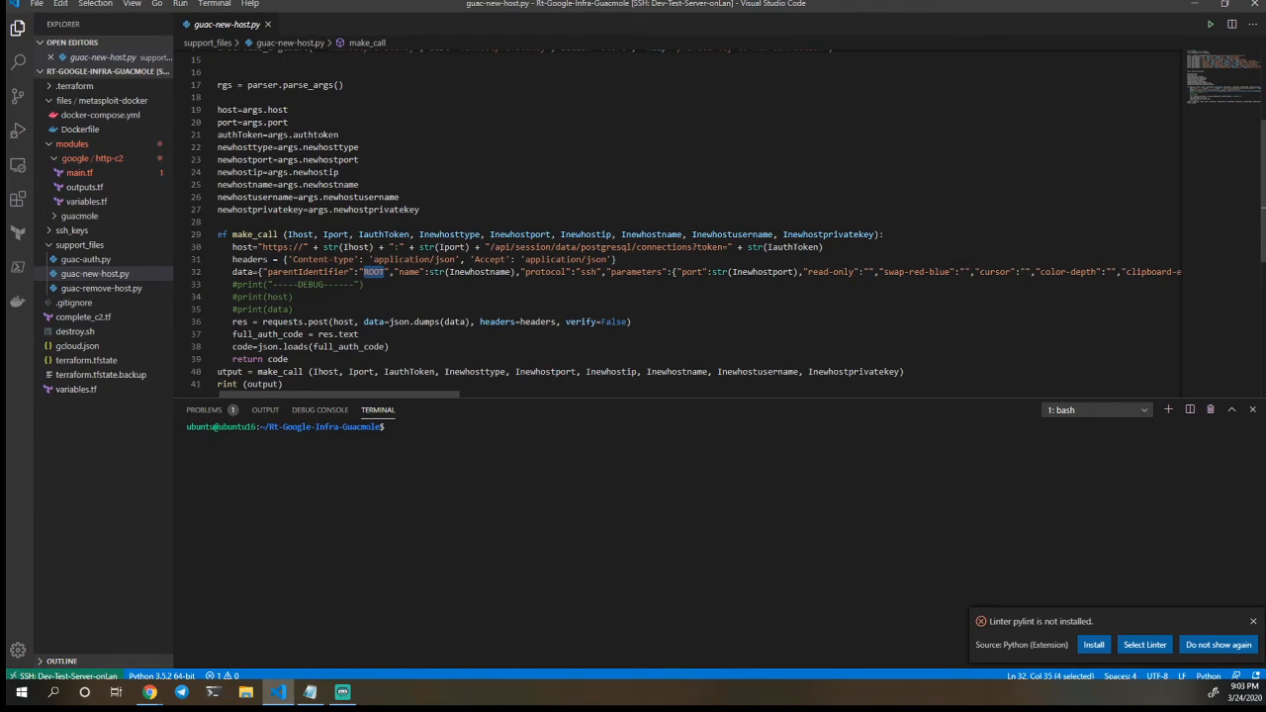
scroll(692, 223, "right", 5)
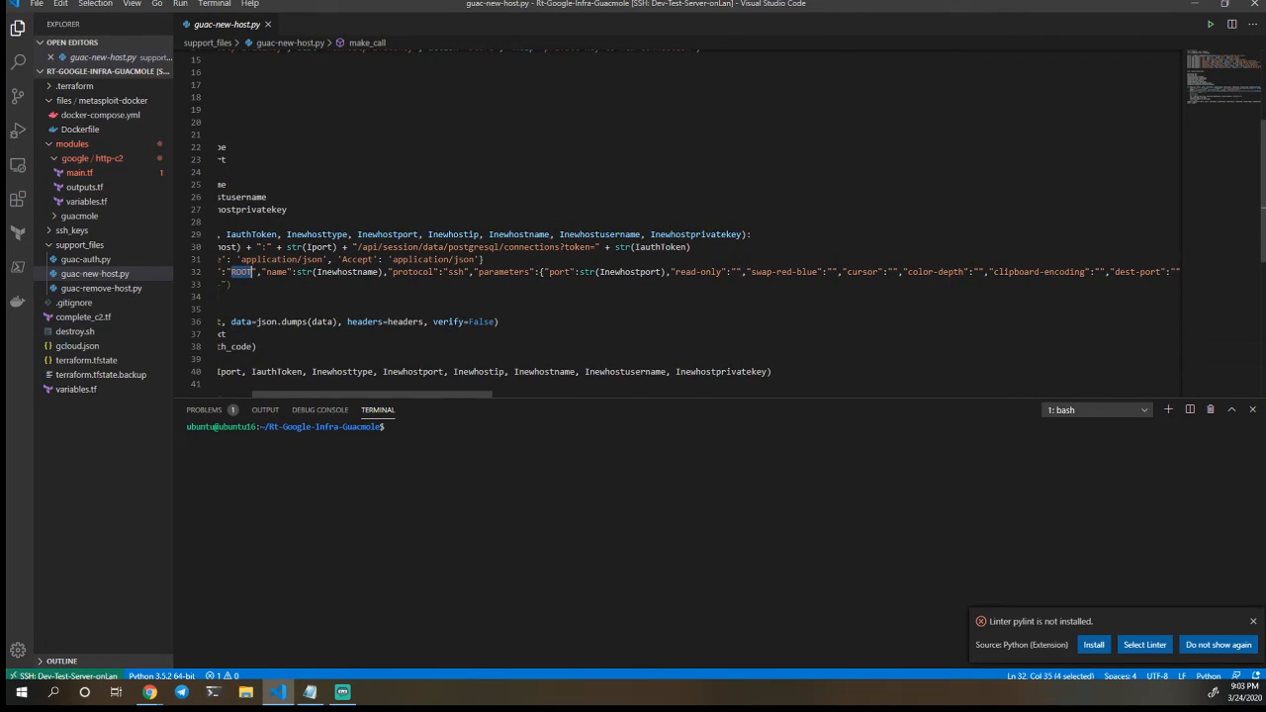
scroll(683, 217, "left", 5)
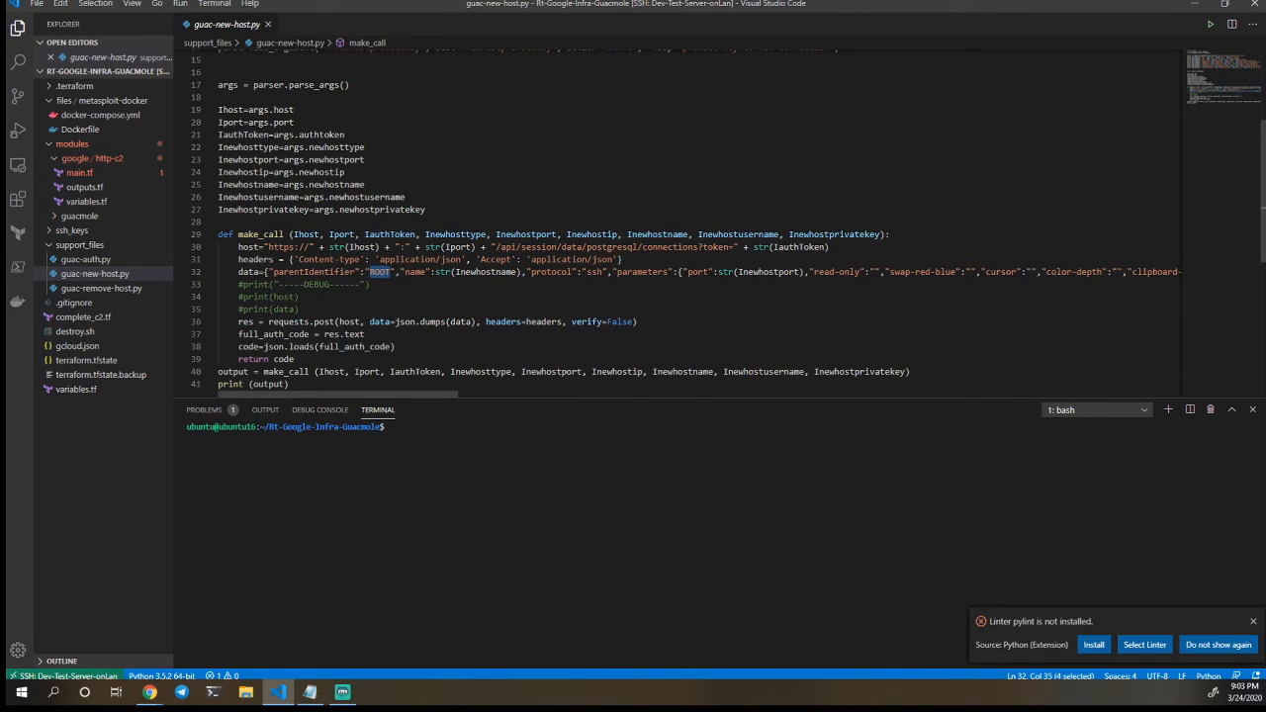
left_click(132, 6)
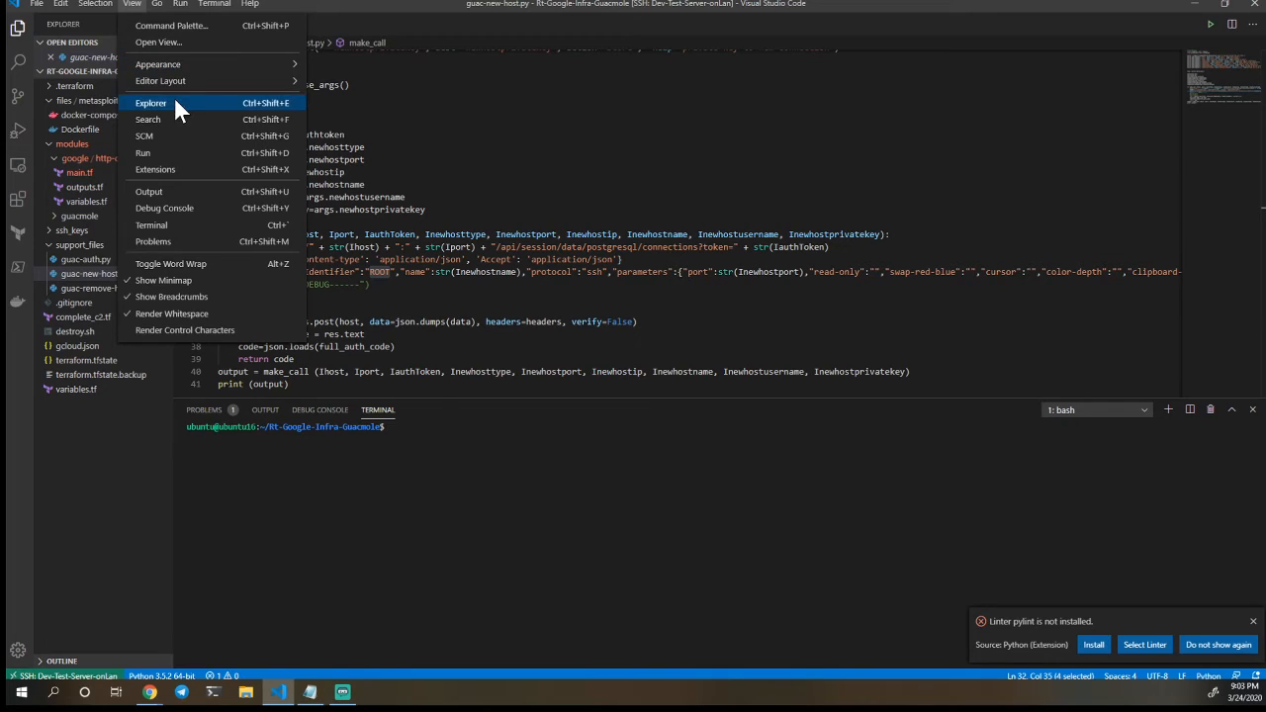
left_click(197, 265)
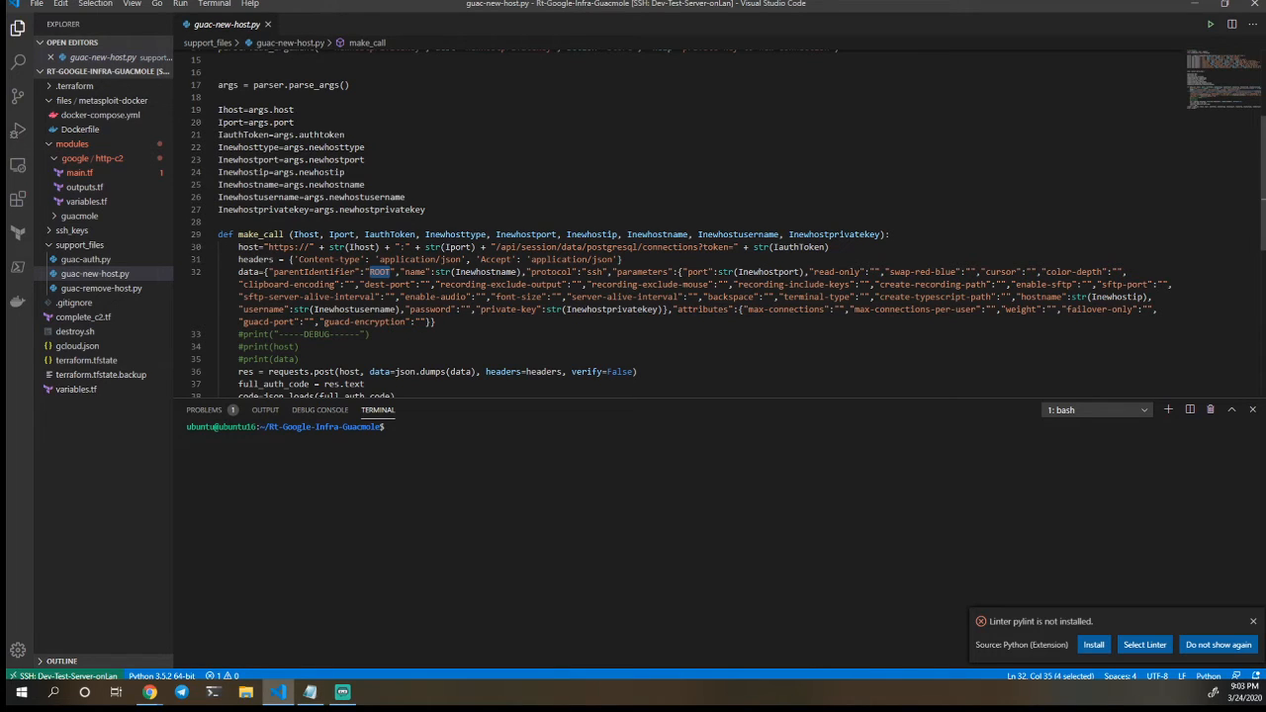
scroll(728, 223, "down", 1)
scroll(728, 224, "down", 3)
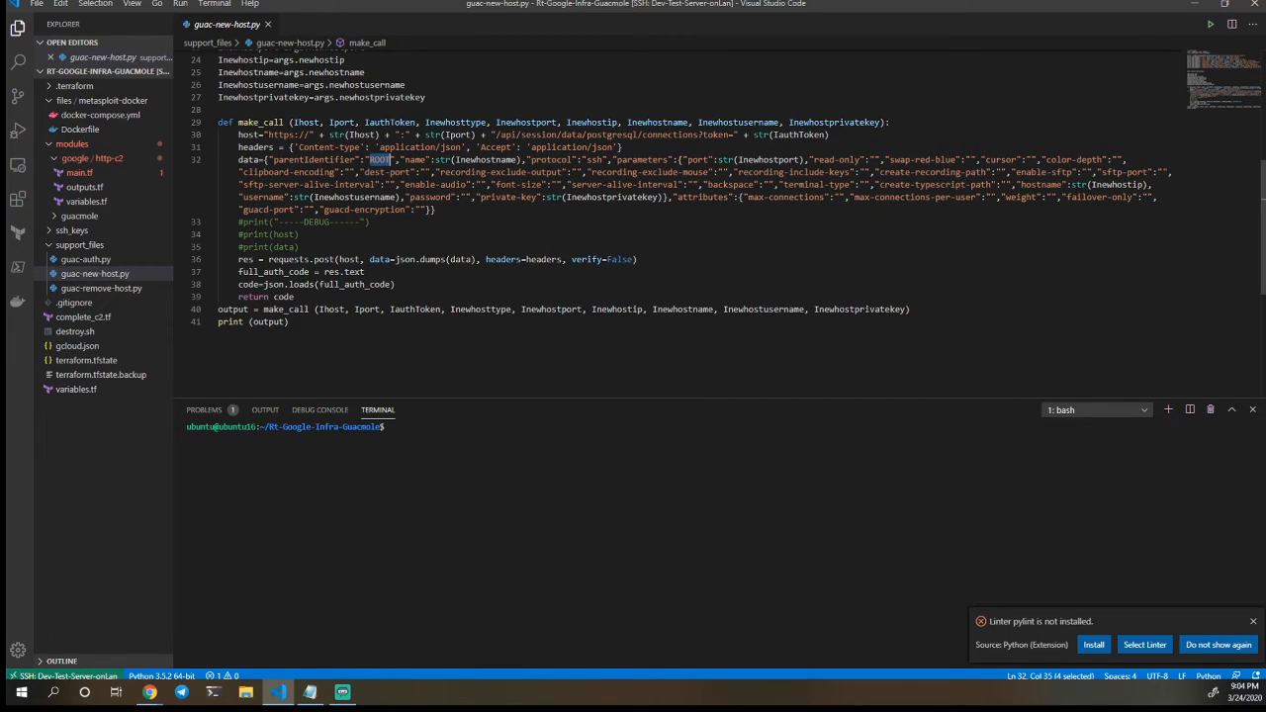
Open guac-remove-host.py from support_files to examine its find_id and del_id functions
left_click(121, 288)
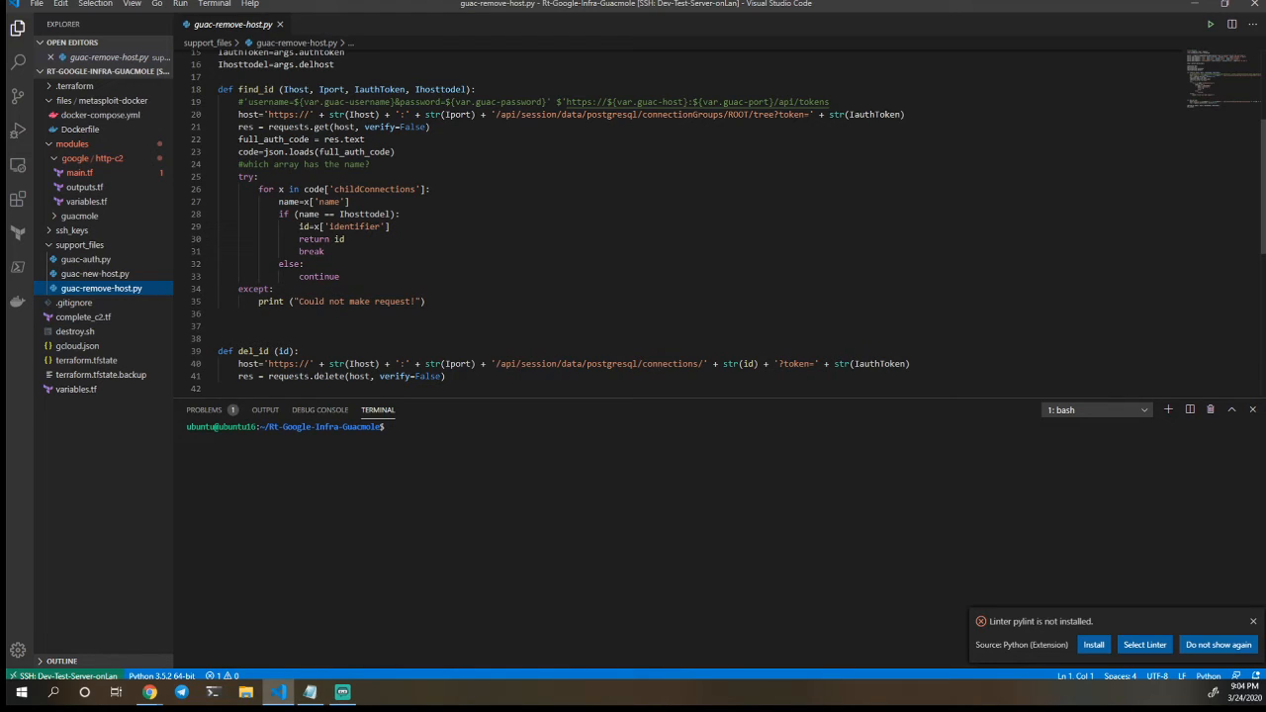
scroll(692, 217, "down", 1)
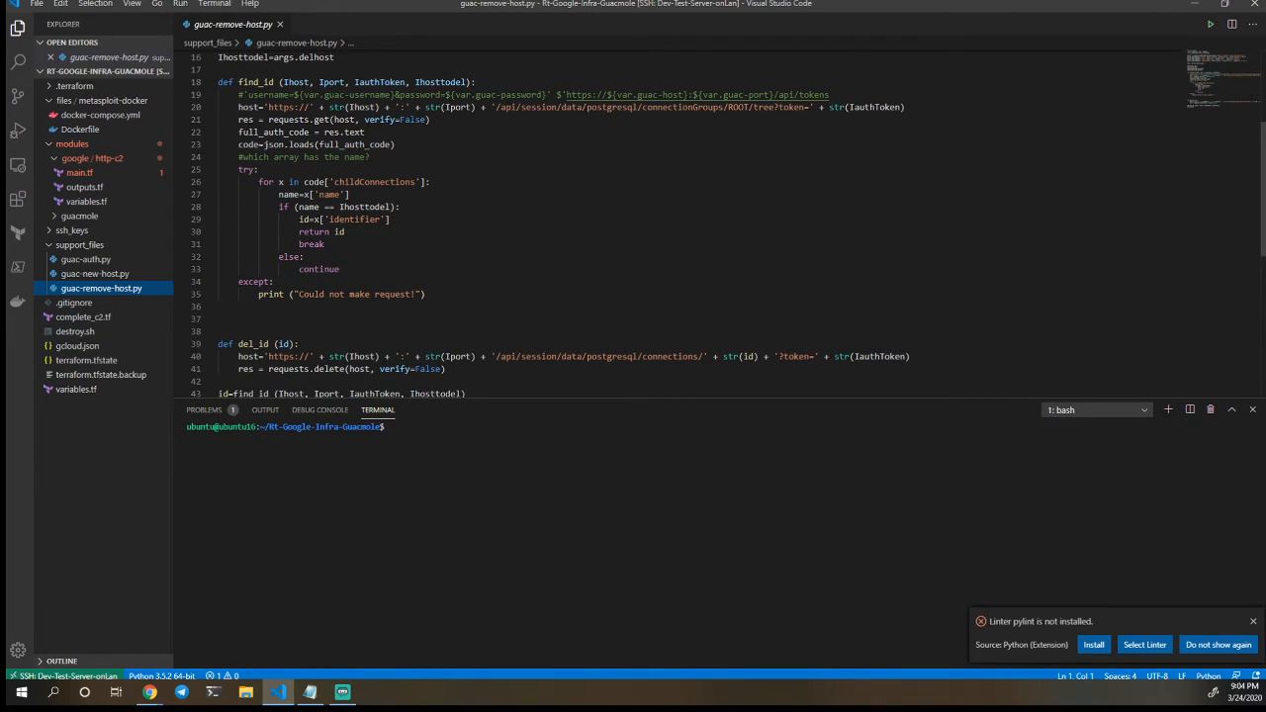
scroll(728, 225, "down", 1)
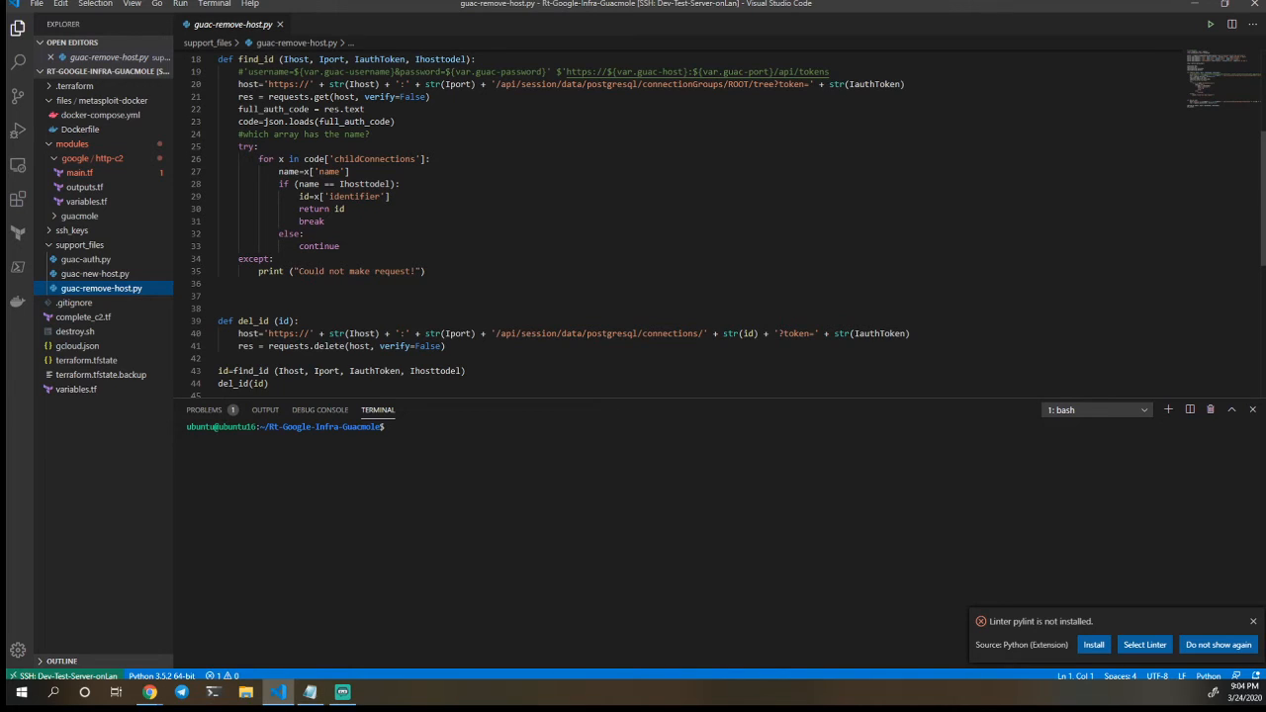
scroll(550, 222, "down", 1)
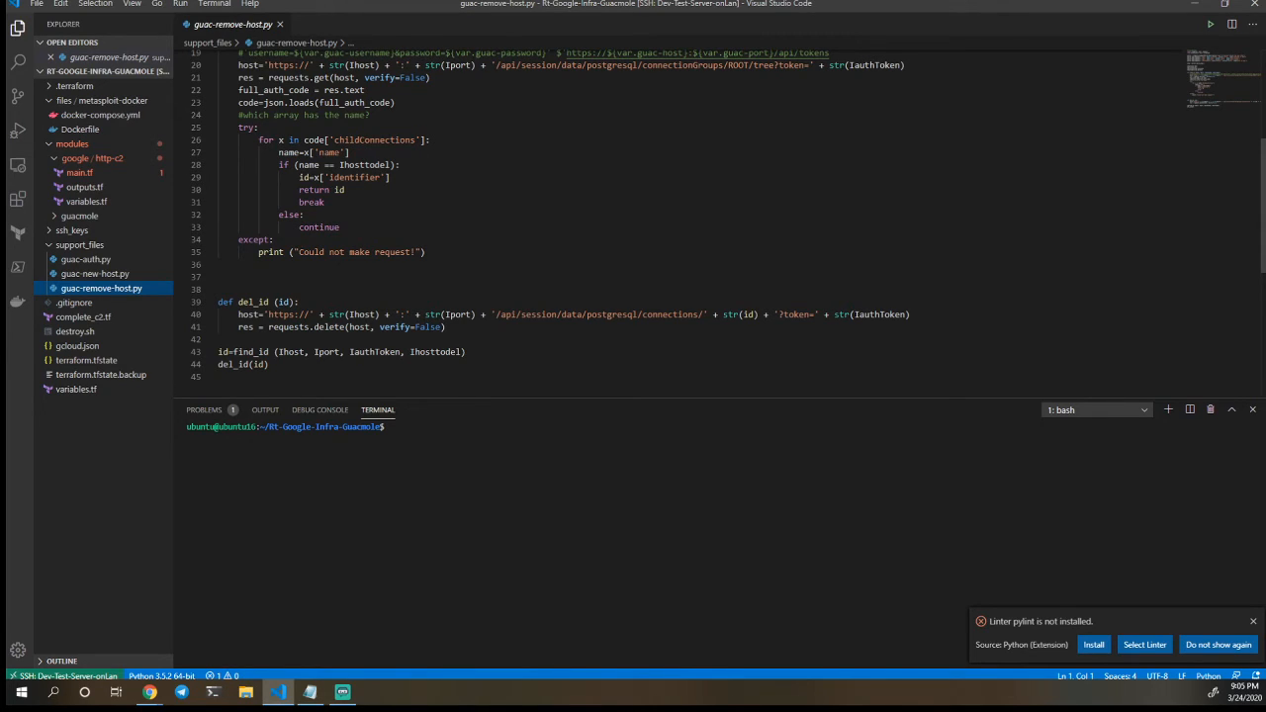
Switch to Rundeck in Chrome and collapse the Deploy Infrastructure output to check the Deploy Google job's steps
key("alt+Tab")
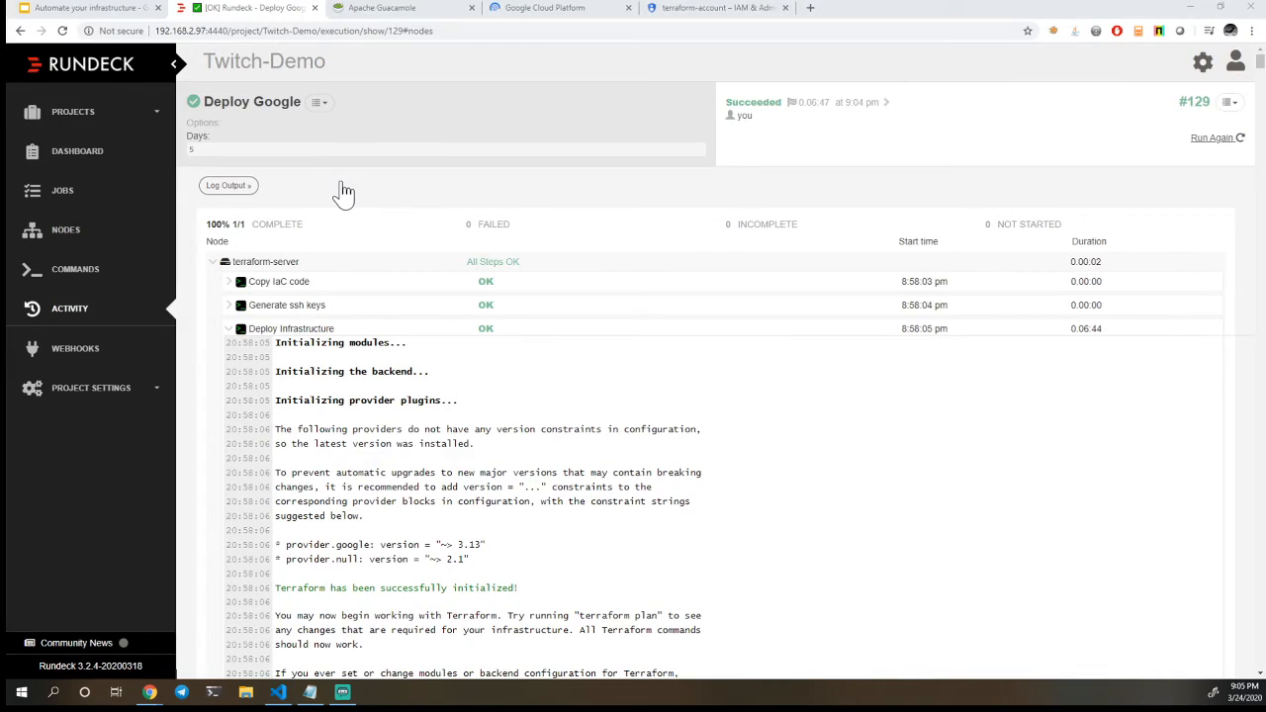
left_click(229, 332)
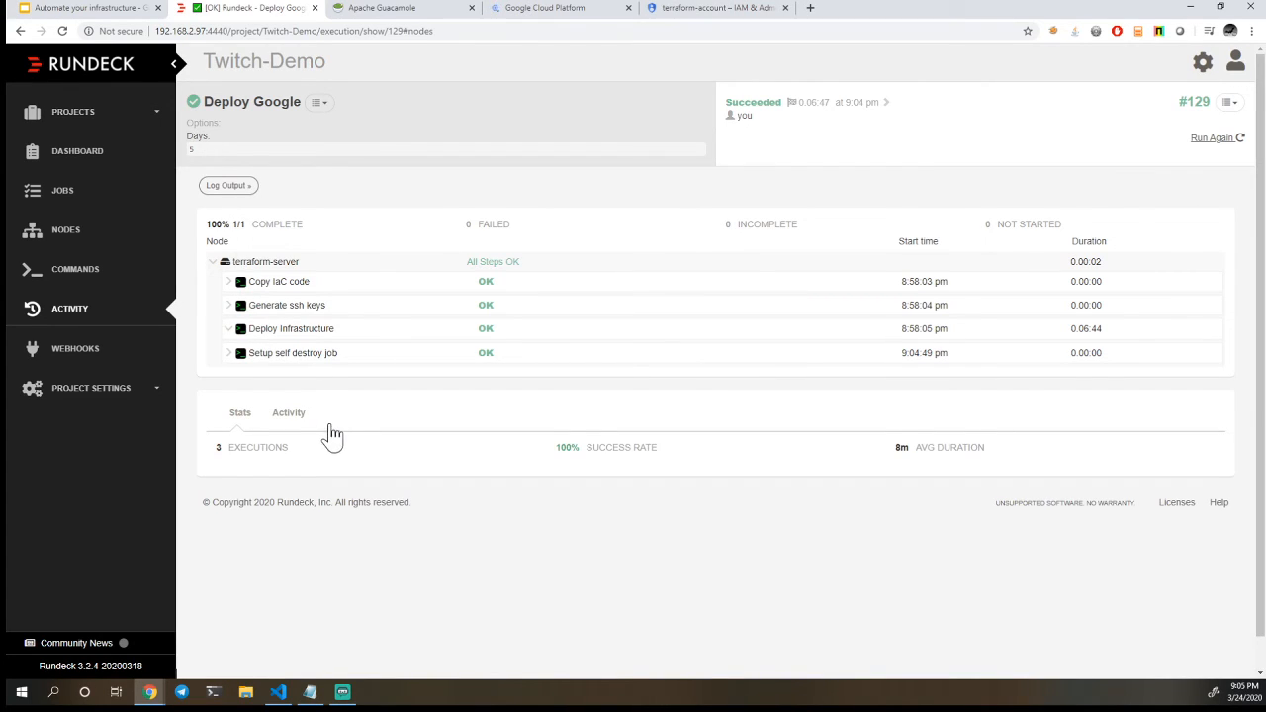
Reload the Apache Guacamole connections page and open the http-c2 connection
left_click(363, 12)
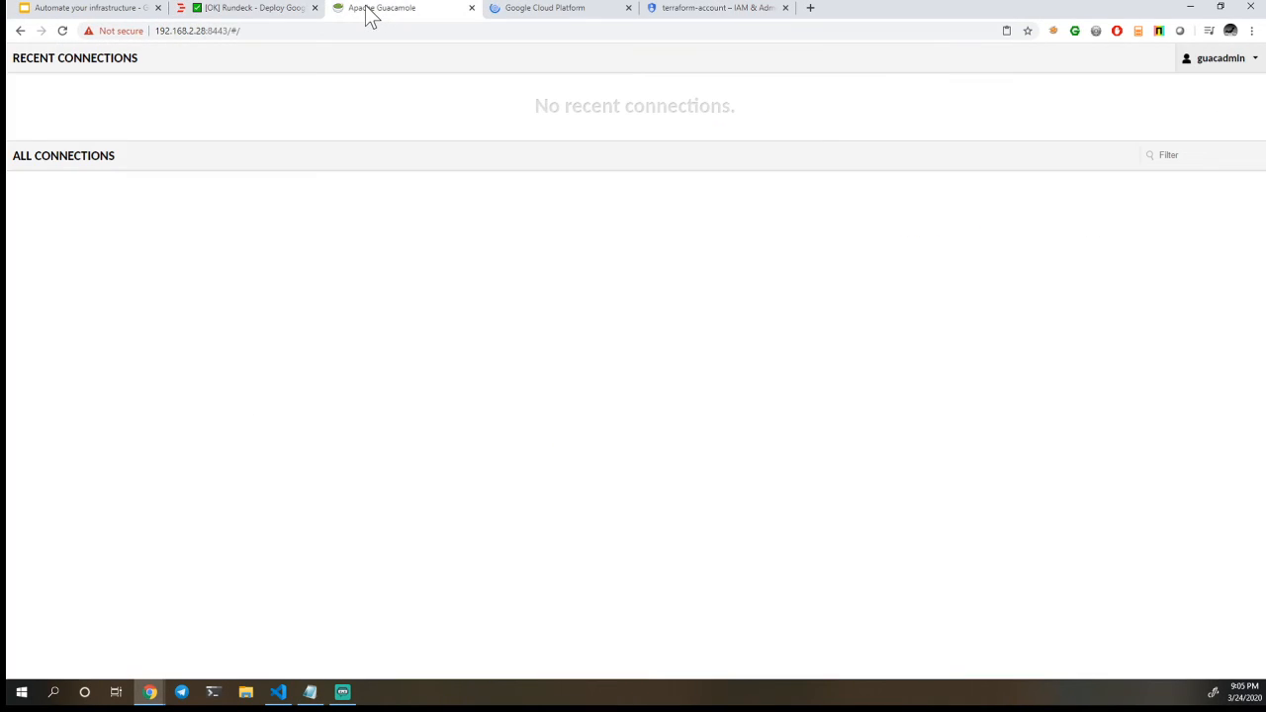
left_click(63, 30)
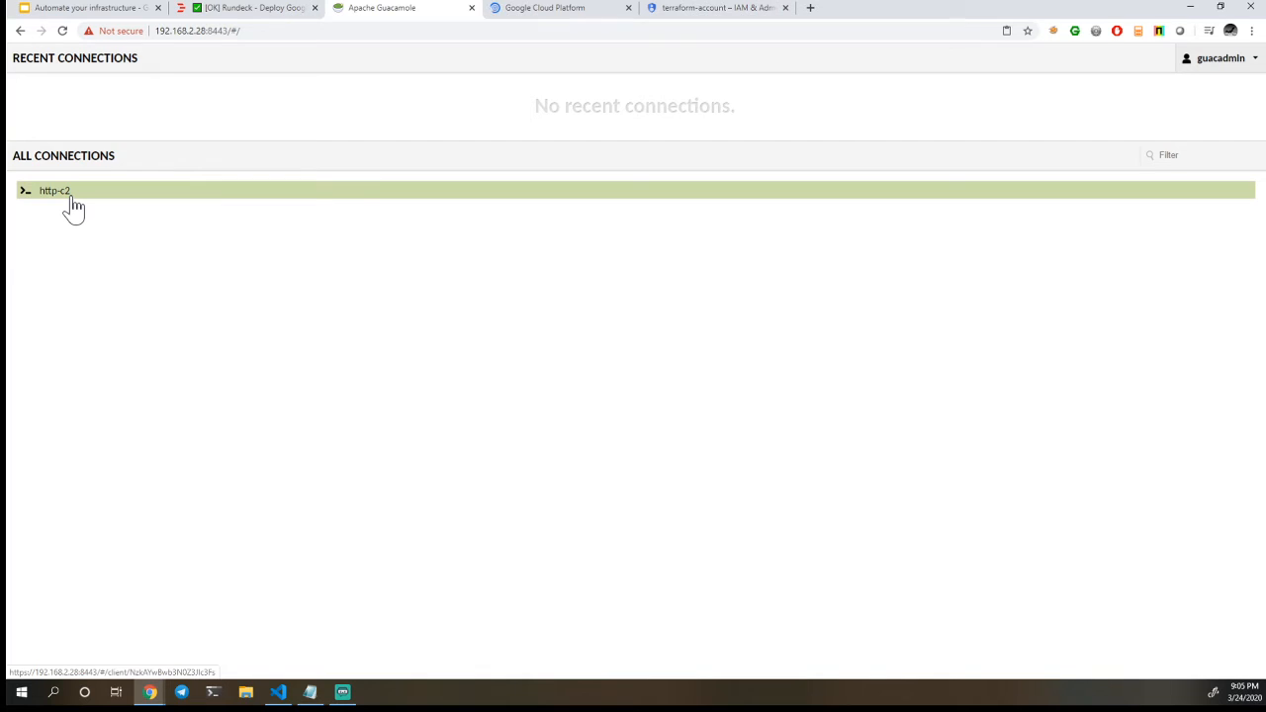
left_click(73, 198)
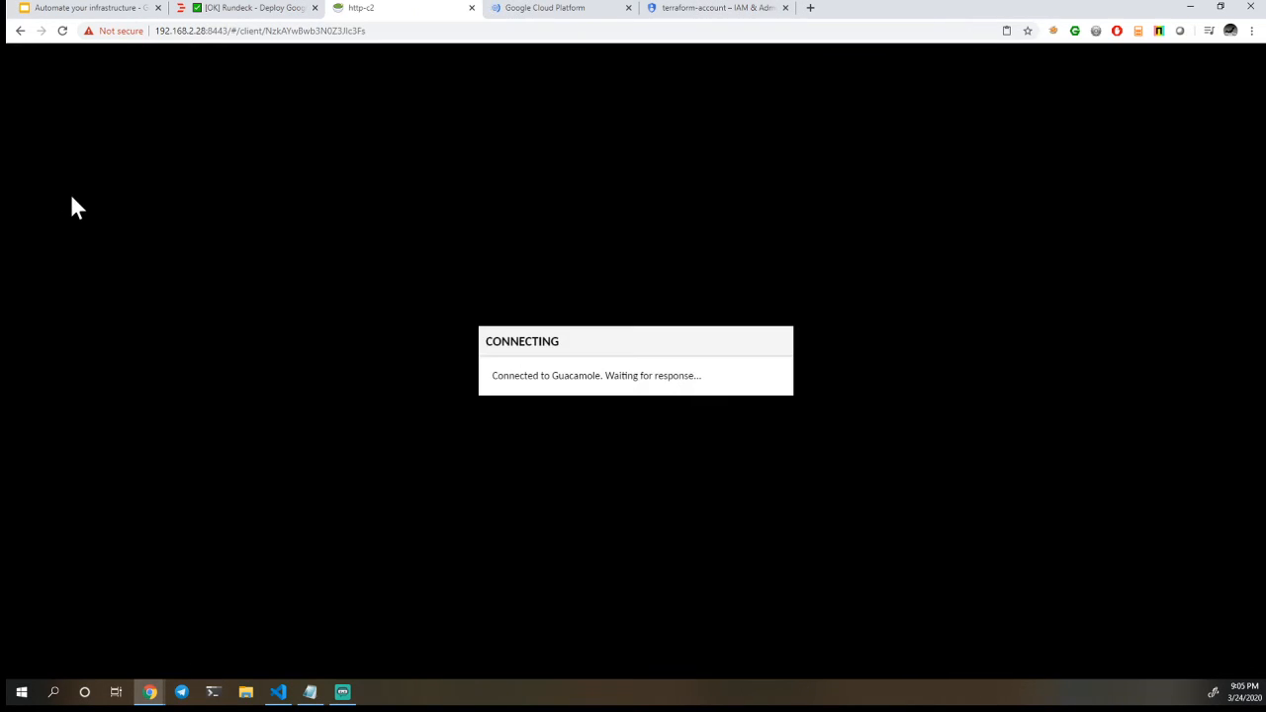
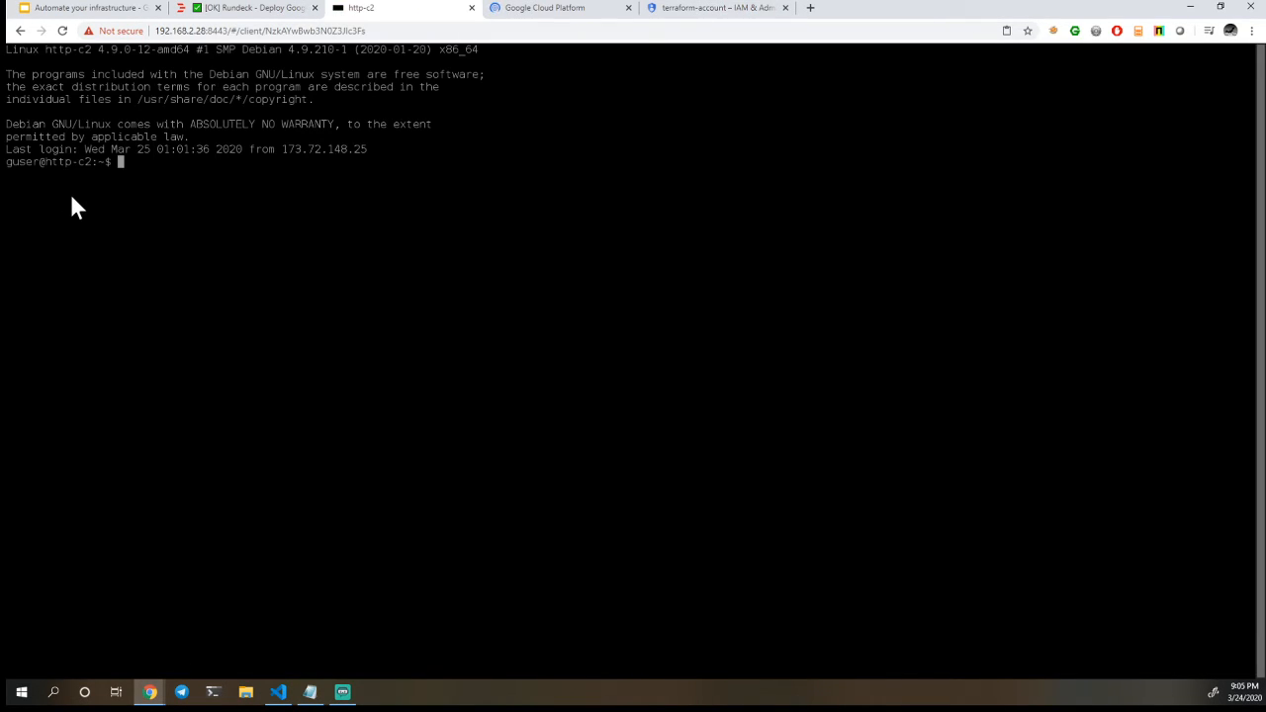
List the running Docker containers on the http-c2 host with docker ps, and rerun the command with root rights as sudo docker ps
type("docker ps")
key("Return")
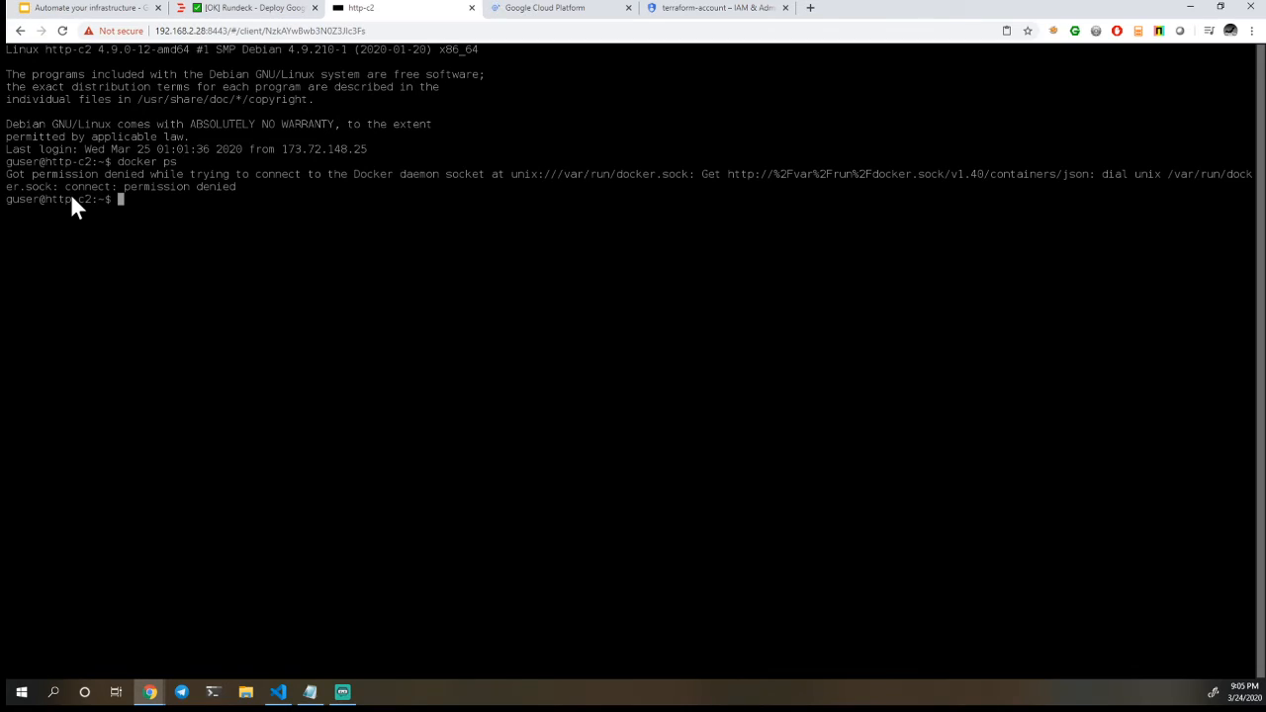
type("sudo docker ps")
key("Return")
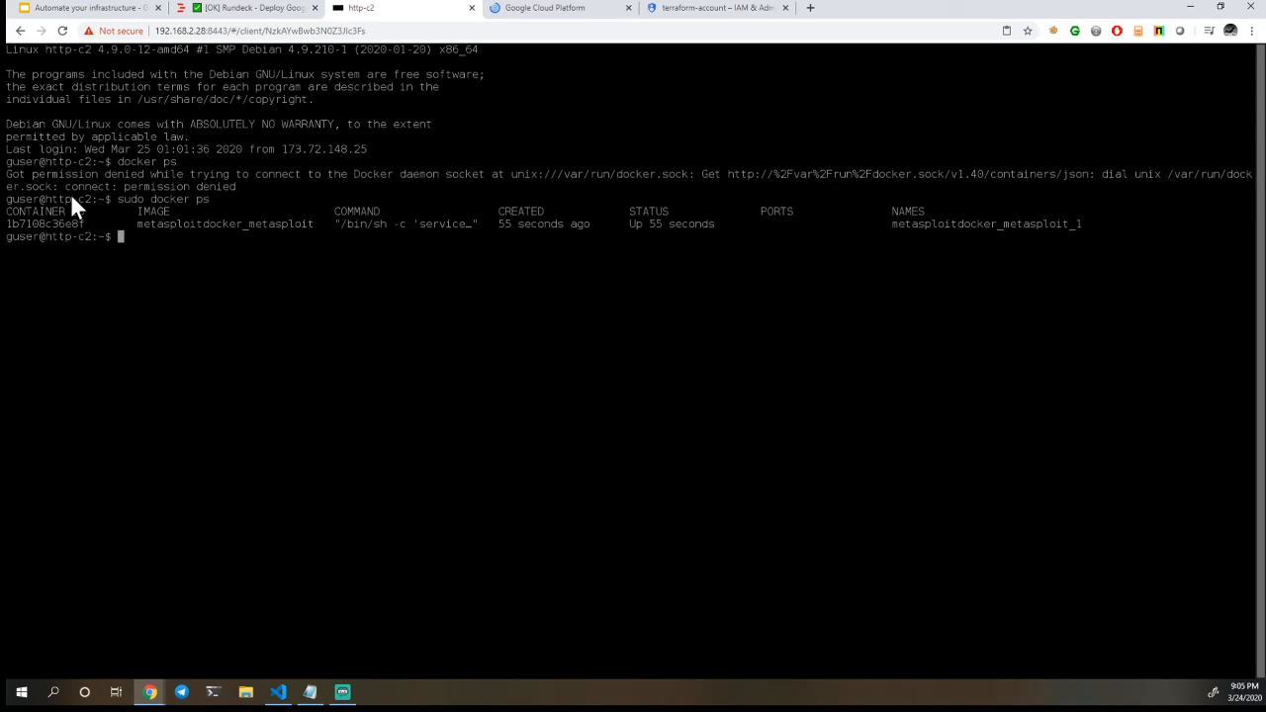
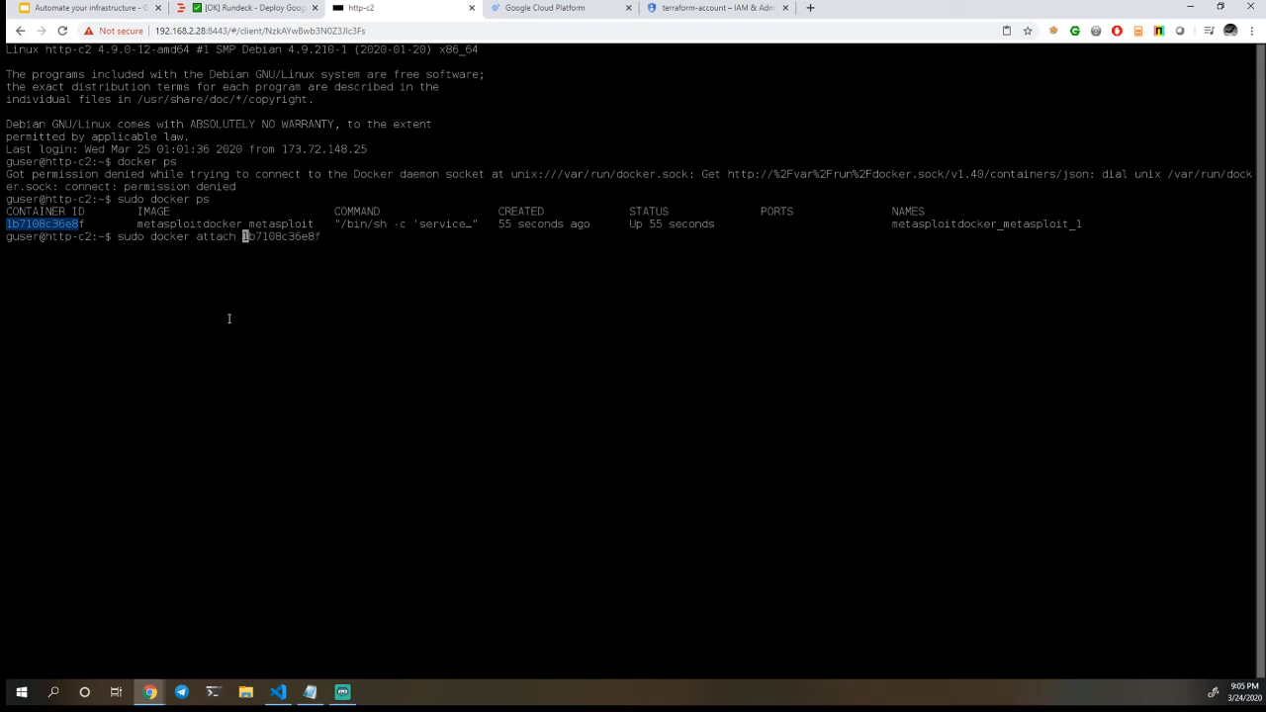
Attach to the running Metasploit container with sudo docker attach 1b7108c36e8f and list the available payloads with show payloads
key("Return")
type("show payloads")
key("Return")
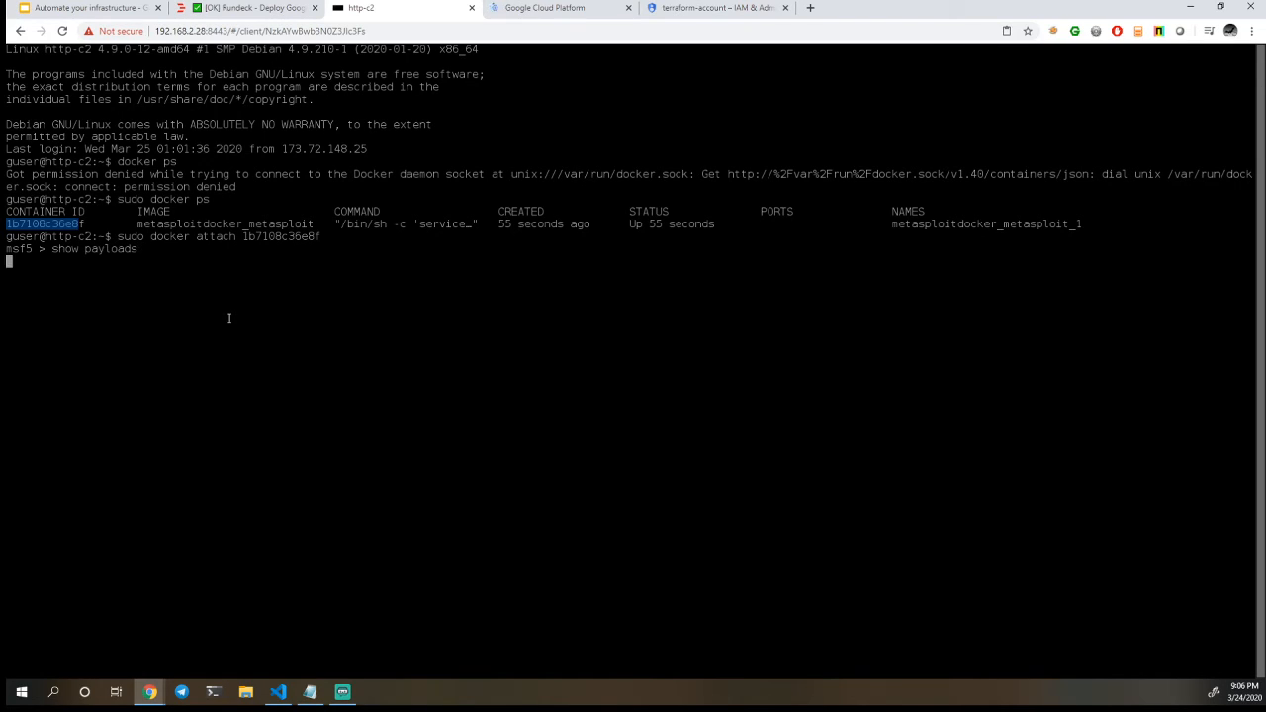
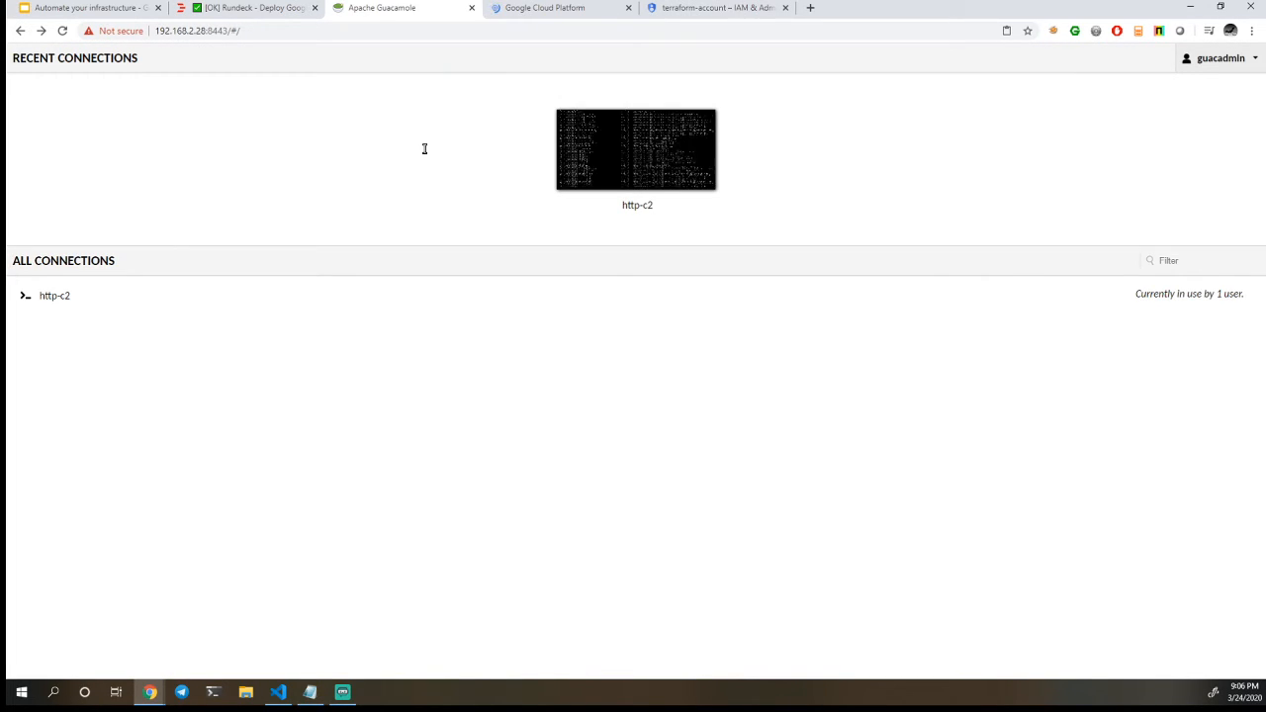
Open the http-c2 connection's configuration in the Guacamole settings to examine its protocol, network and authentication parameters
left_click(1210, 60)
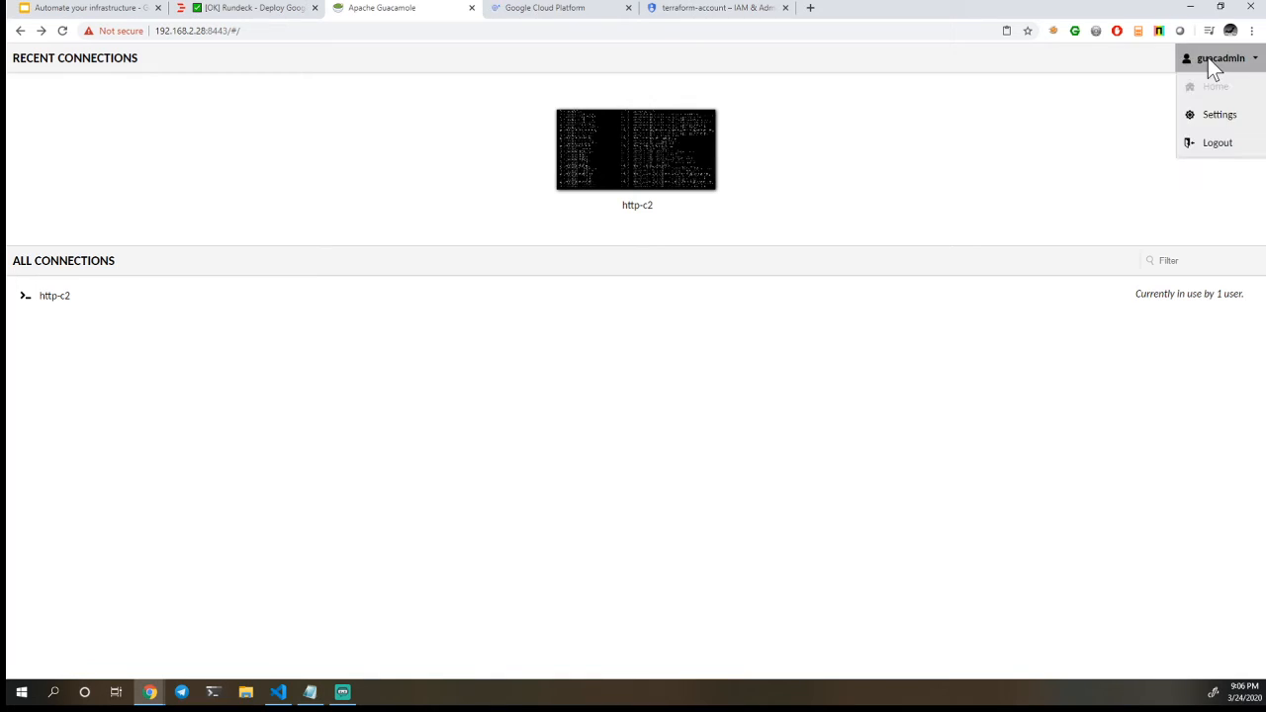
left_click(1208, 114)
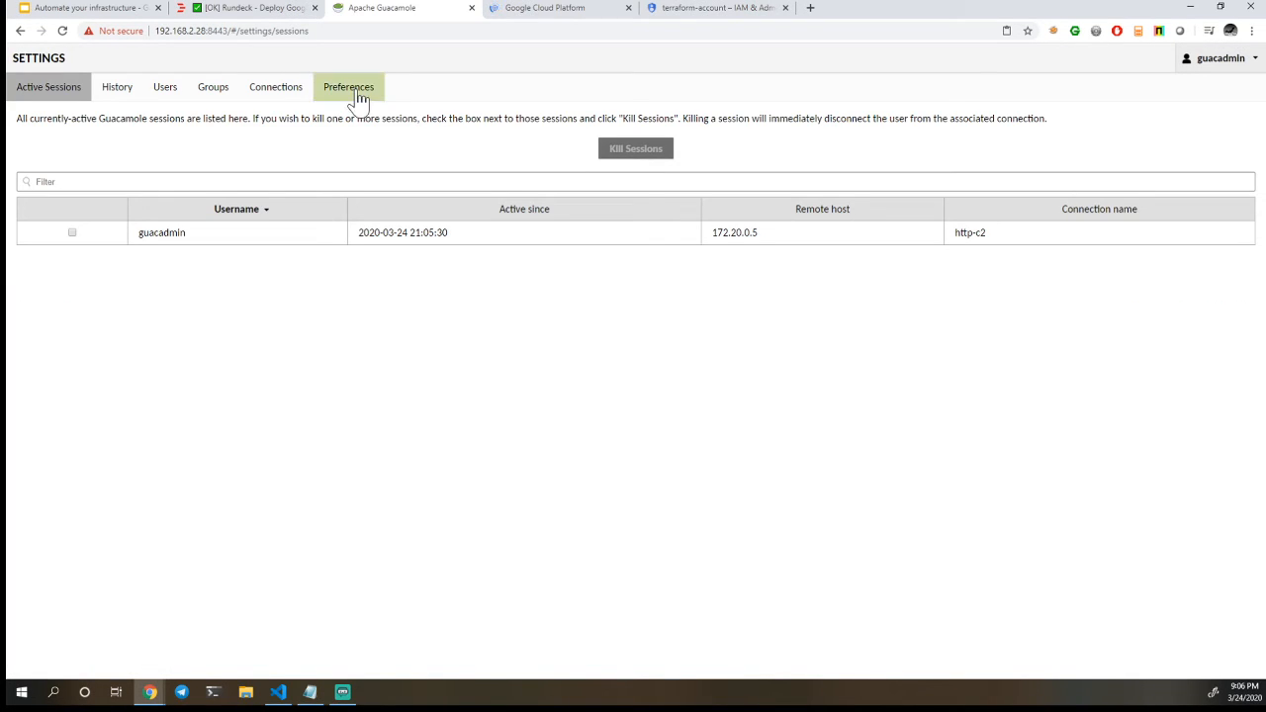
left_click(285, 96)
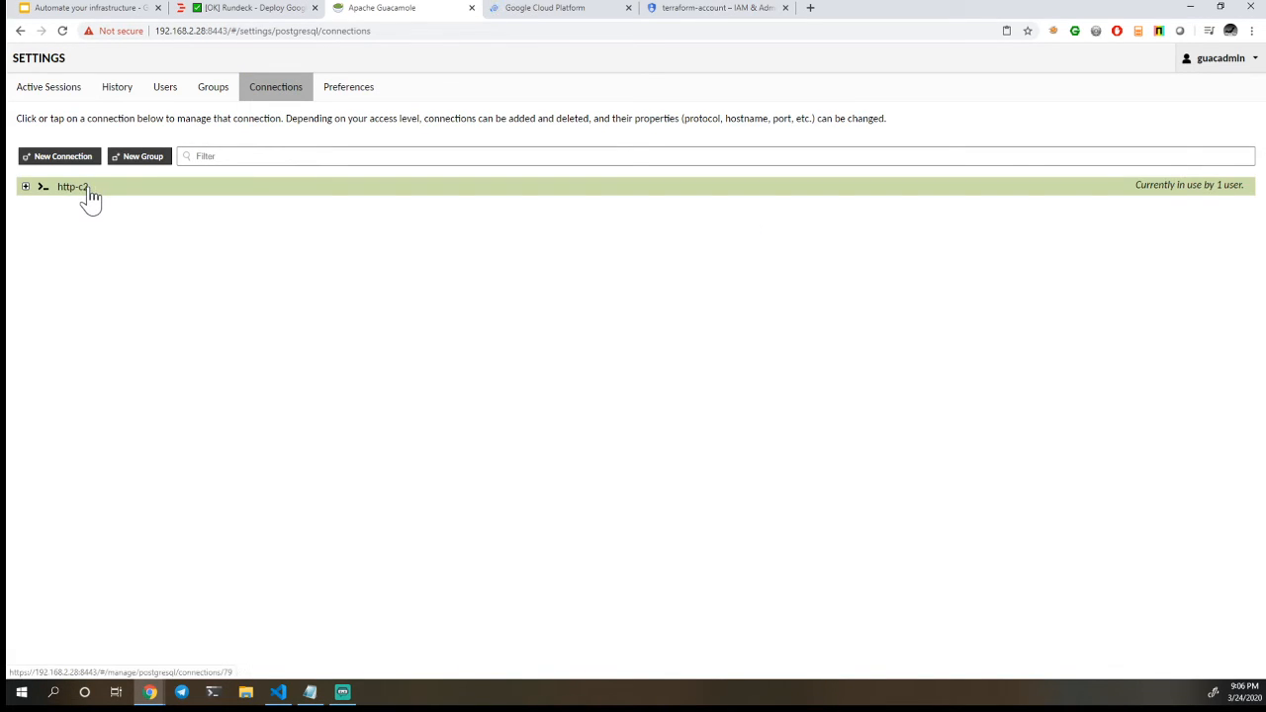
left_click(87, 188)
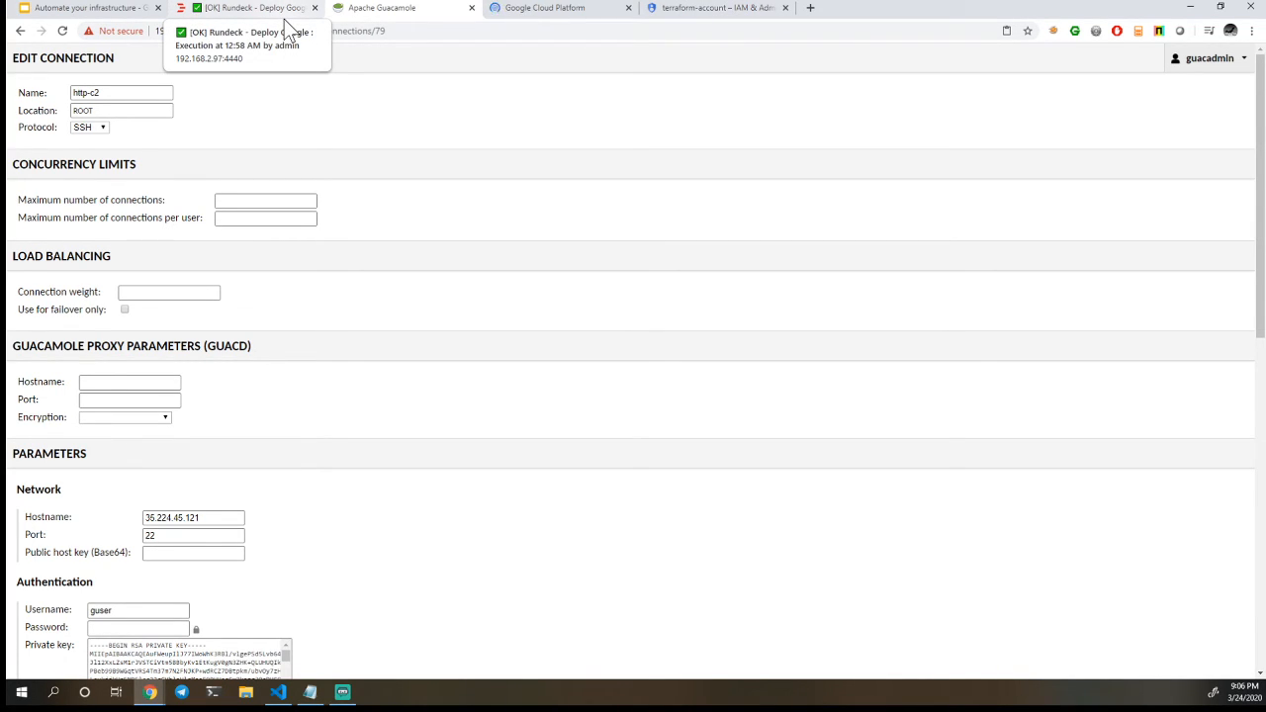
Switch to Rundeck and open the Deploy Google job's workflow definition to review its Days option and command steps
left_click(112, 12)
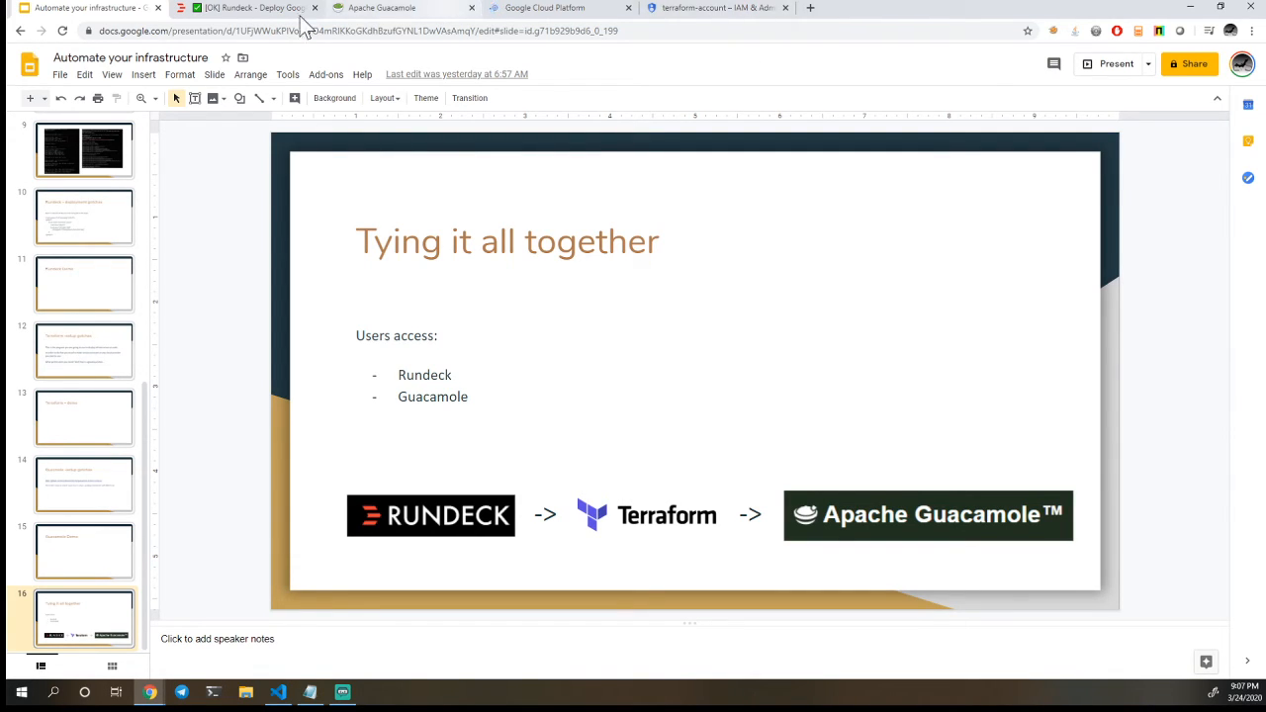
left_click(254, 9)
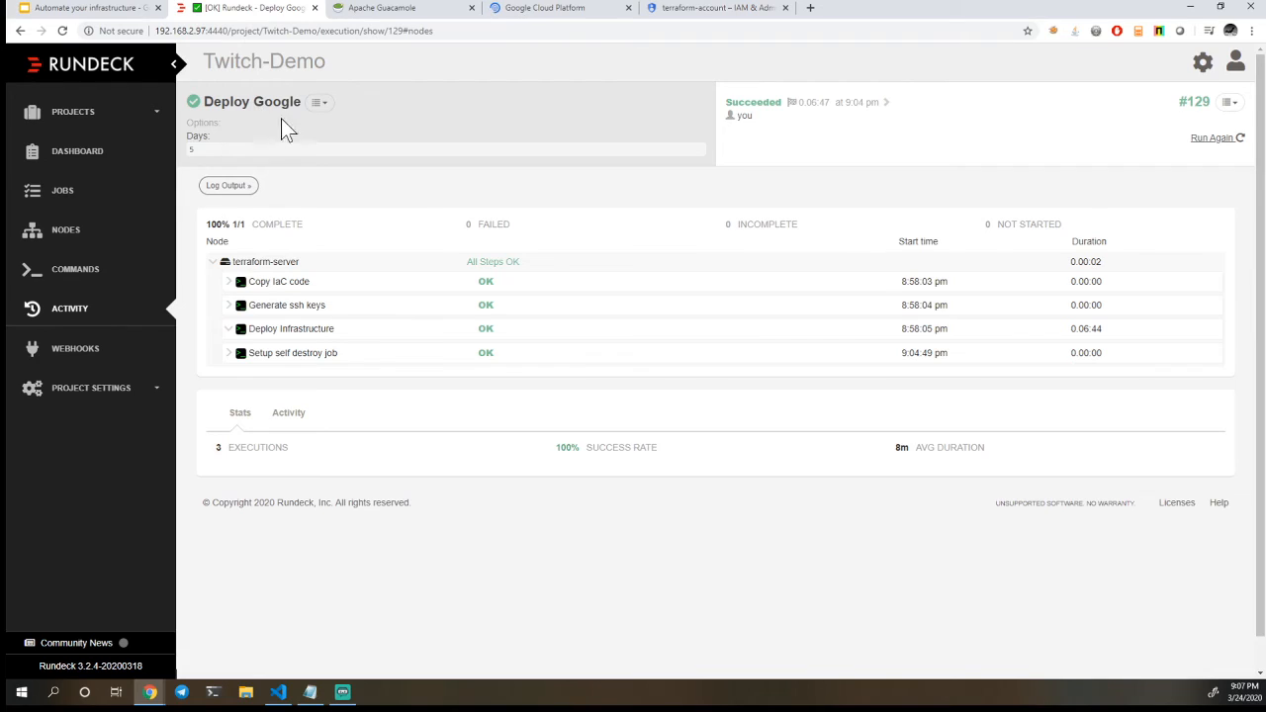
left_click(75, 195)
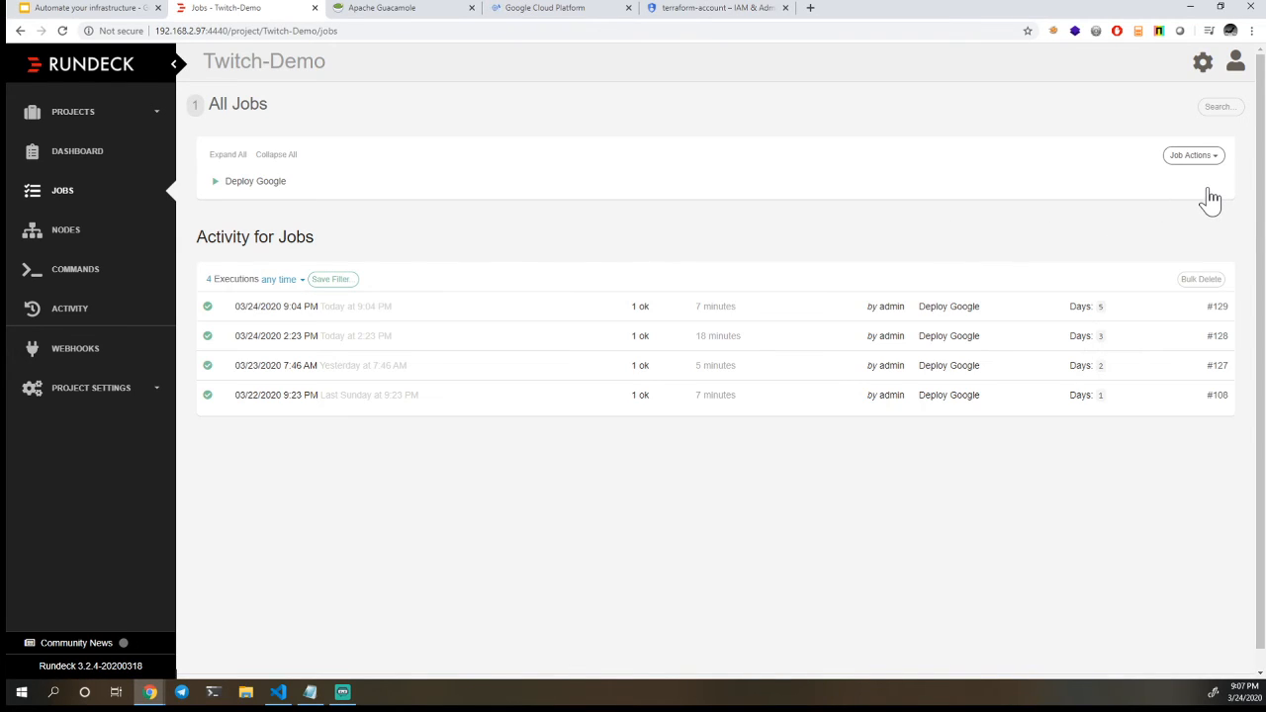
left_click(1206, 185)
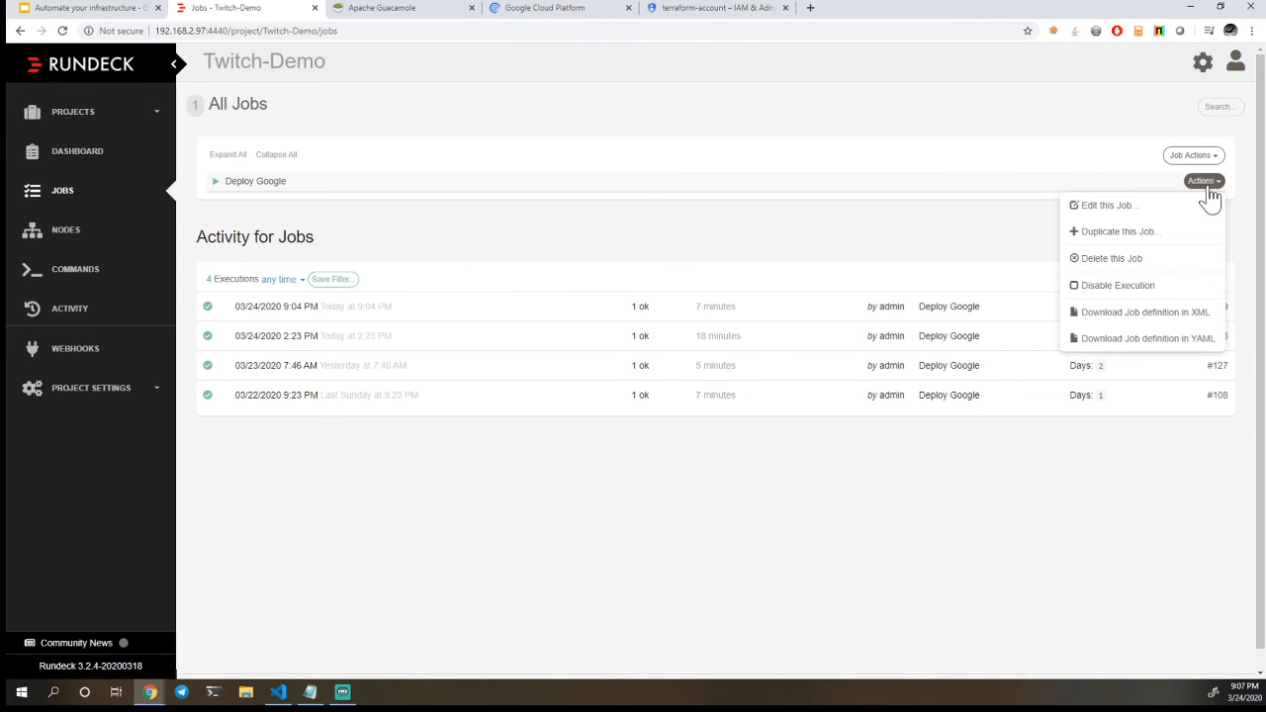
left_click(1202, 208)
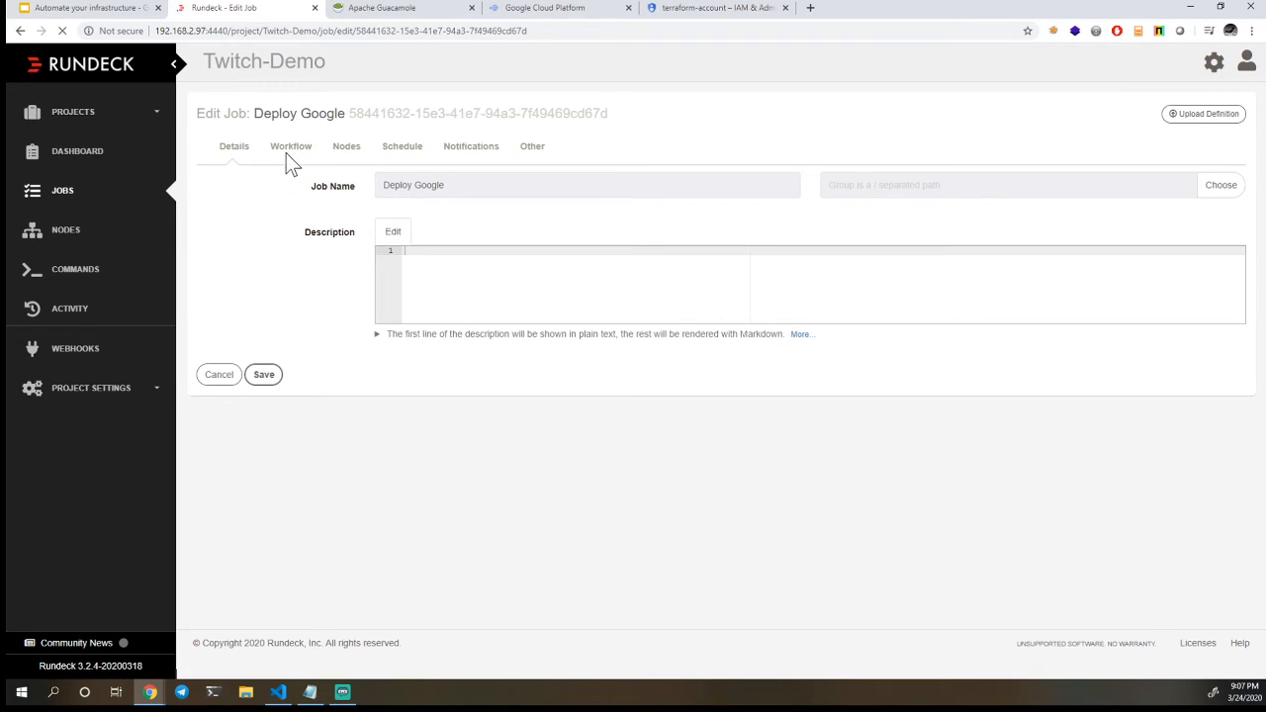
left_click(290, 154)
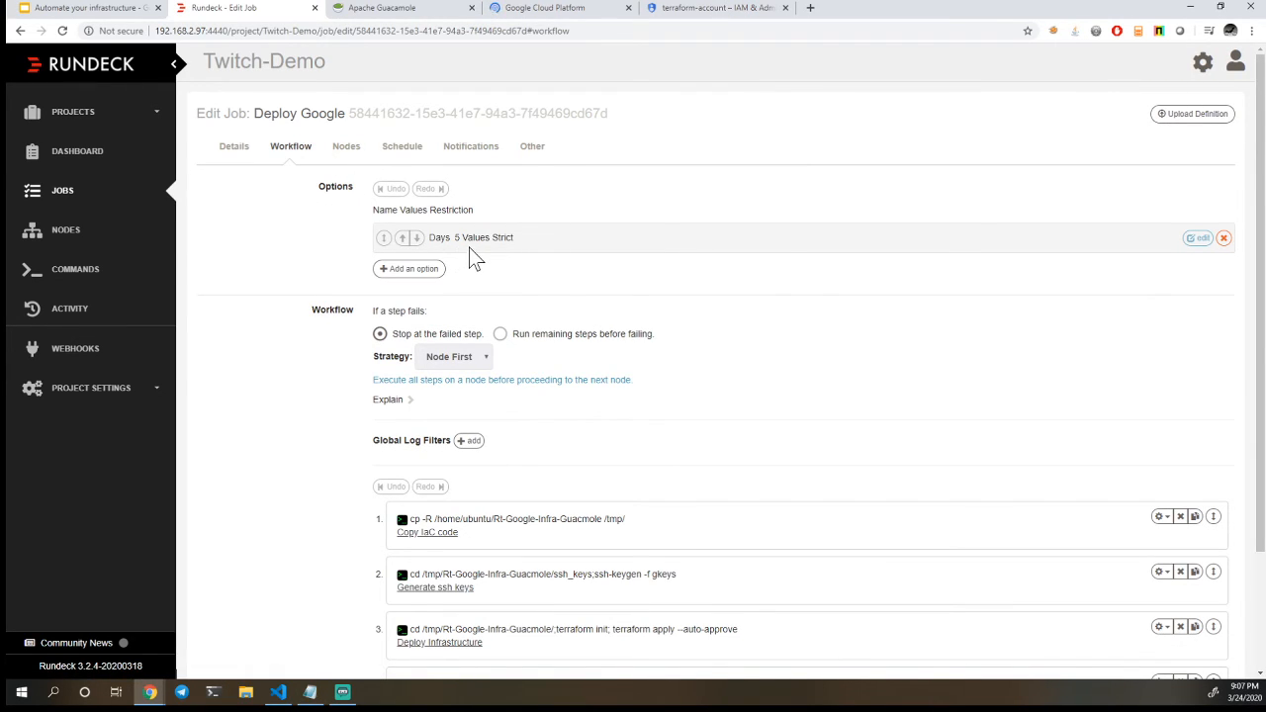
mouse_move(459, 242)
scroll(292, 461, "down", 1)
scroll(292, 461, "down", 2)
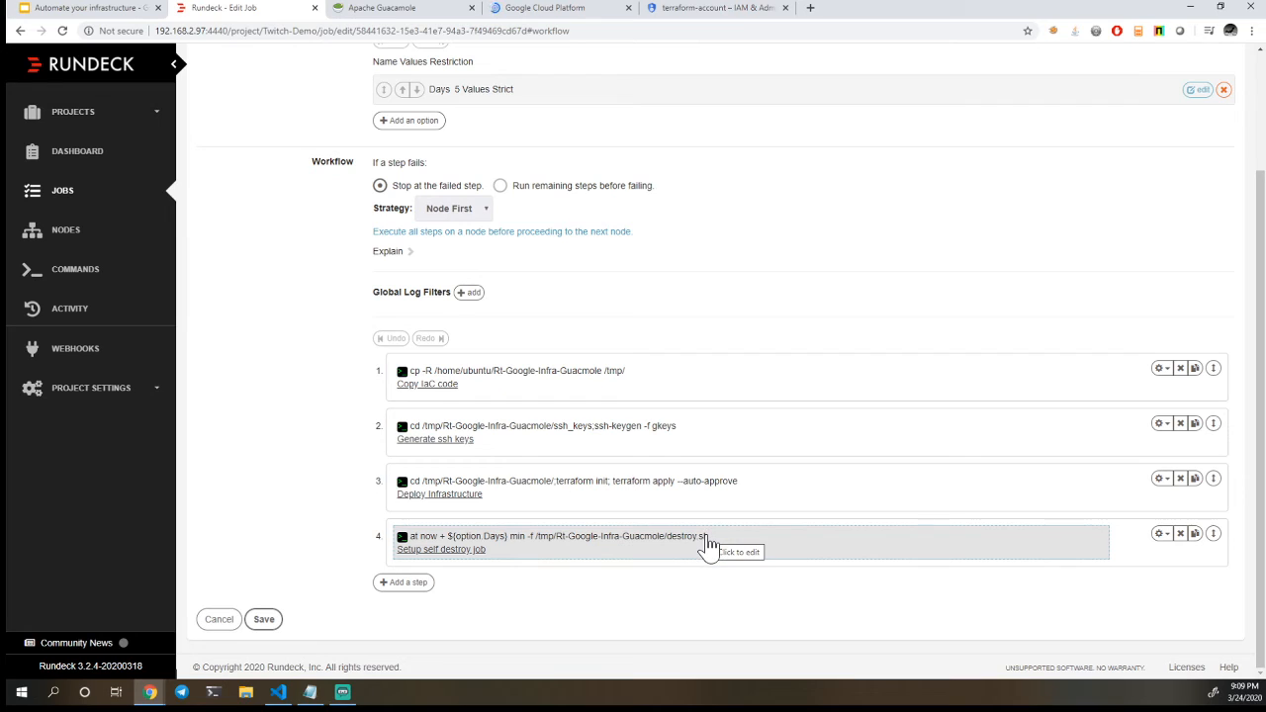
Switch to Visual Studio Code and examine the teardown commands in destroy.sh
left_click(286, 699)
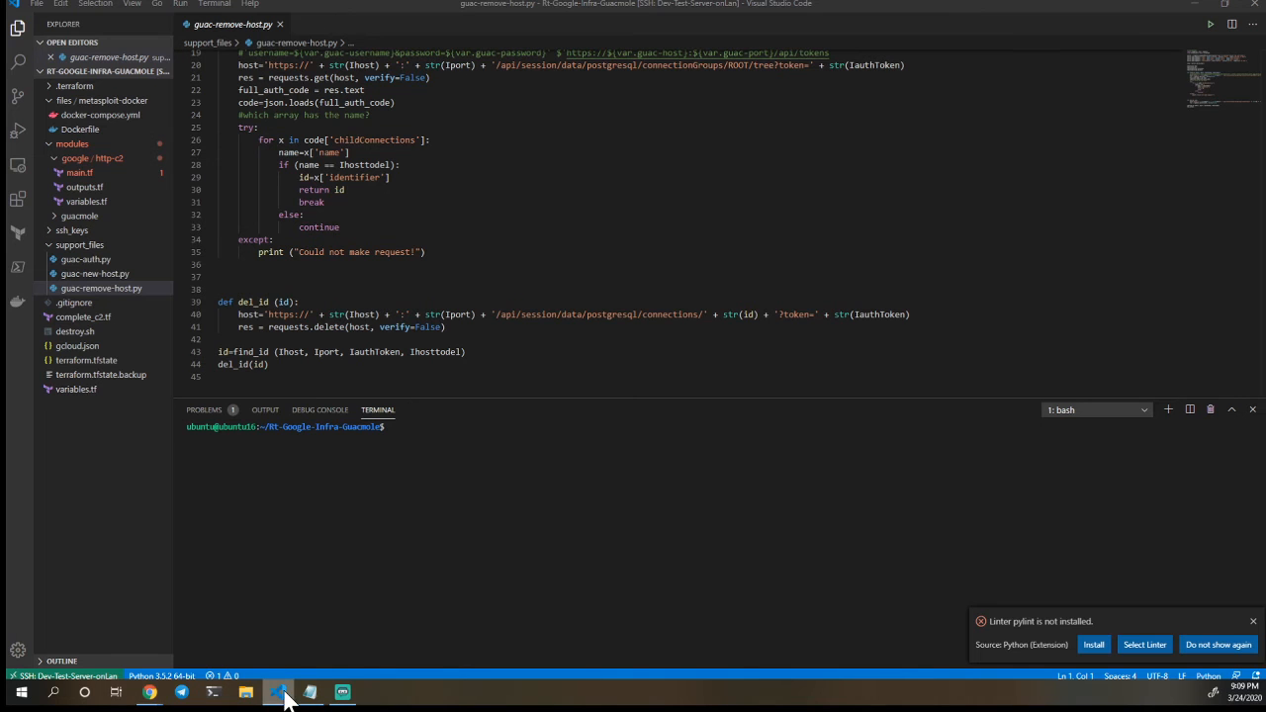
left_click(116, 338)
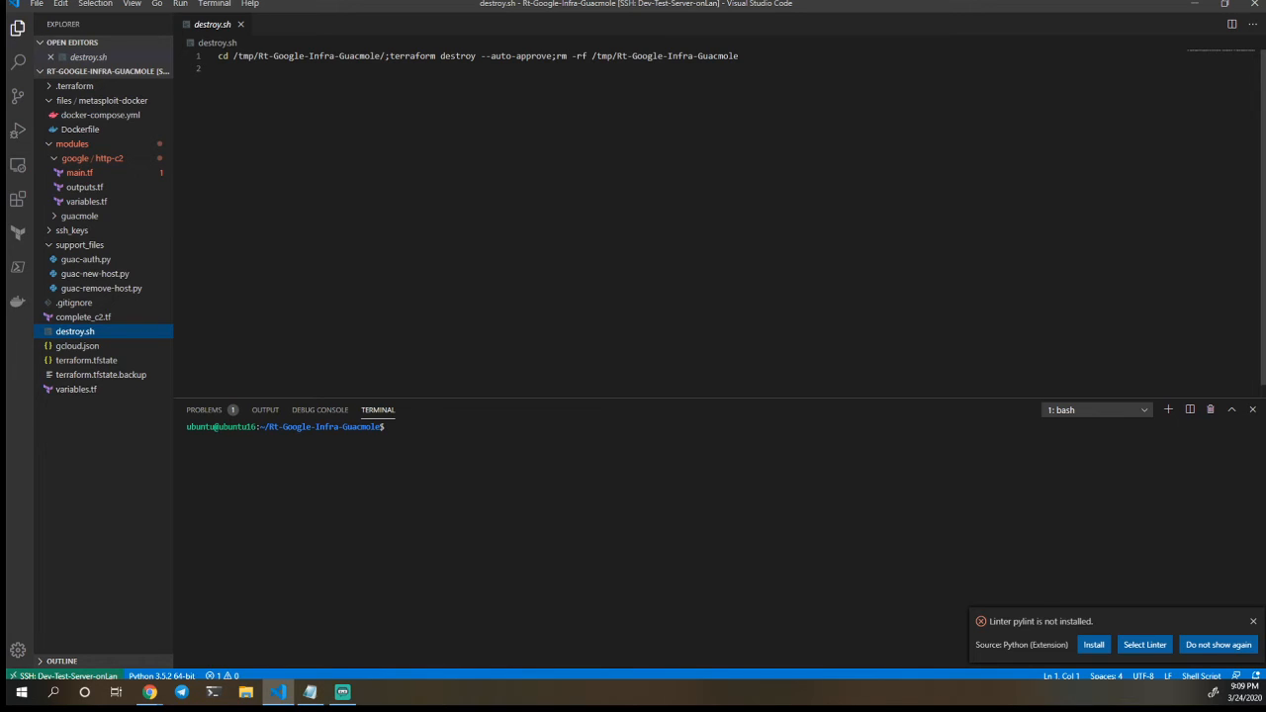
left_click(1195, 2)
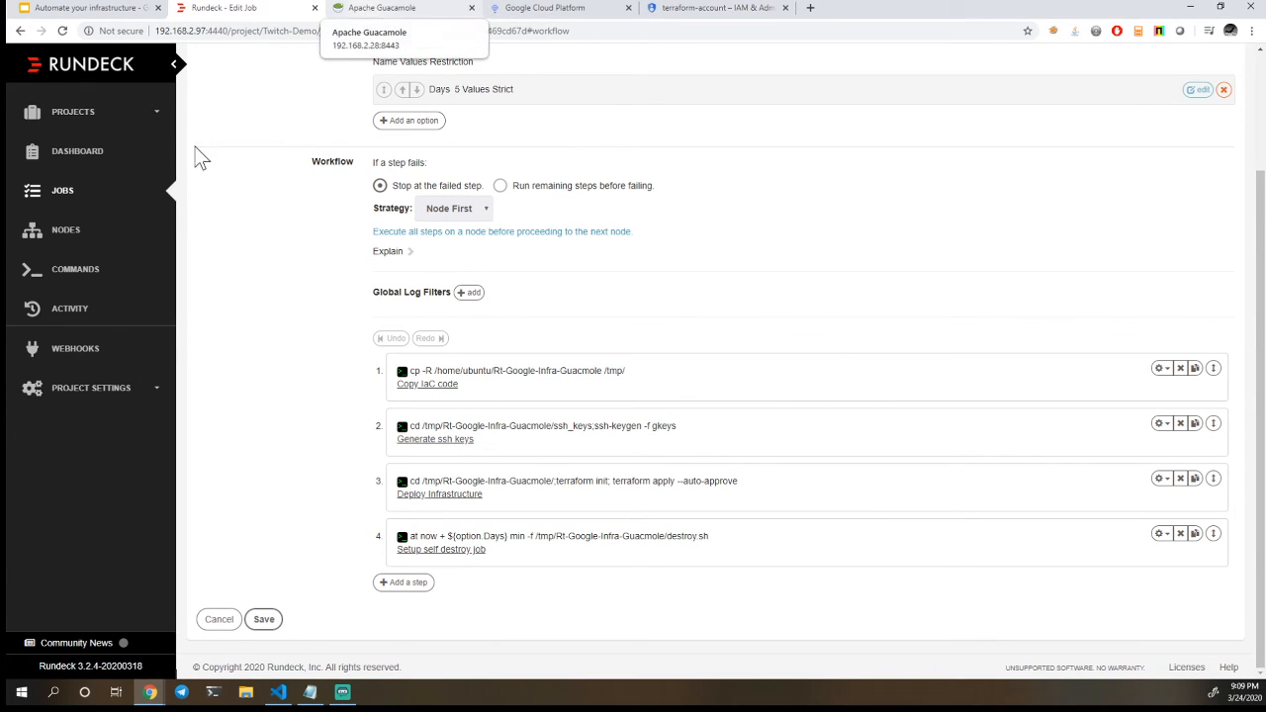
Switch to Guacamole and leave the http-c2 connection settings for the home page's connection overview
left_click(371, 14)
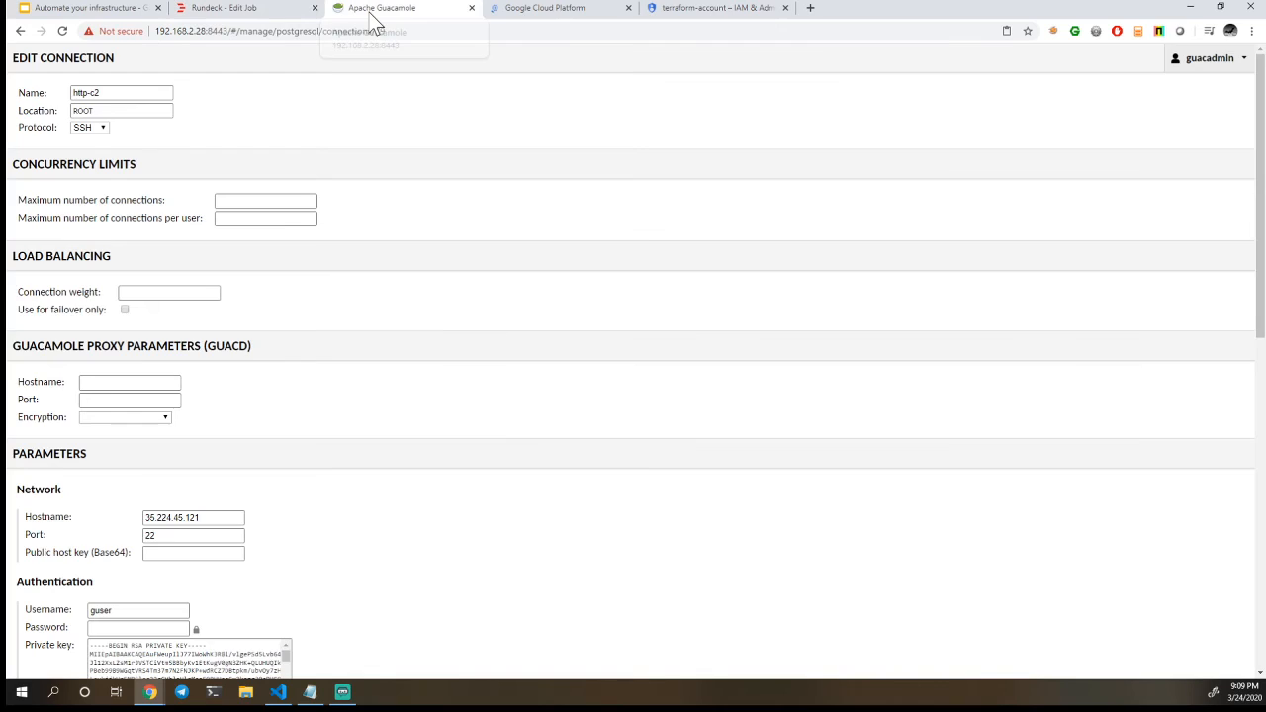
left_click(18, 31)
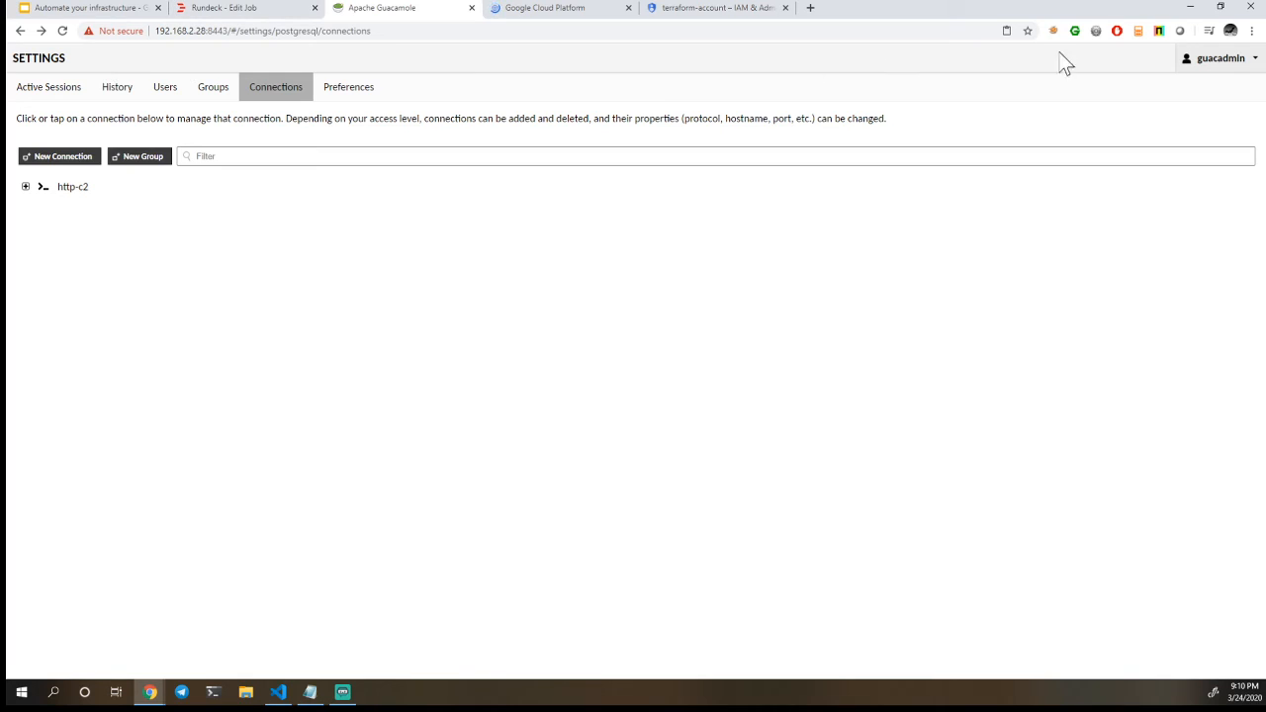
left_click(1231, 62)
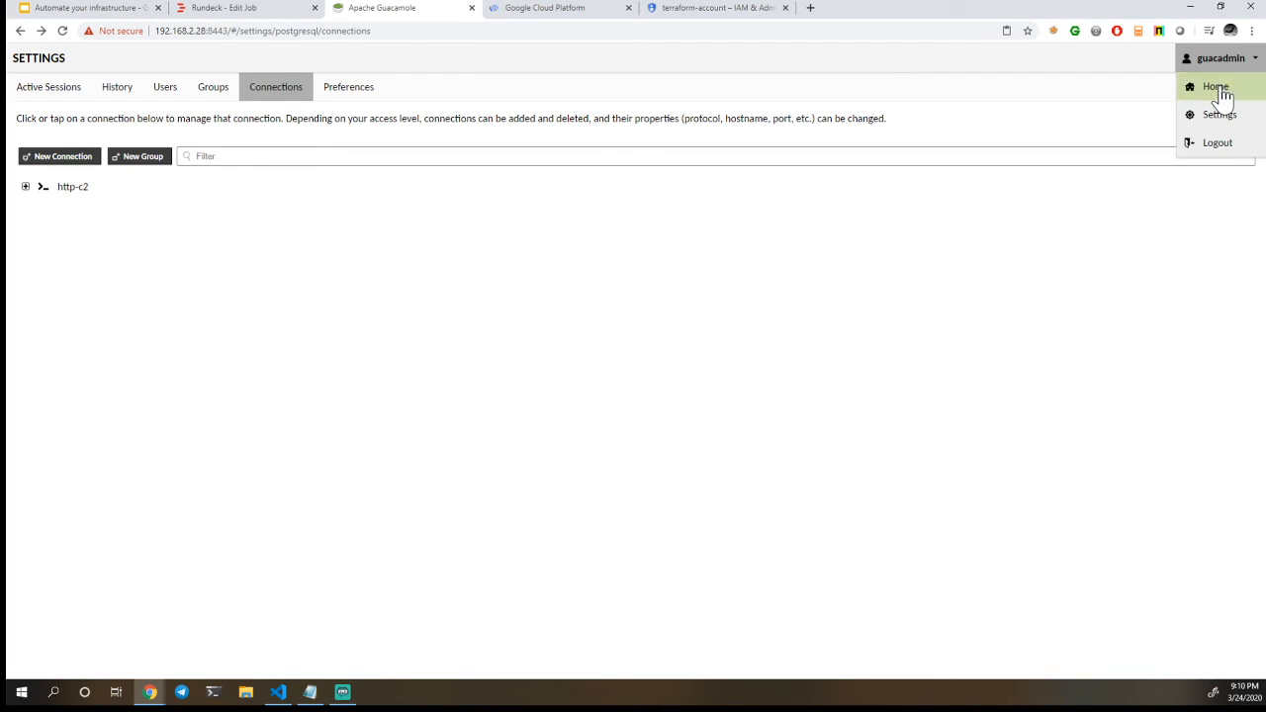
left_click(1219, 89)
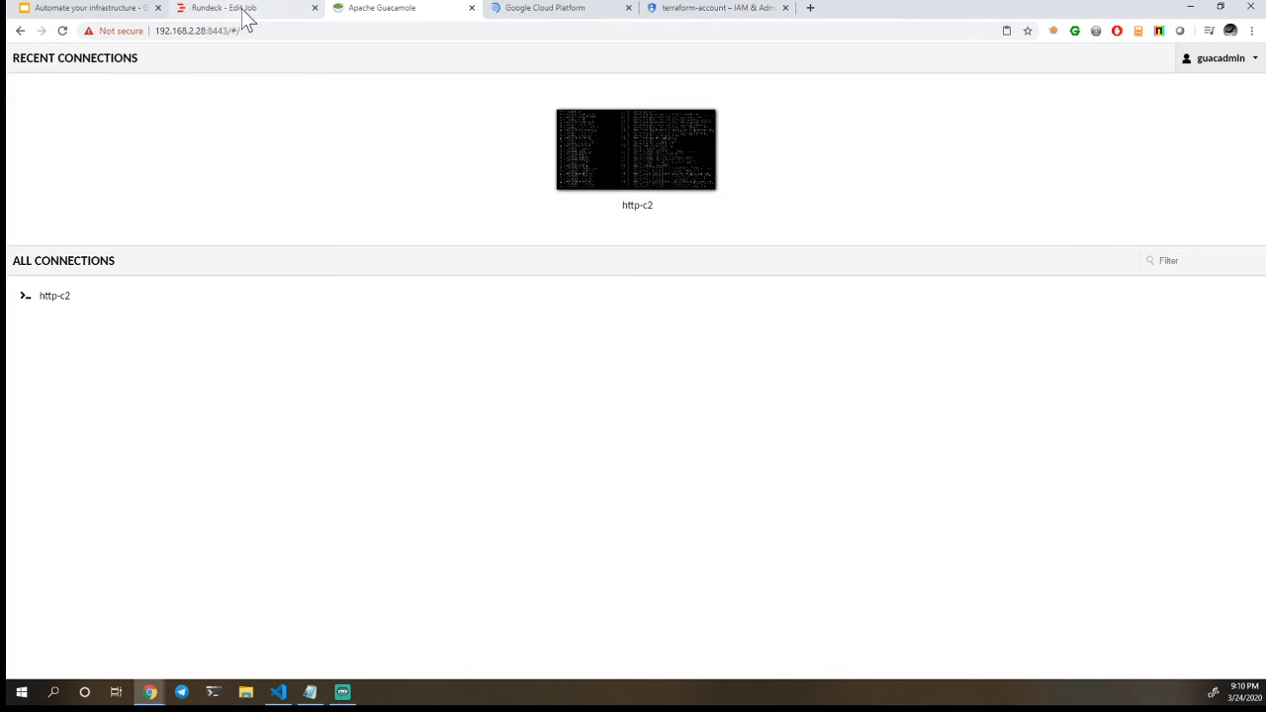
Switch to Rundeck, leave the Deploy Google job editor without saving and return to the project's job list
left_click(244, 12)
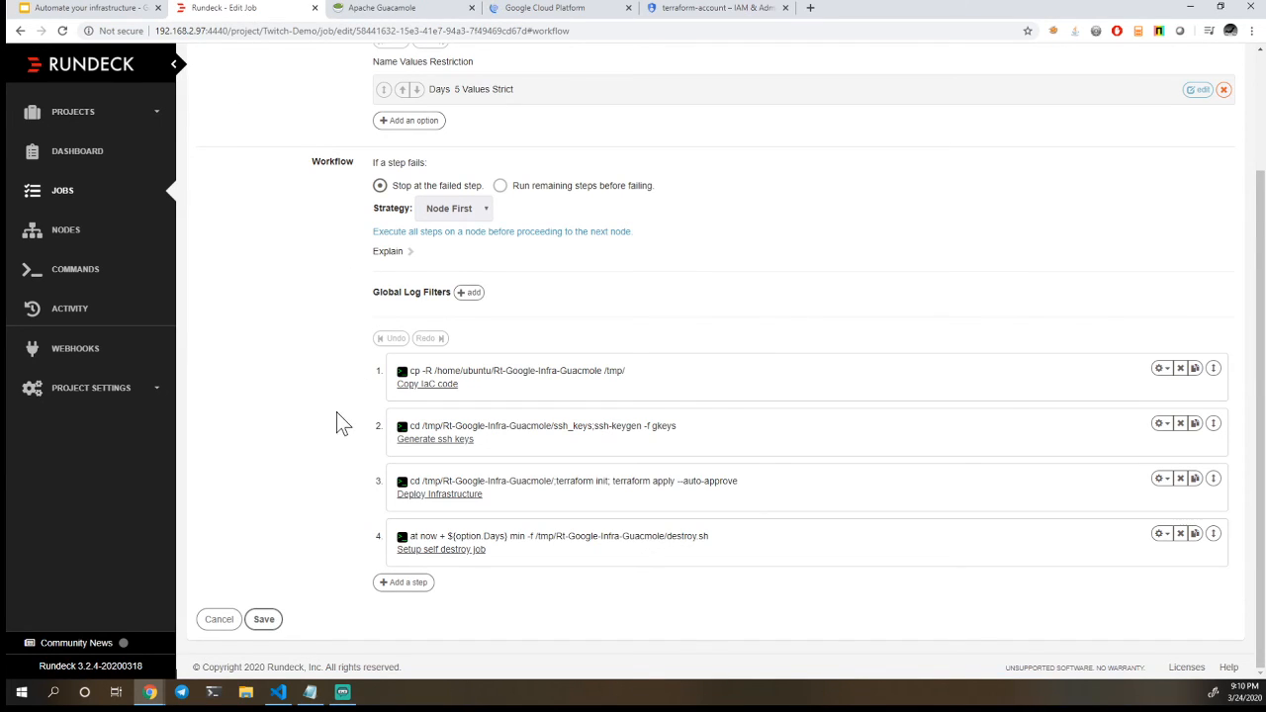
left_click(219, 620)
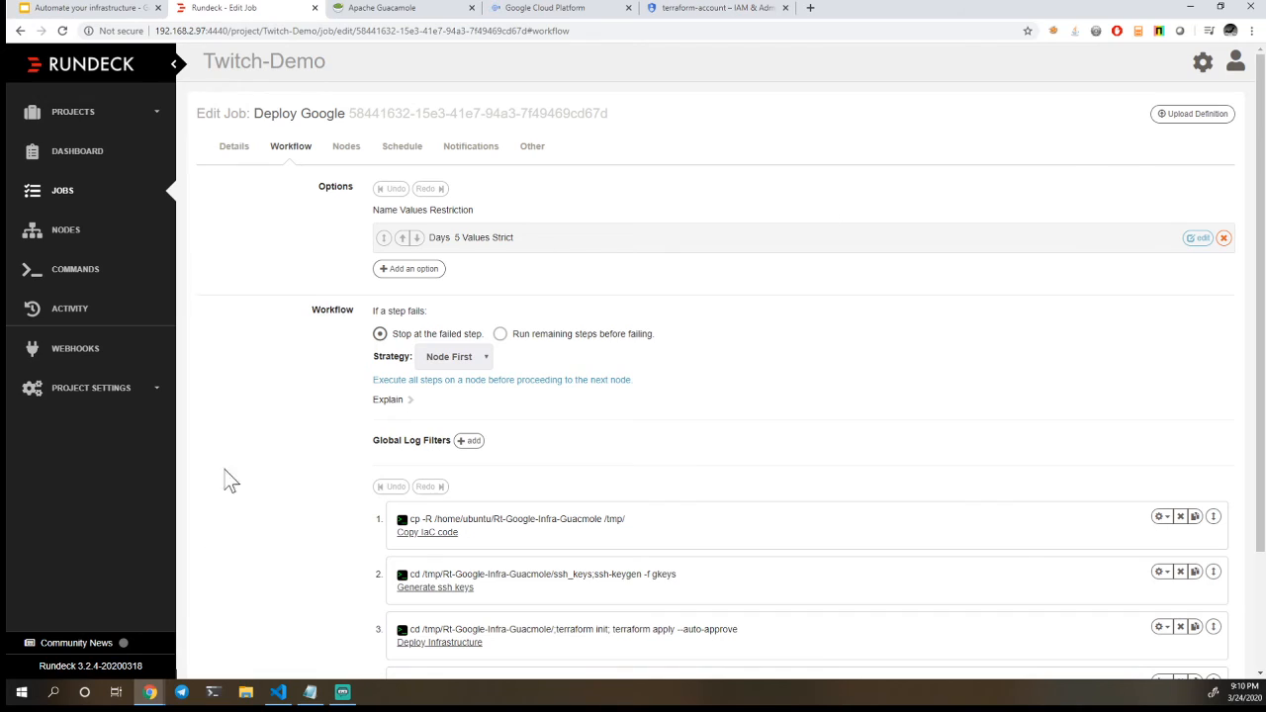
left_click(65, 198)
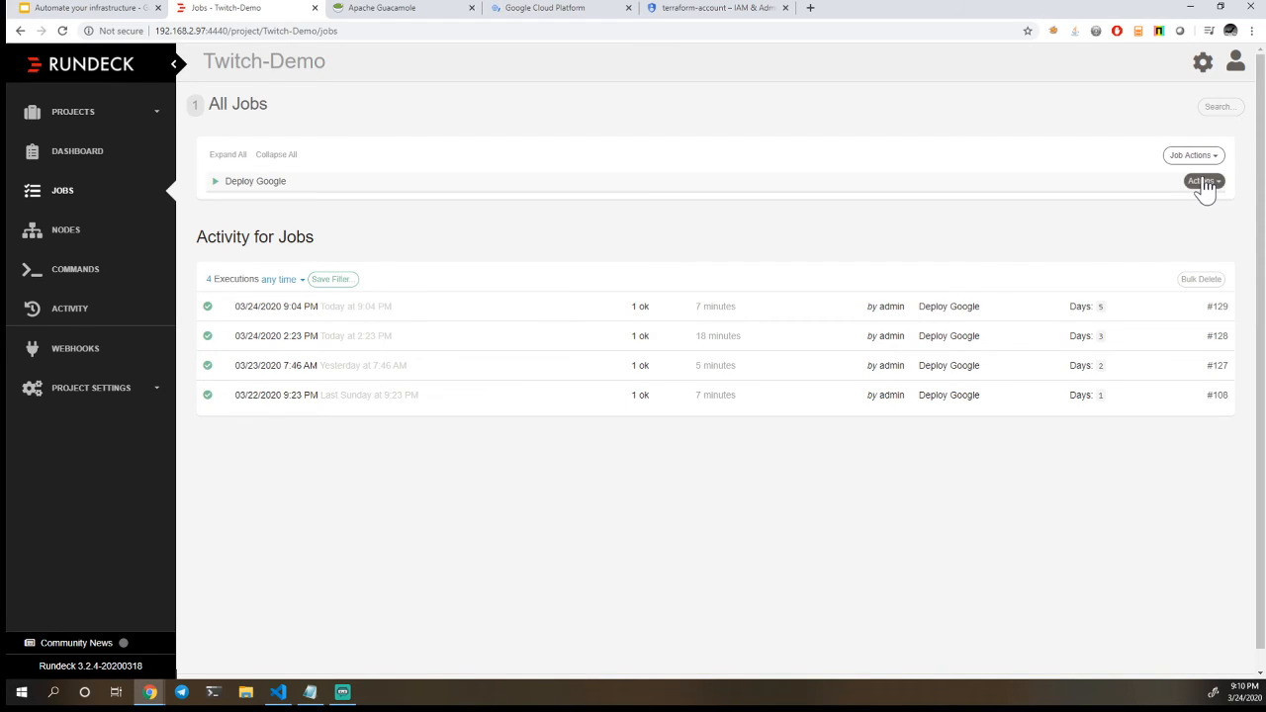
left_click(1203, 183)
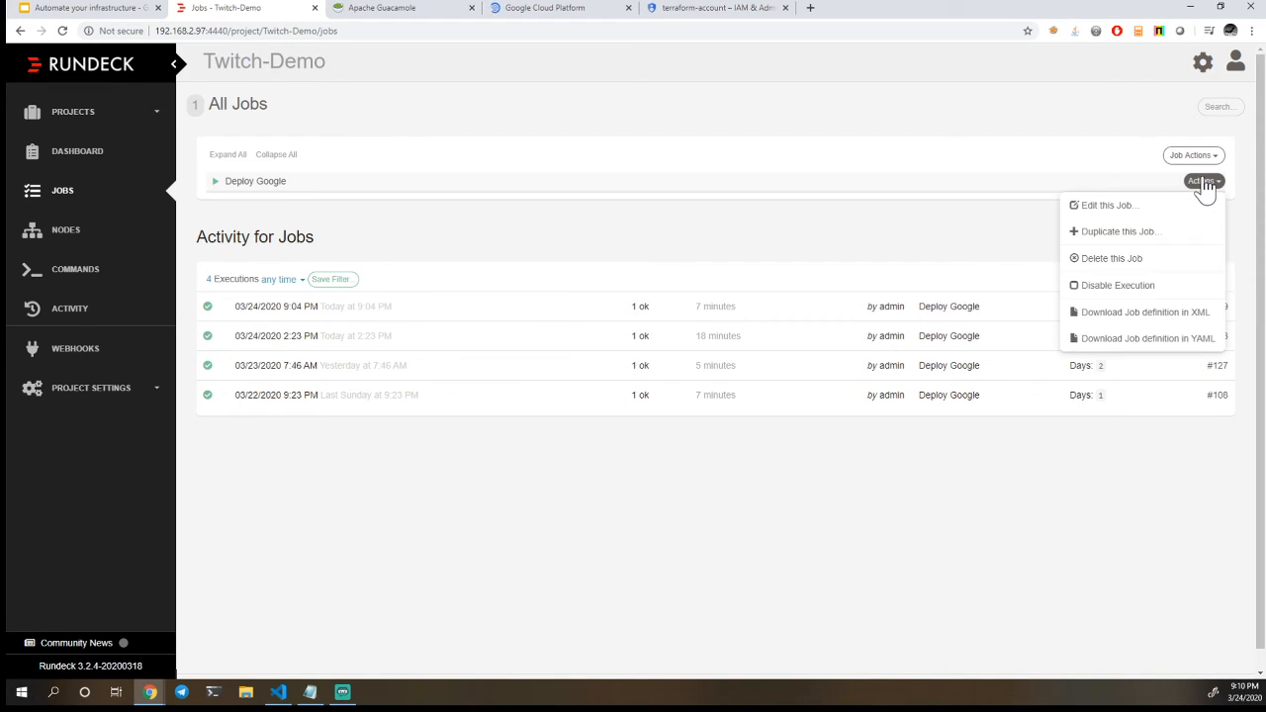
left_click(1163, 318)
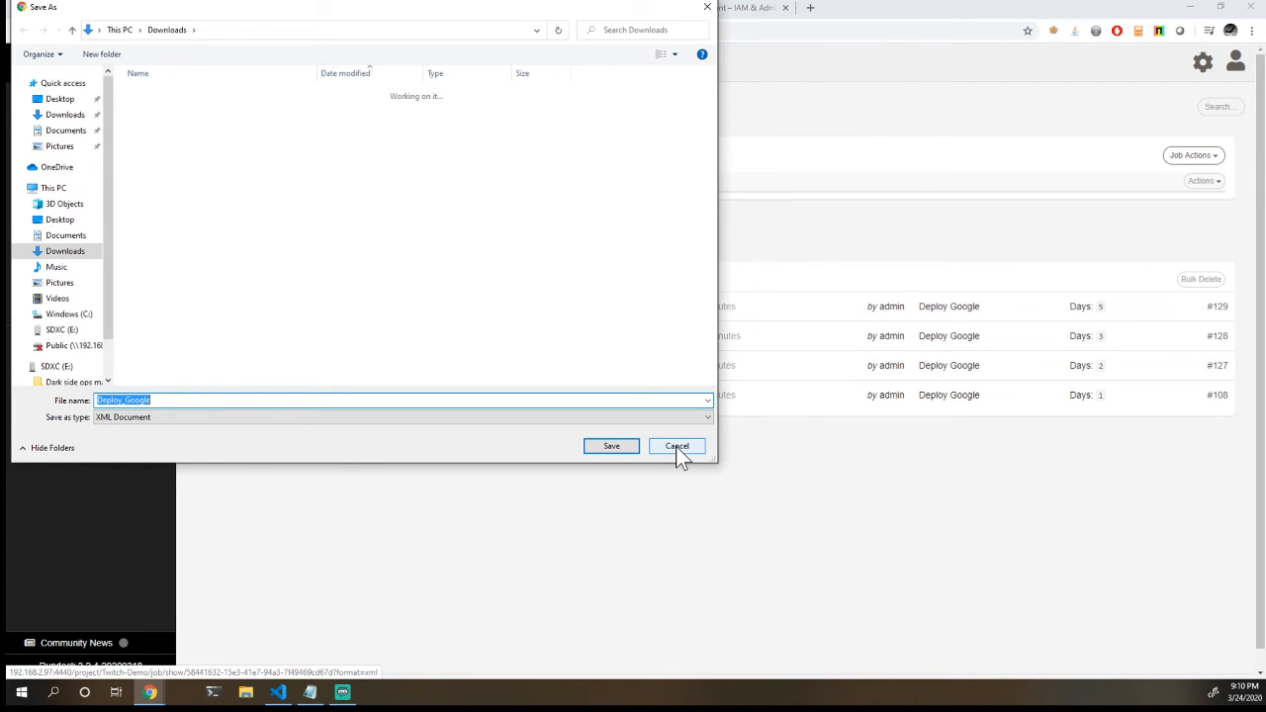
left_click(676, 446)
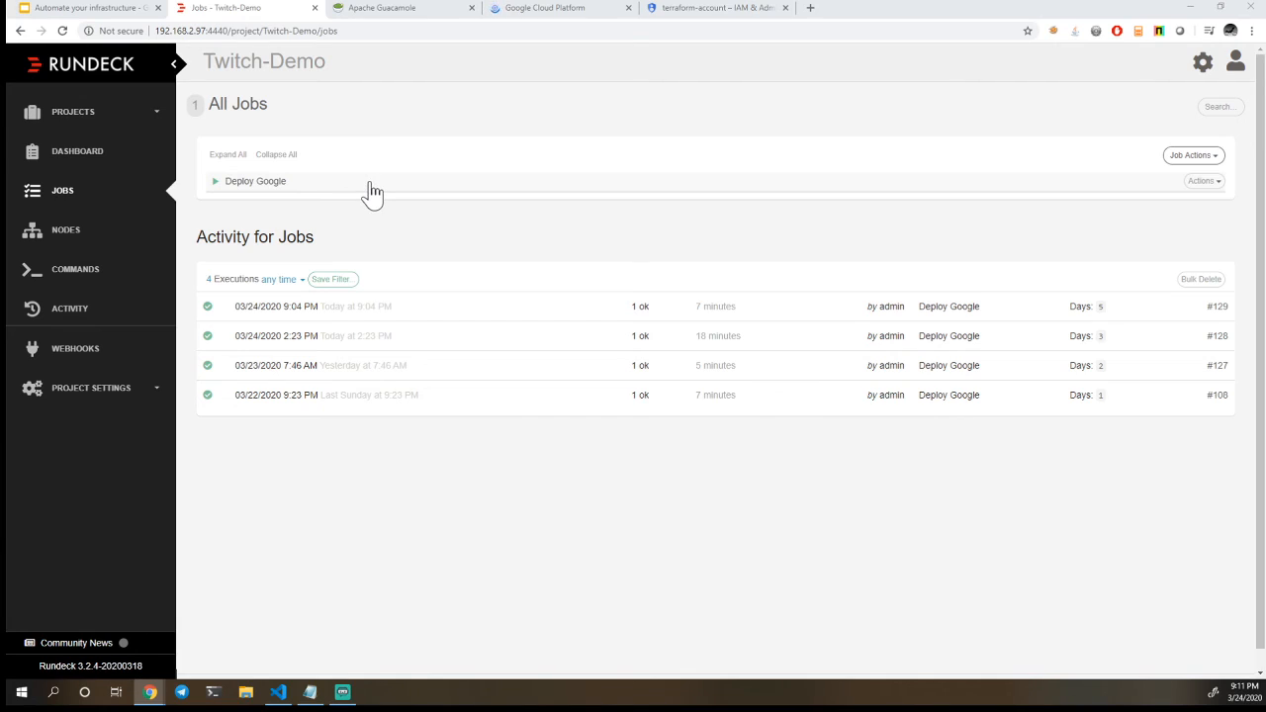
Switch to Guacamole and reload the home page to check whether the http-c2 connection is still listed
left_click(380, 15)
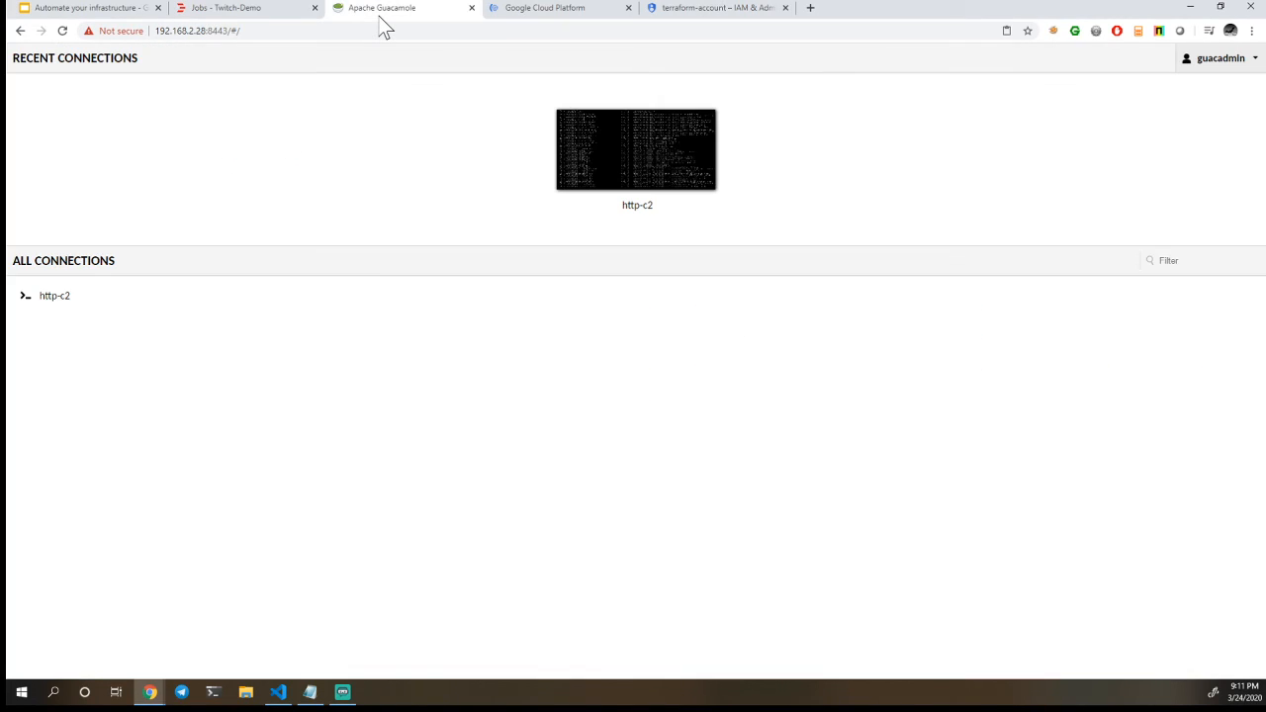
left_click(63, 32)
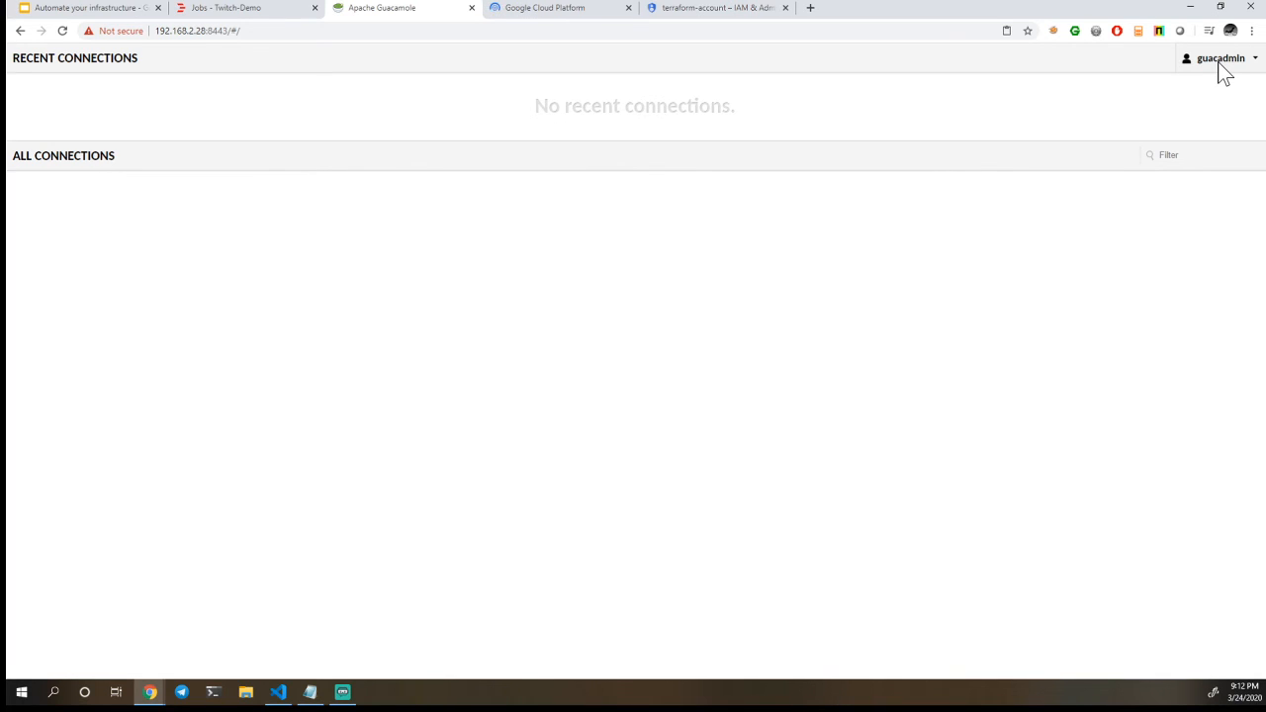
Open a blank new-user form in the Guacamole settings and review its profile, account restriction, permission and connection options
left_click(1220, 67)
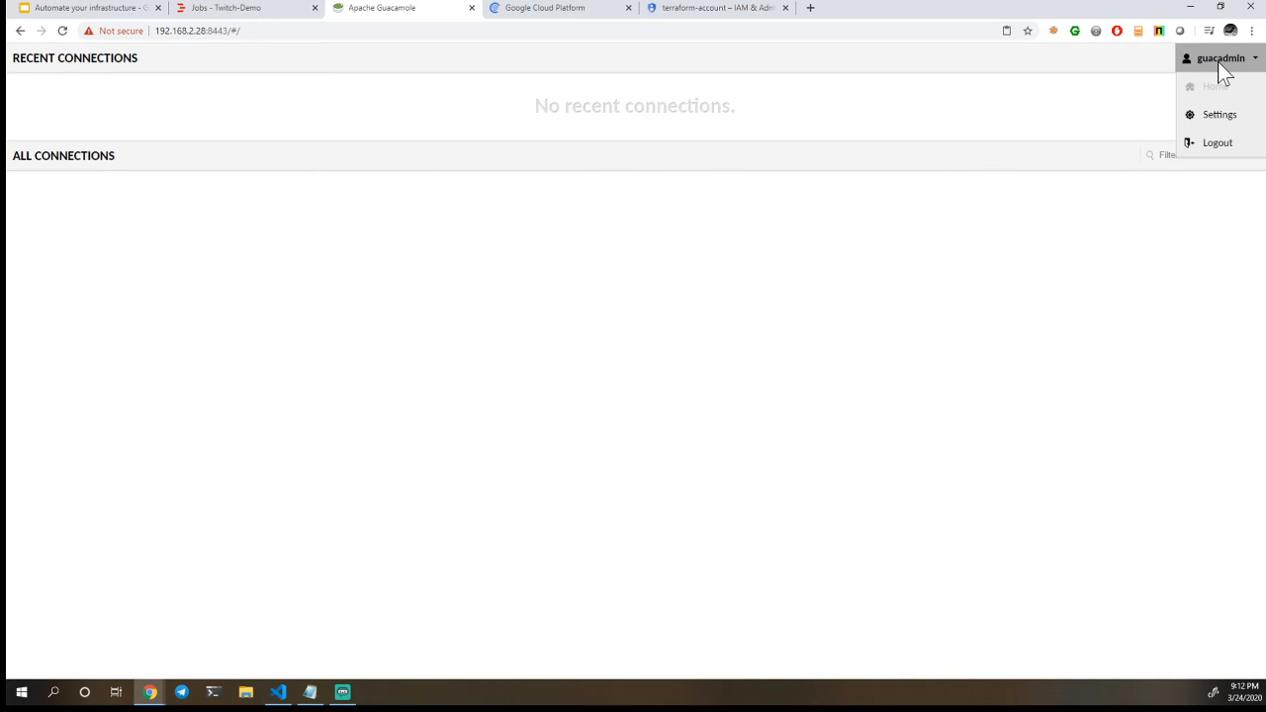
left_click(1216, 116)
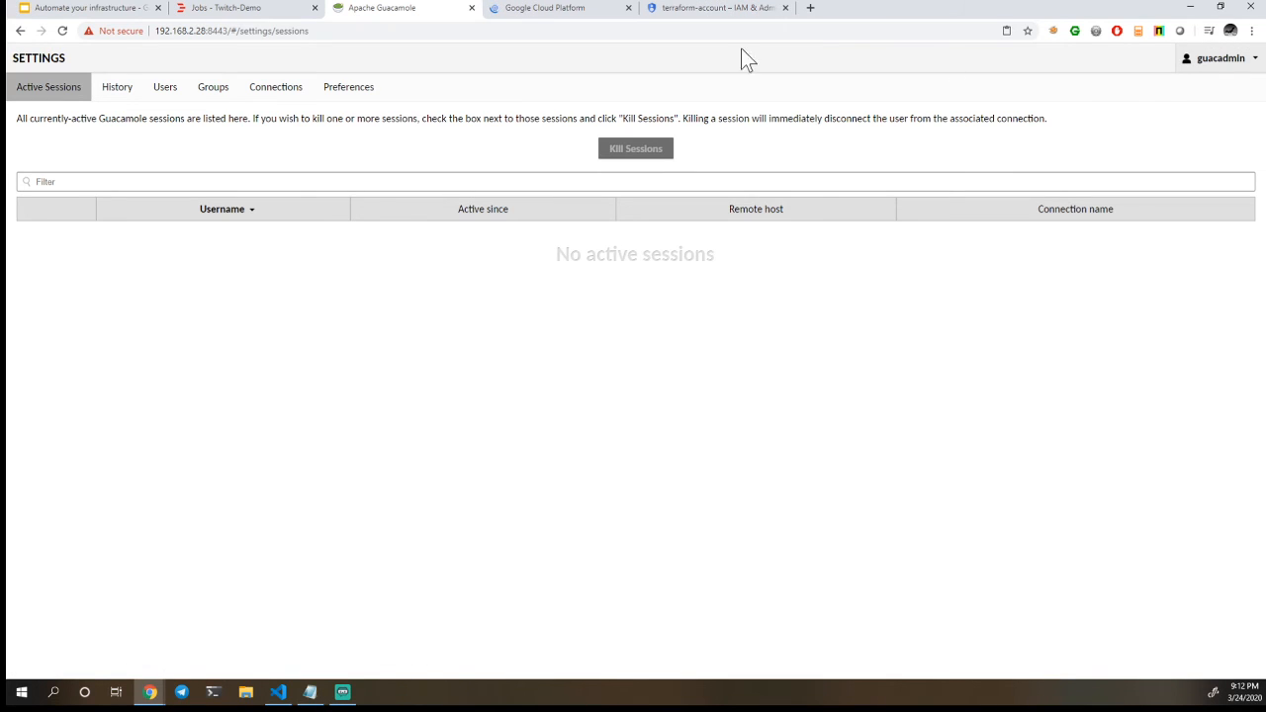
left_click(182, 99)
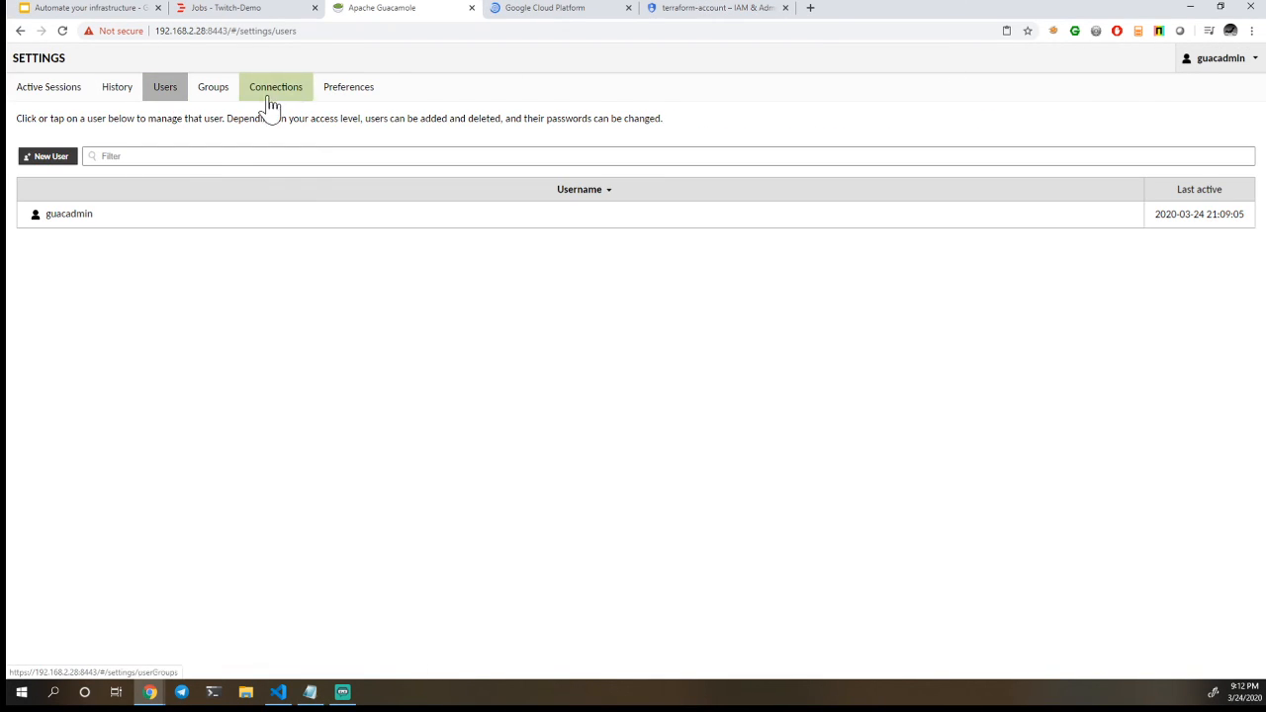
left_click(42, 160)
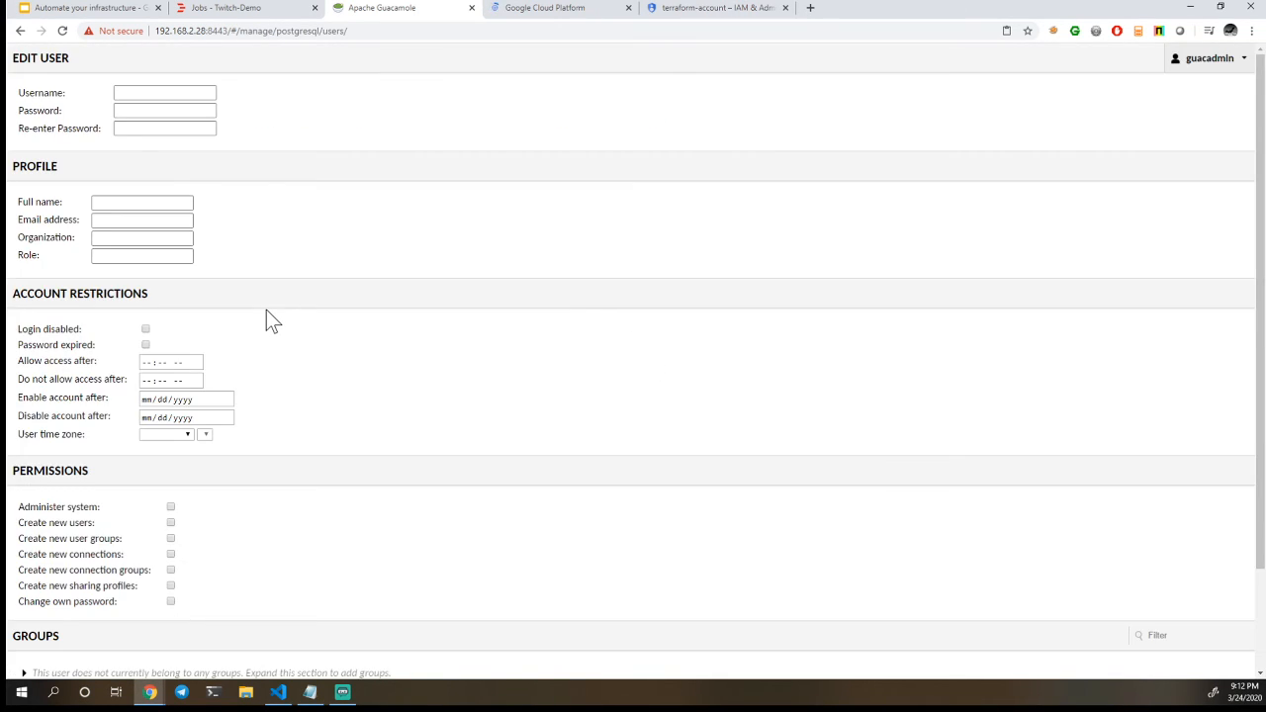
scroll(266, 309, "down", 3)
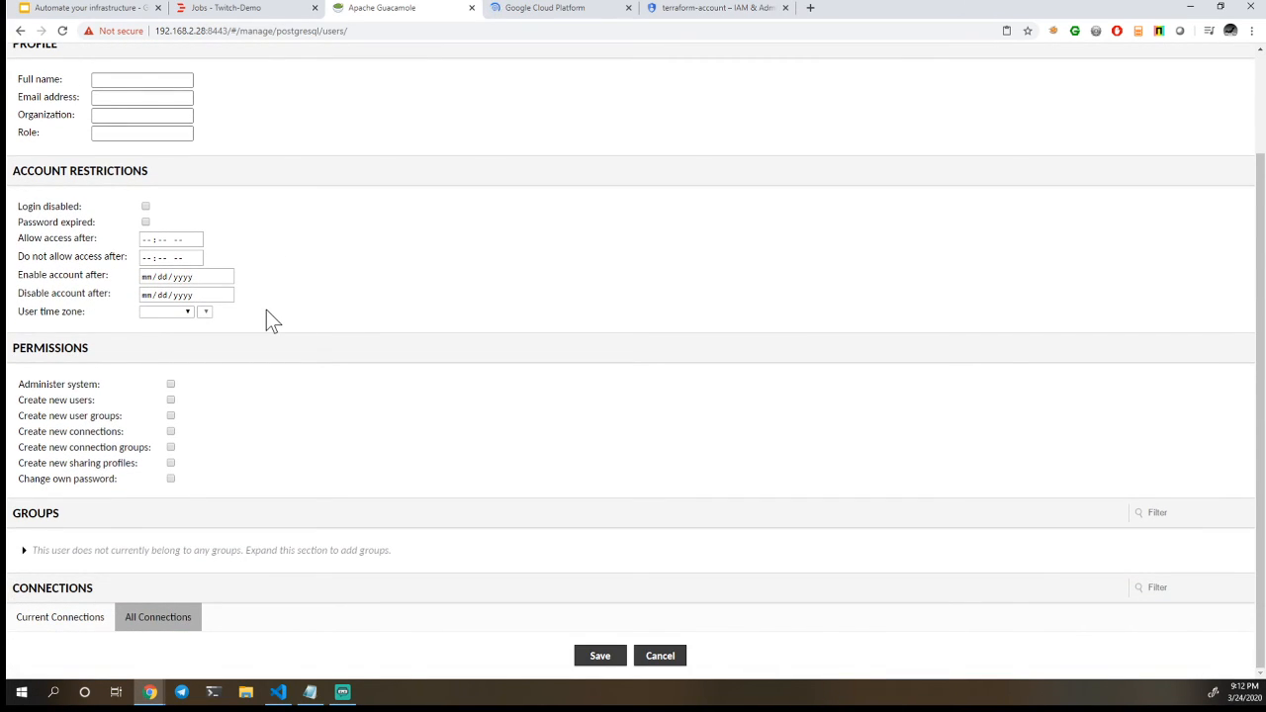
scroll(266, 312, "up", 3)
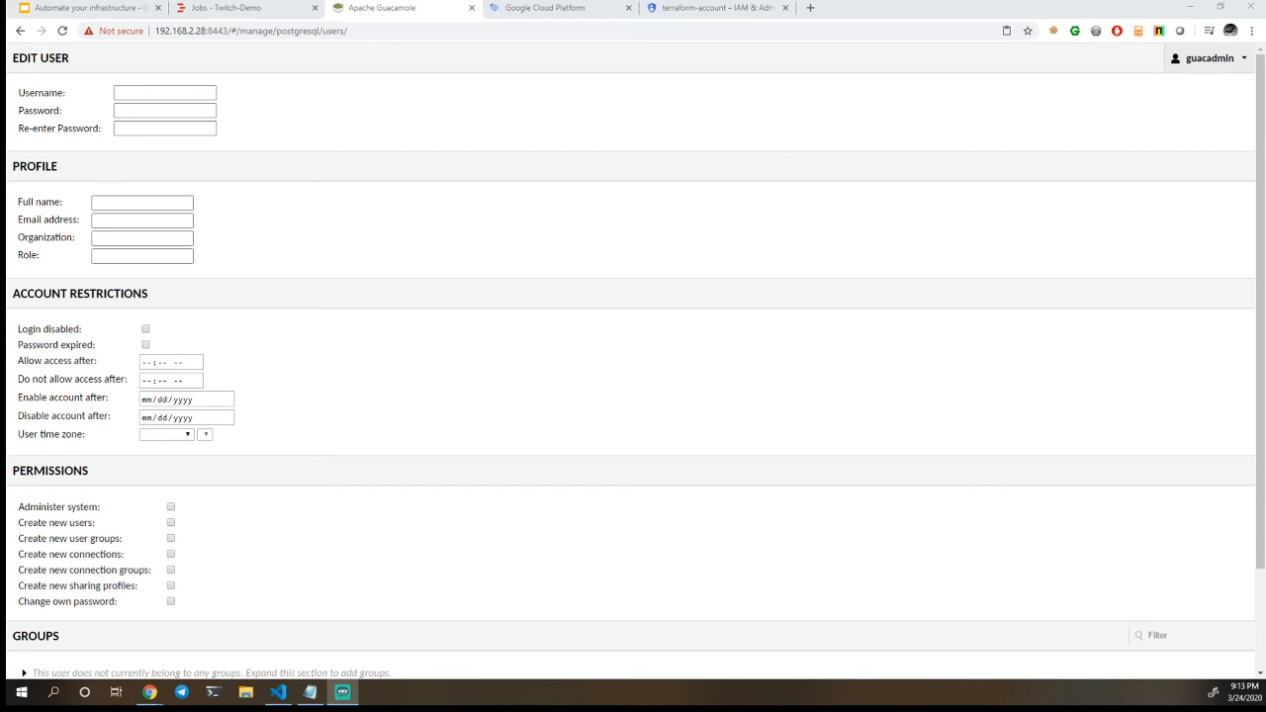
left_click(260, 9)
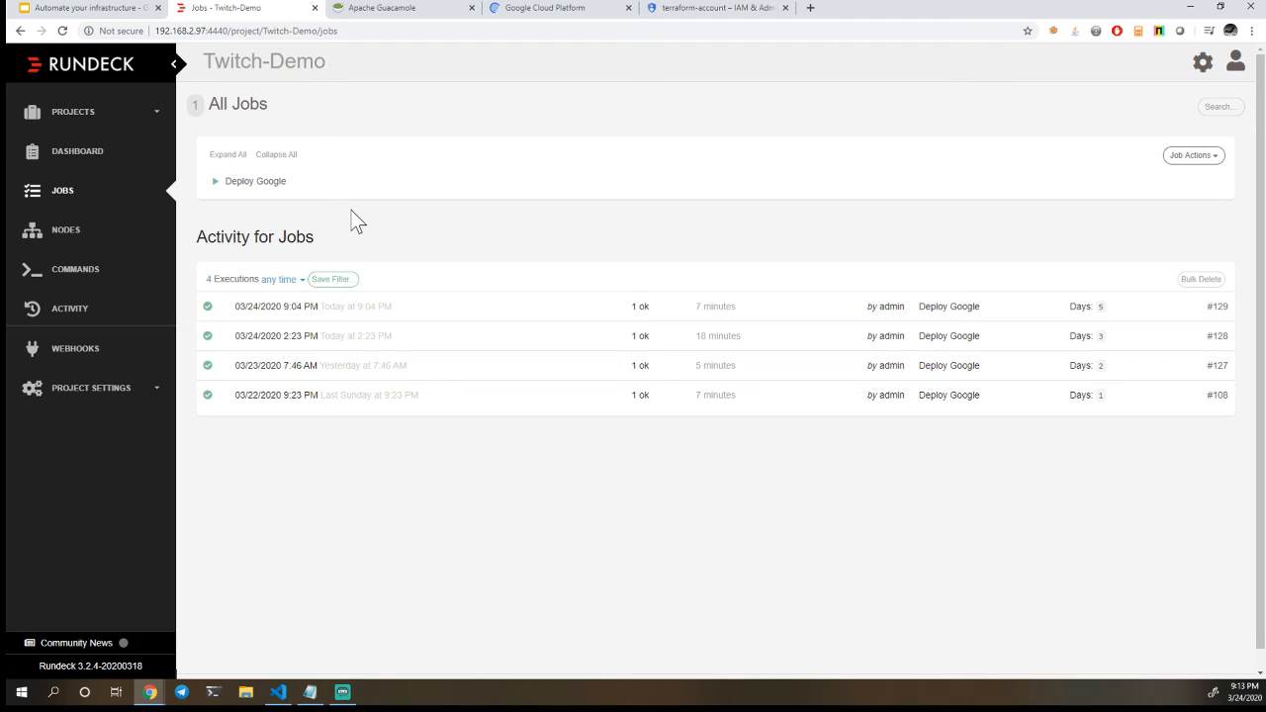
left_click(279, 692)
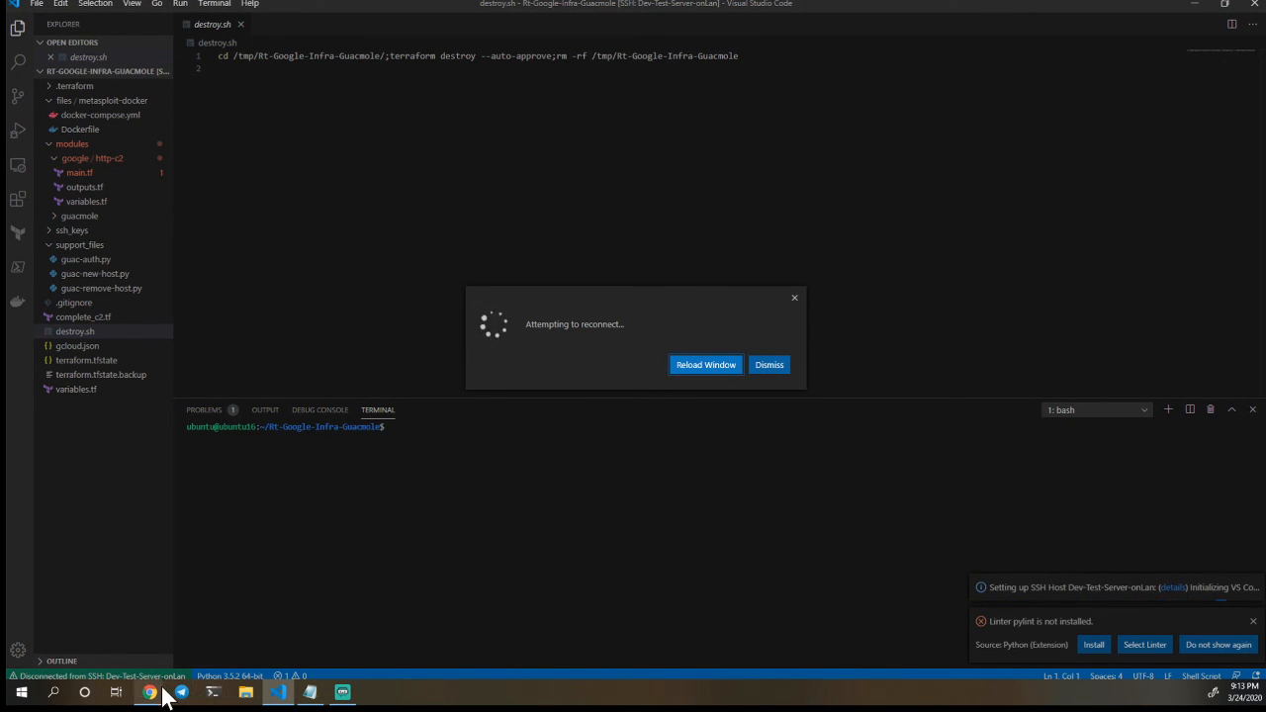
mouse_move(154, 692)
left_click(203, 660)
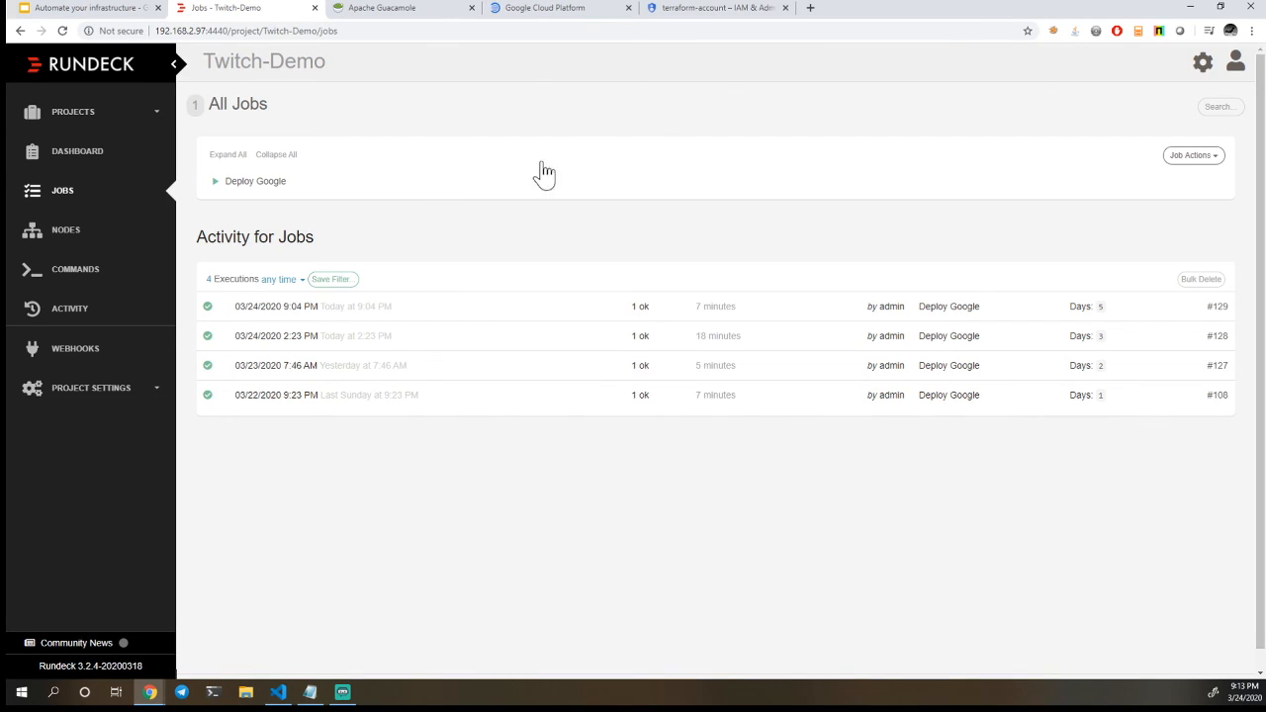
Switch to the Google Cloud console, review the terraform-account role's assigned permissions, and open the project's service accounts
left_click(682, 12)
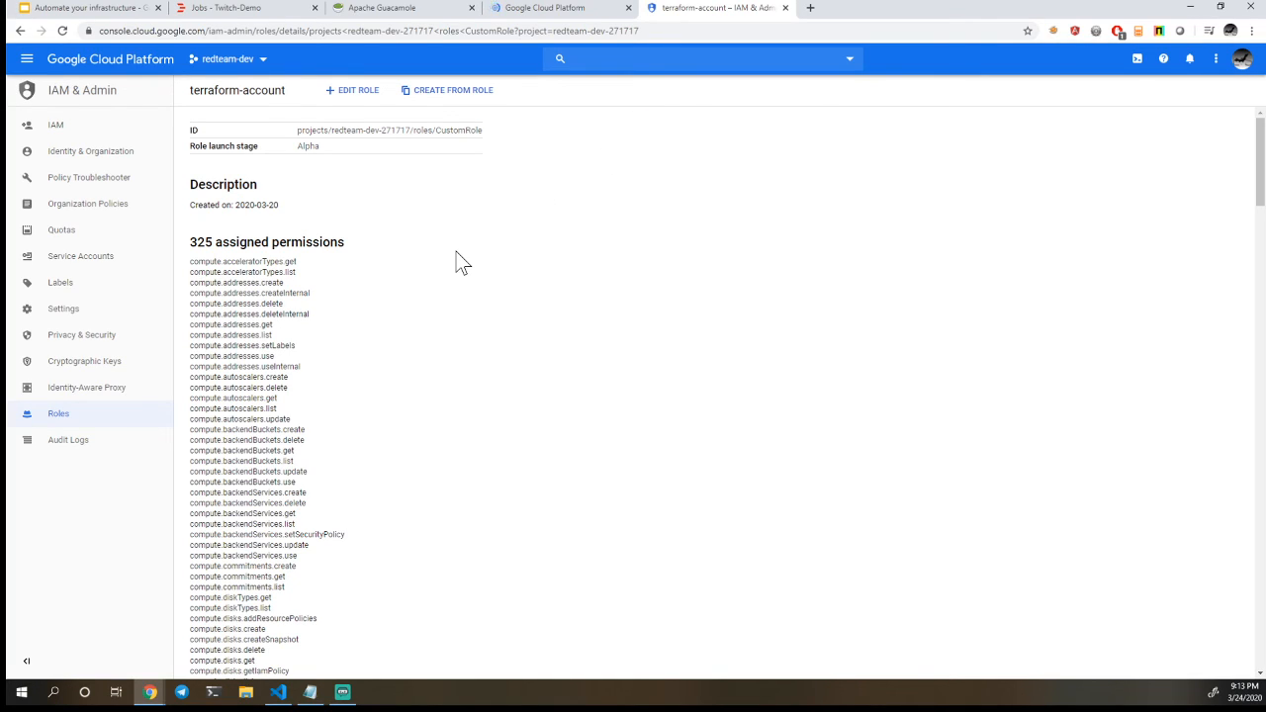
scroll(456, 252, "down", 1)
scroll(455, 252, "up", 1)
left_click(74, 261)
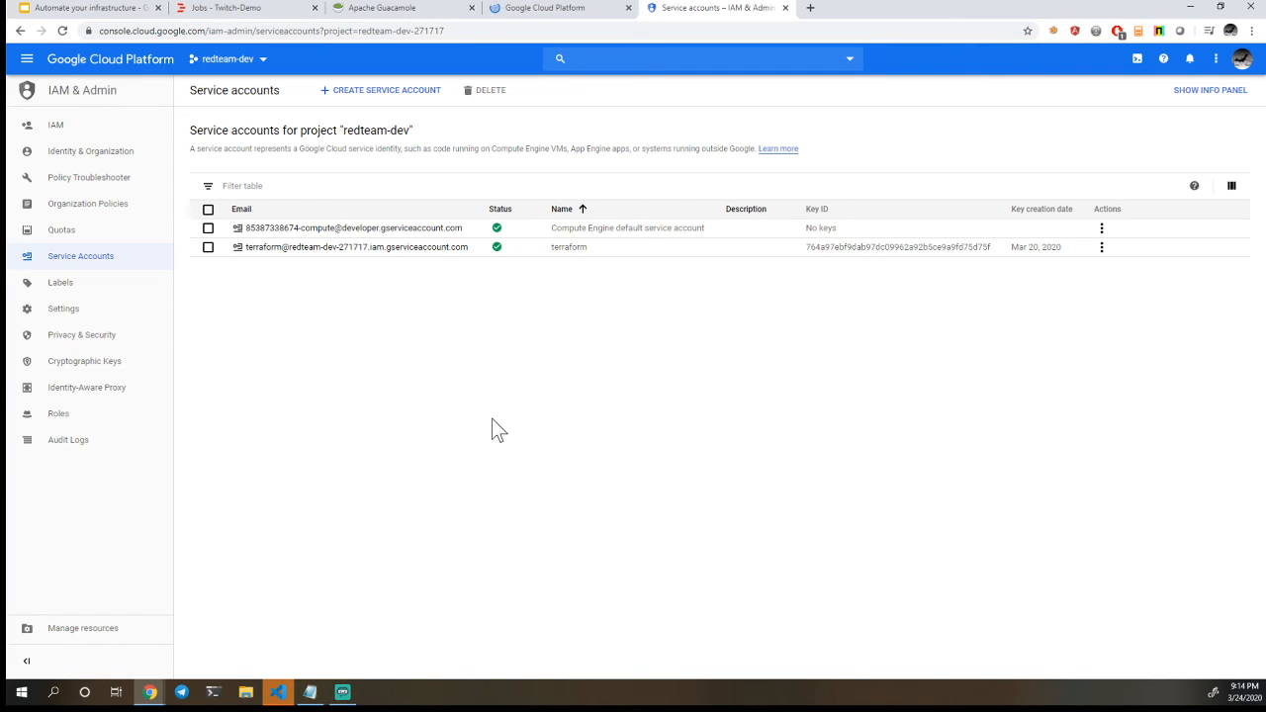
Search the web for "terraform provider example" in a new browser tab and open Terraform's Providers documentation page
left_click(810, 8)
type("terraform.io")
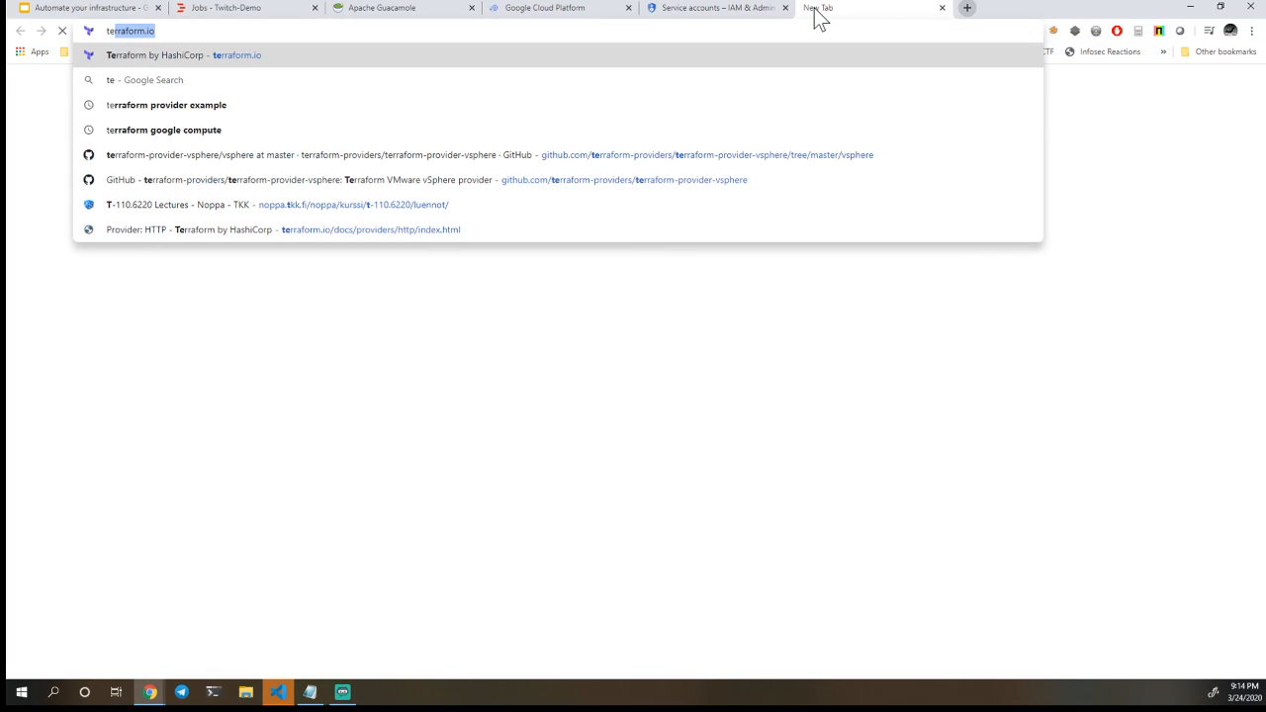
key("Right")
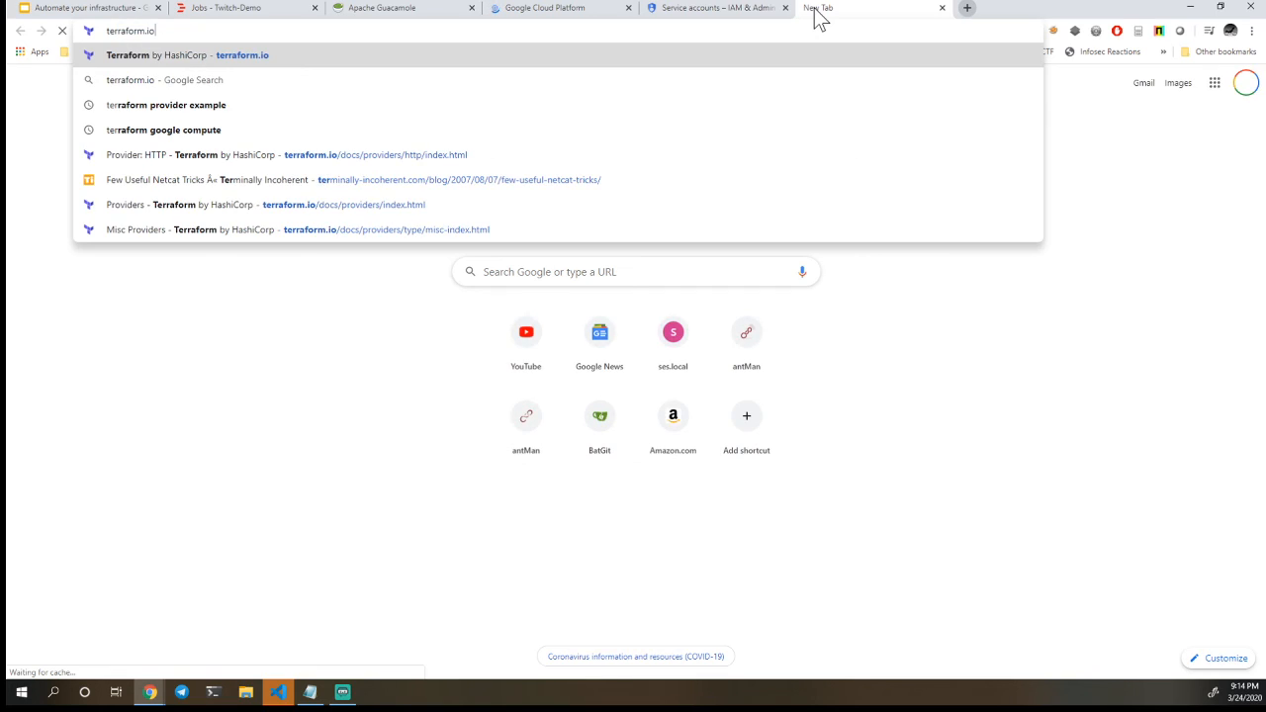
key("BackSpace")
key("BackSpace")
key("BackSpace")
type("pro")
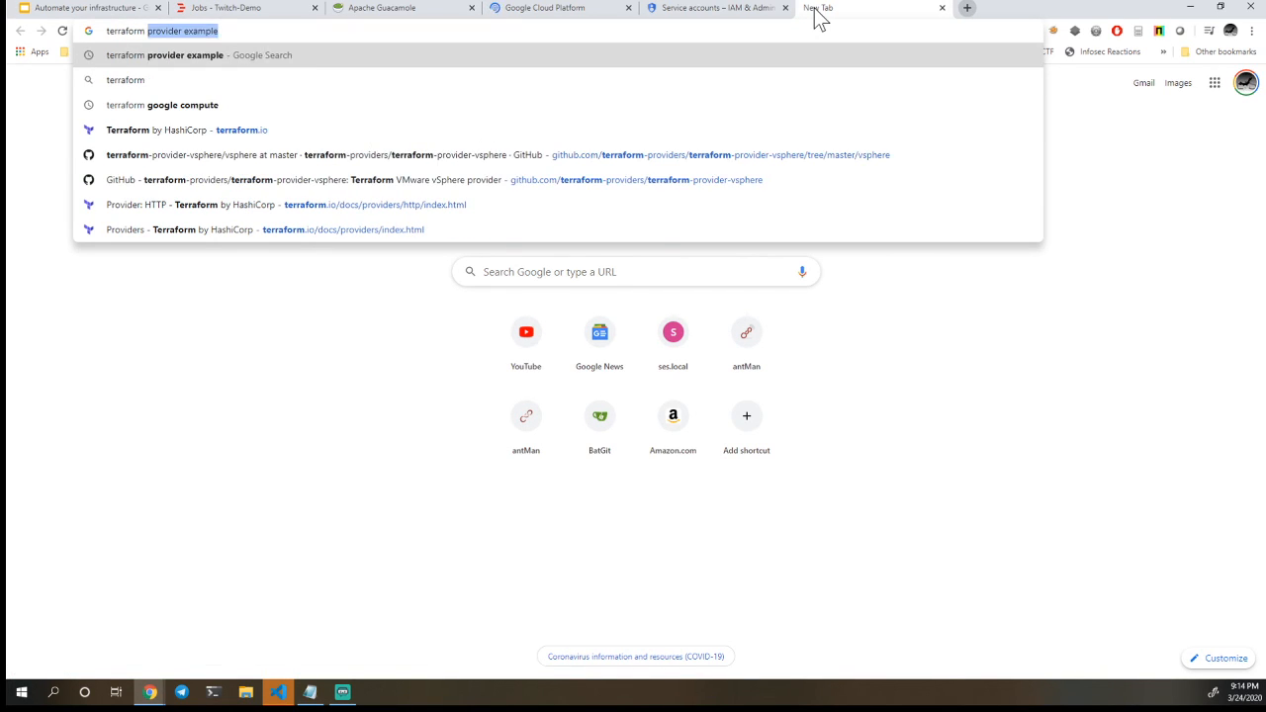
type("vider")
key("Return")
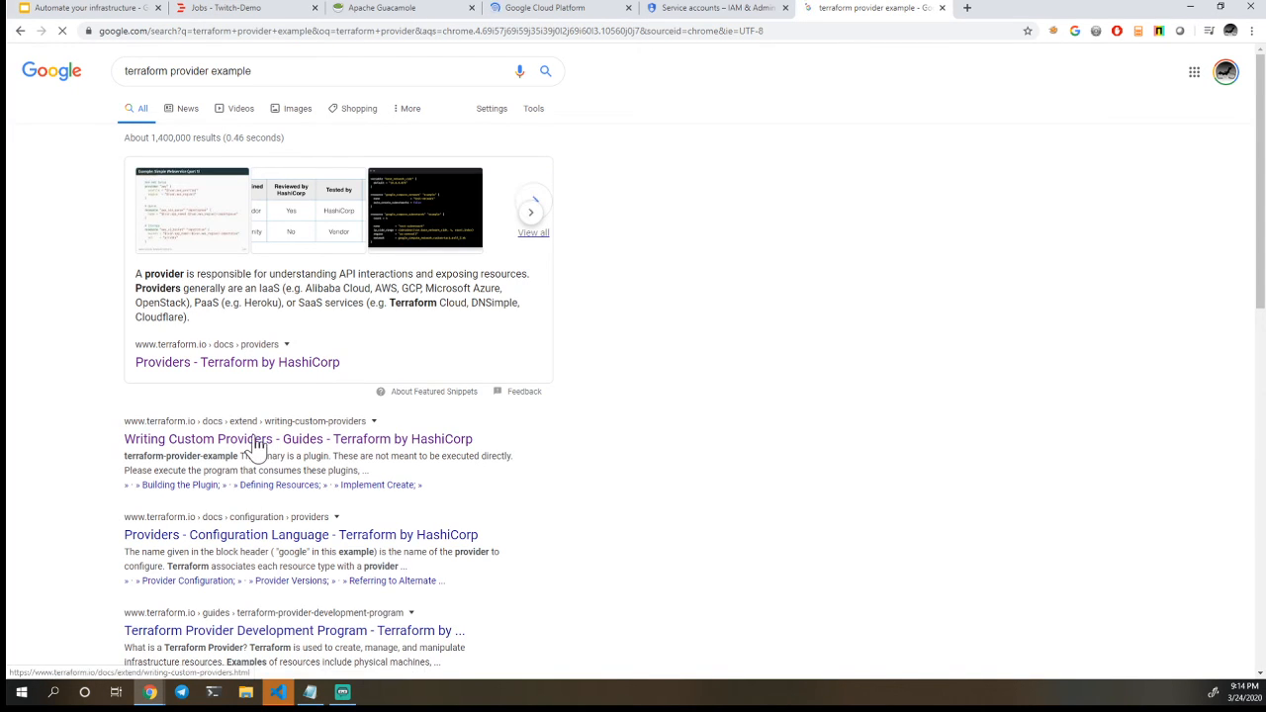
left_click(270, 355)
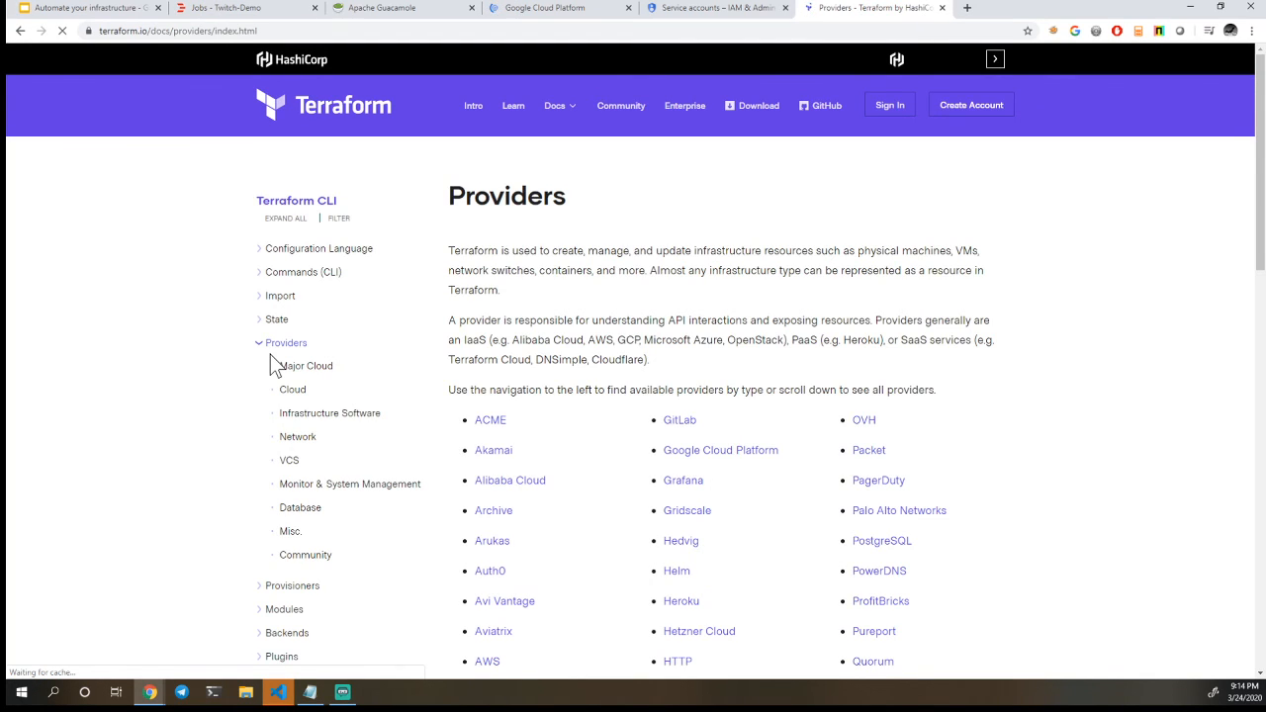
Examine the full list of available providers on Terraform's Providers documentation page
scroll(270, 358, "down", 1)
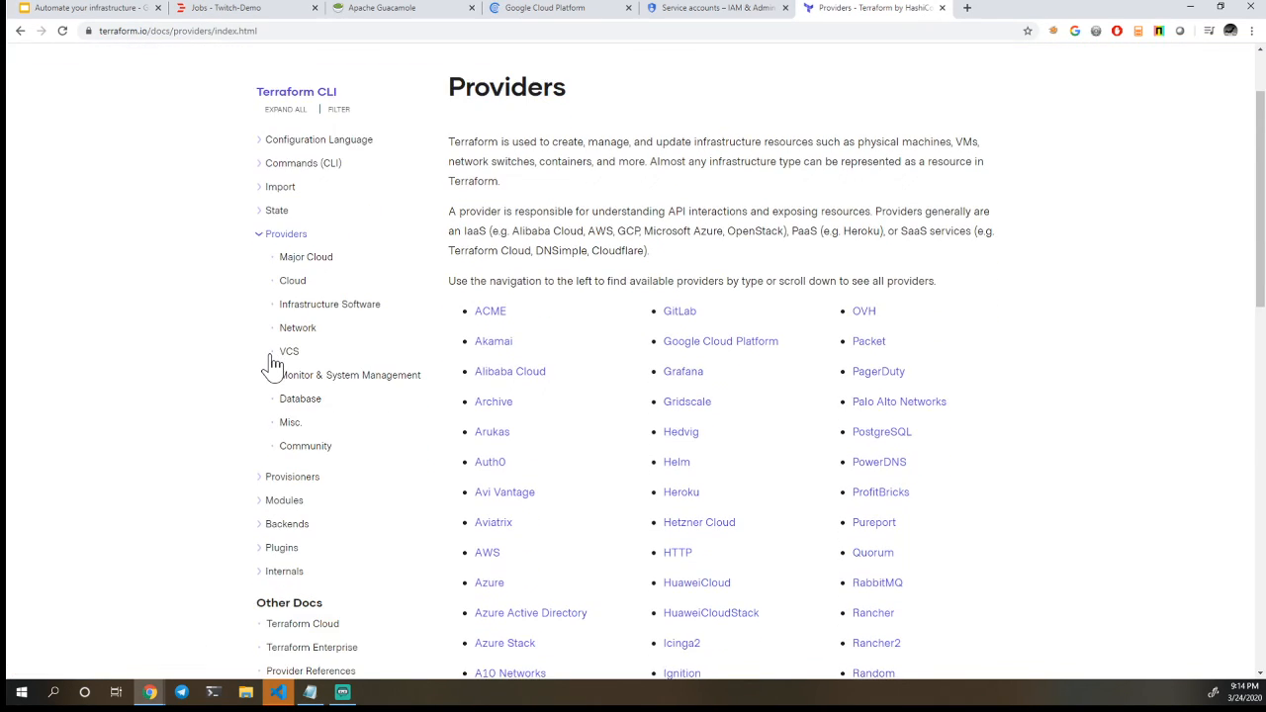
scroll(272, 364, "down", 2)
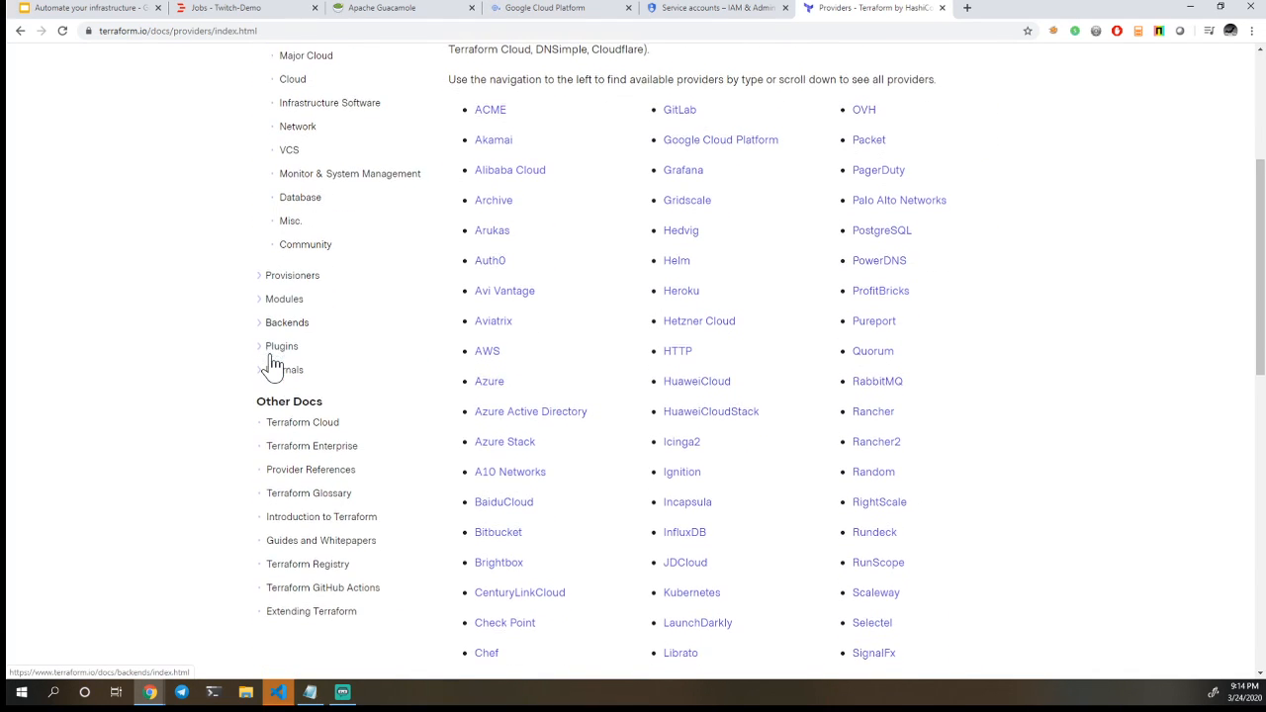
scroll(272, 364, "down", 2)
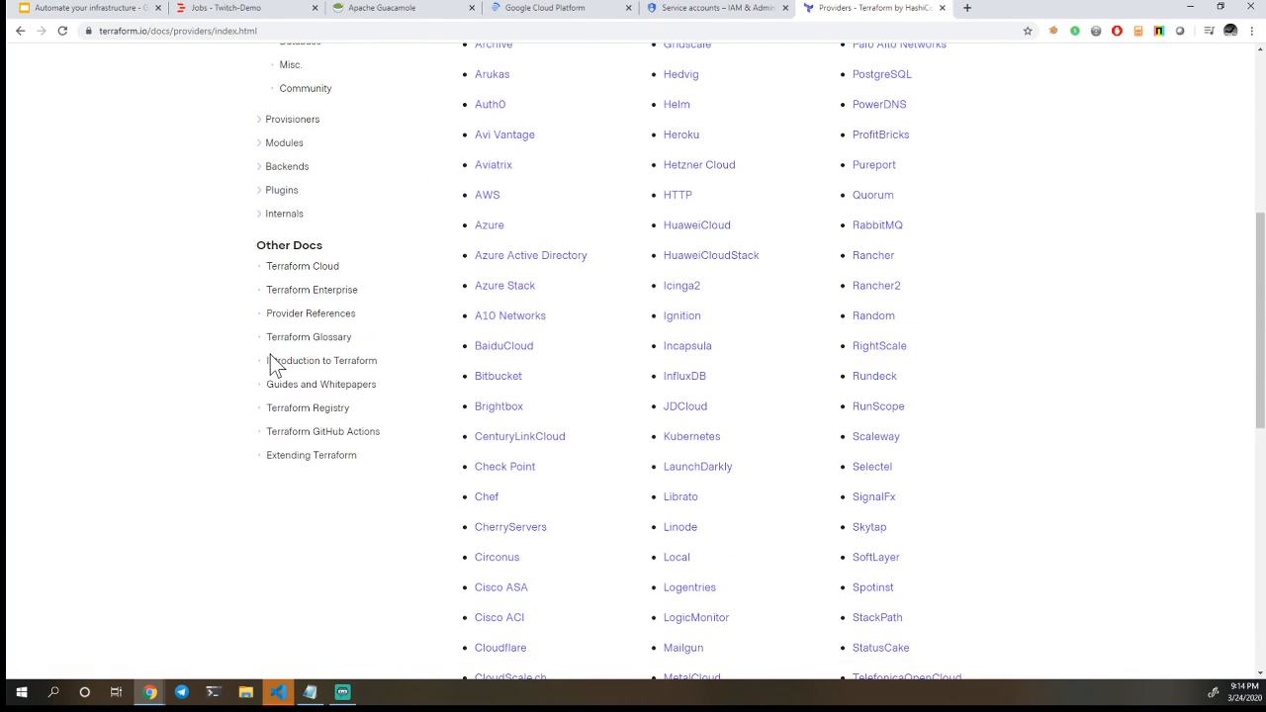
scroll(270, 356, "down", 2)
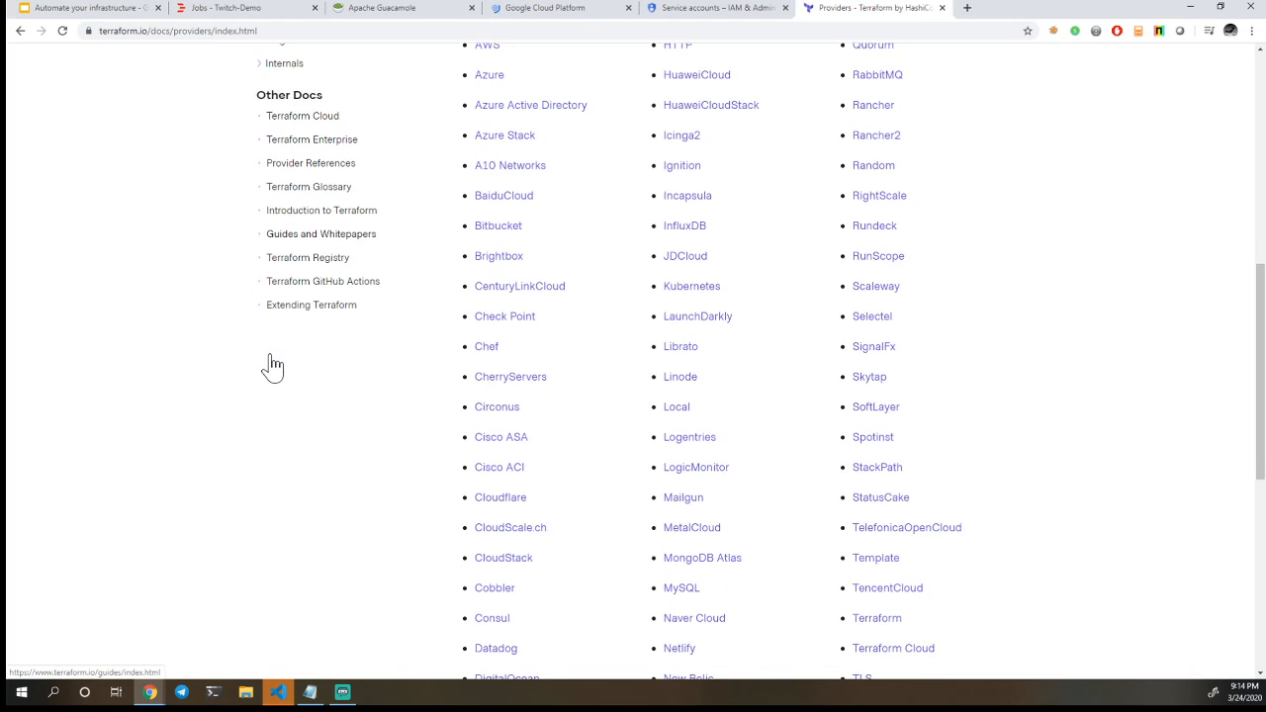
scroll(270, 356, "down", 2)
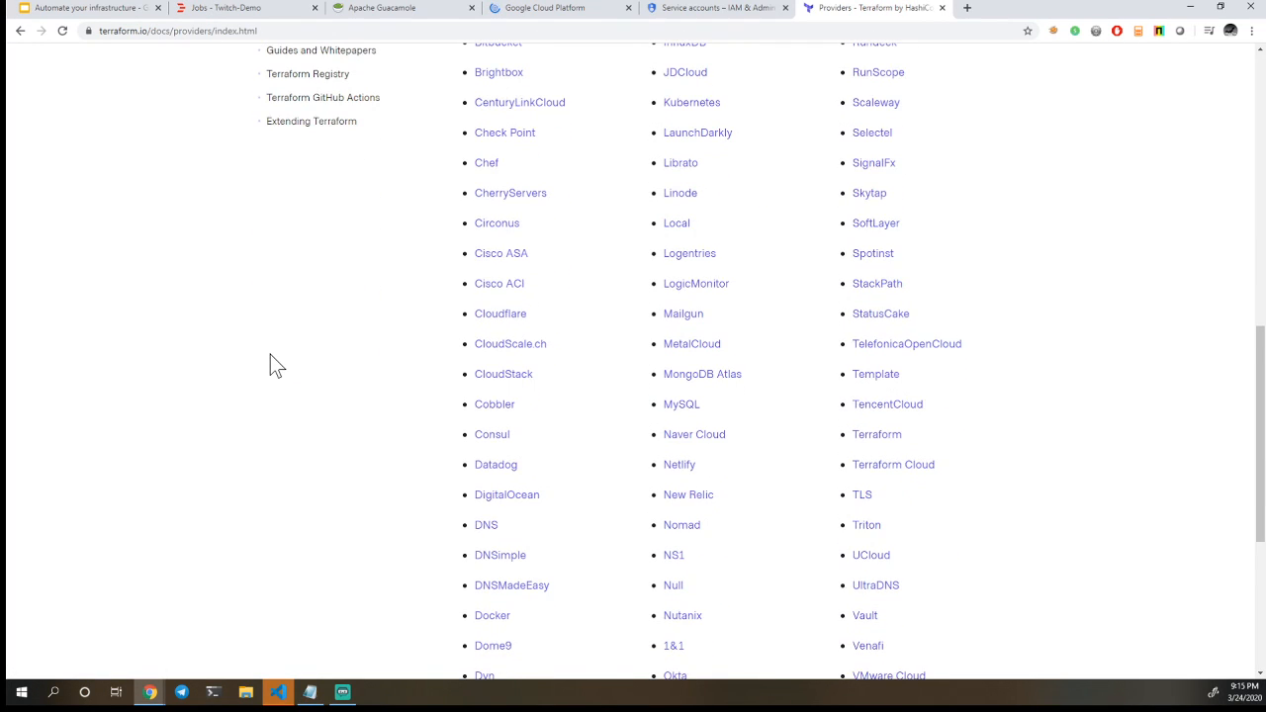
scroll(270, 364, "down", 1)
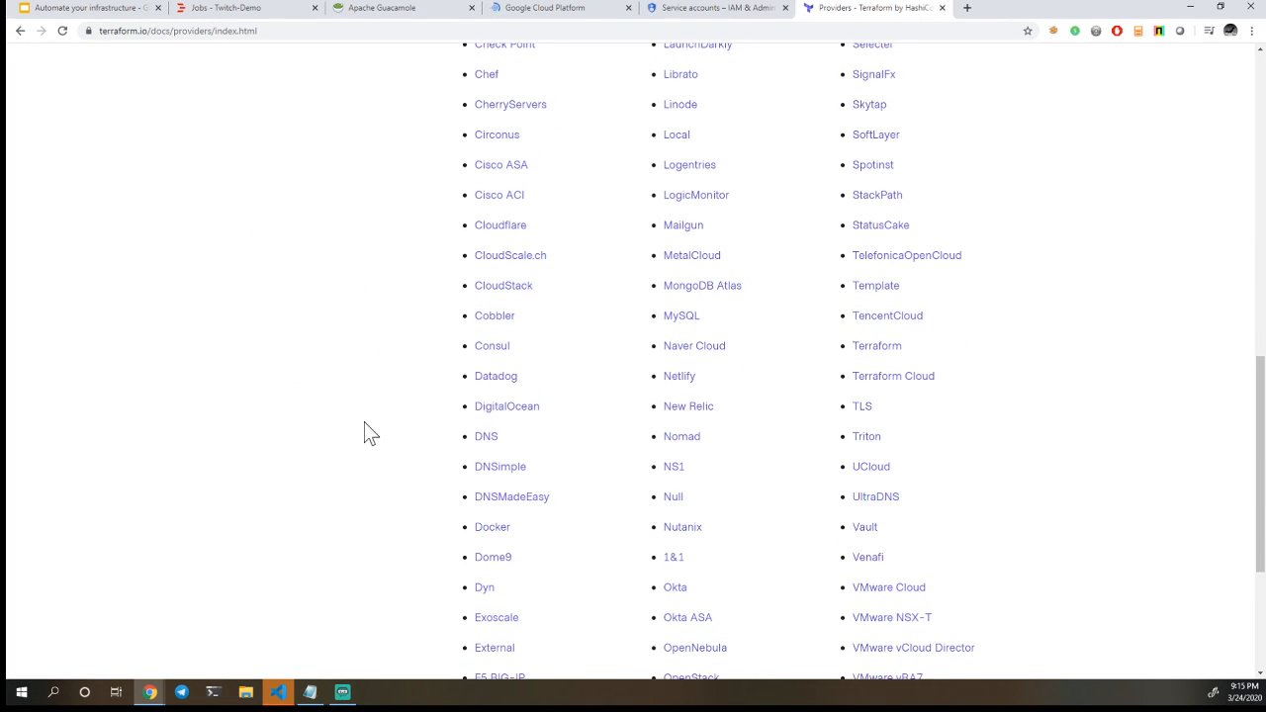
scroll(364, 432, "down", 1)
scroll(363, 432, "down", 1)
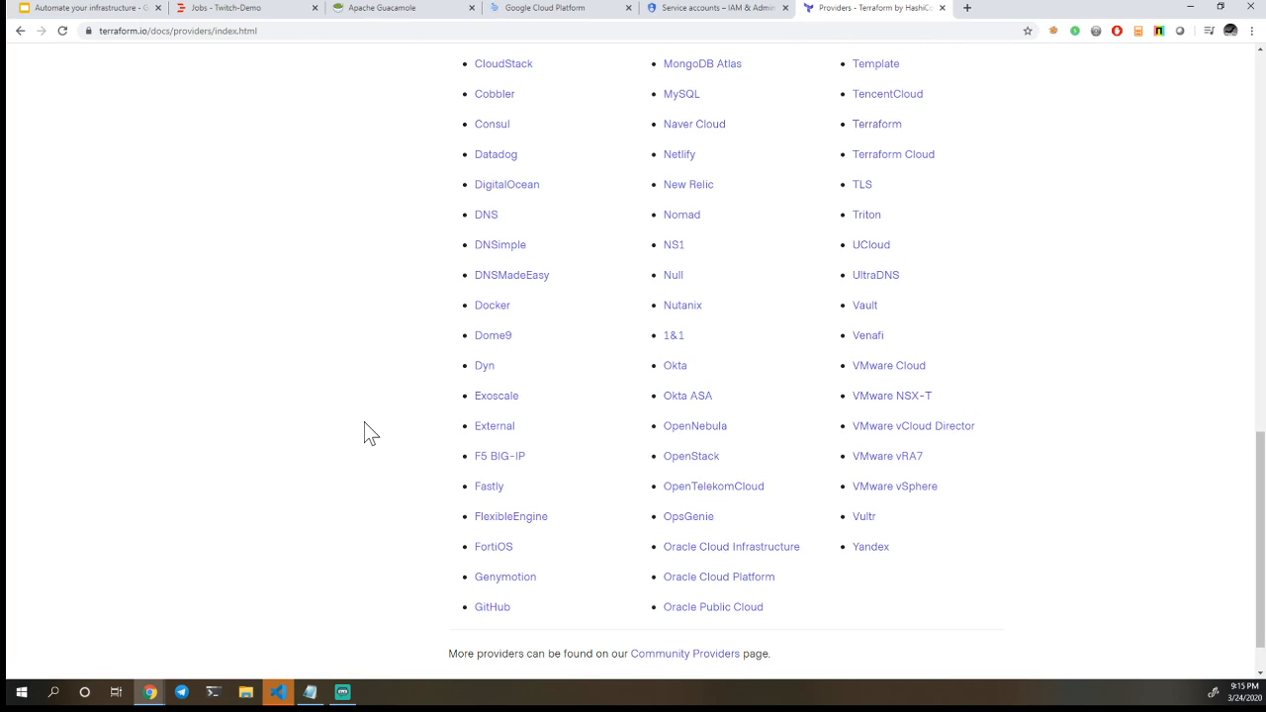
Review the Major Cloud provider category in the Terraform documentation, and switch back to the Google Cloud service accounts list
scroll(363, 434, "up", 2)
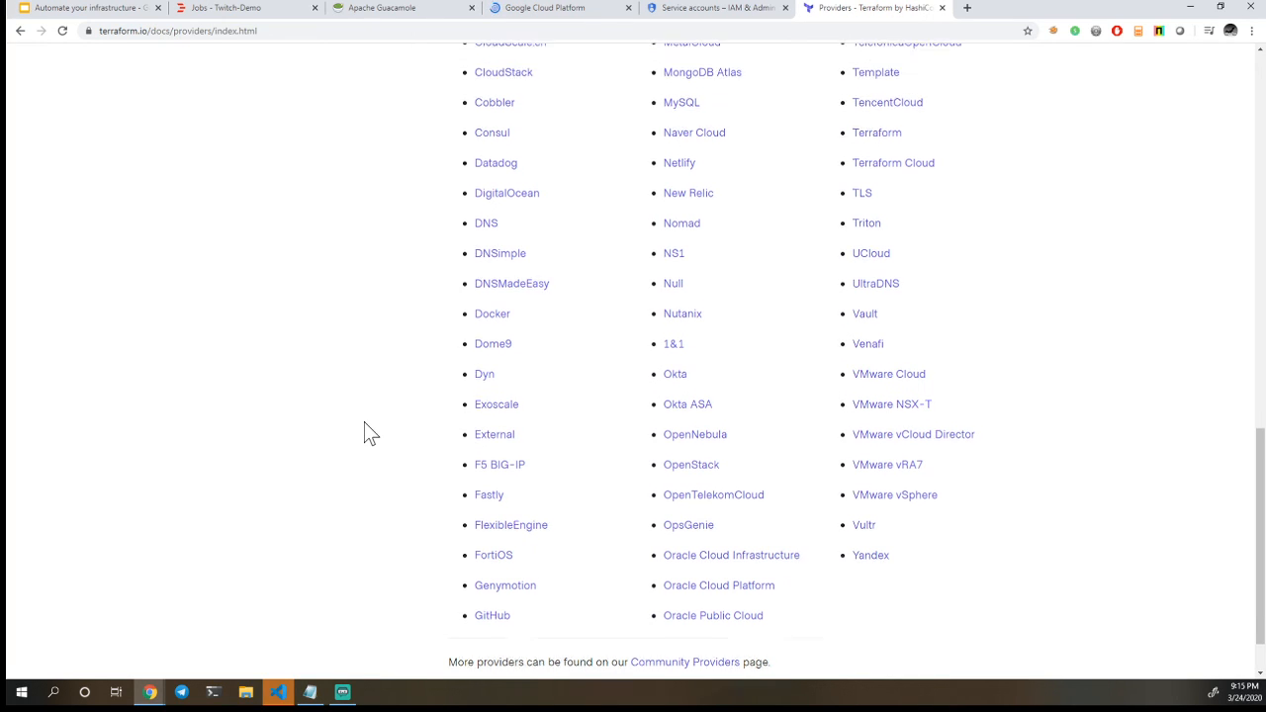
scroll(364, 433, "up", 5)
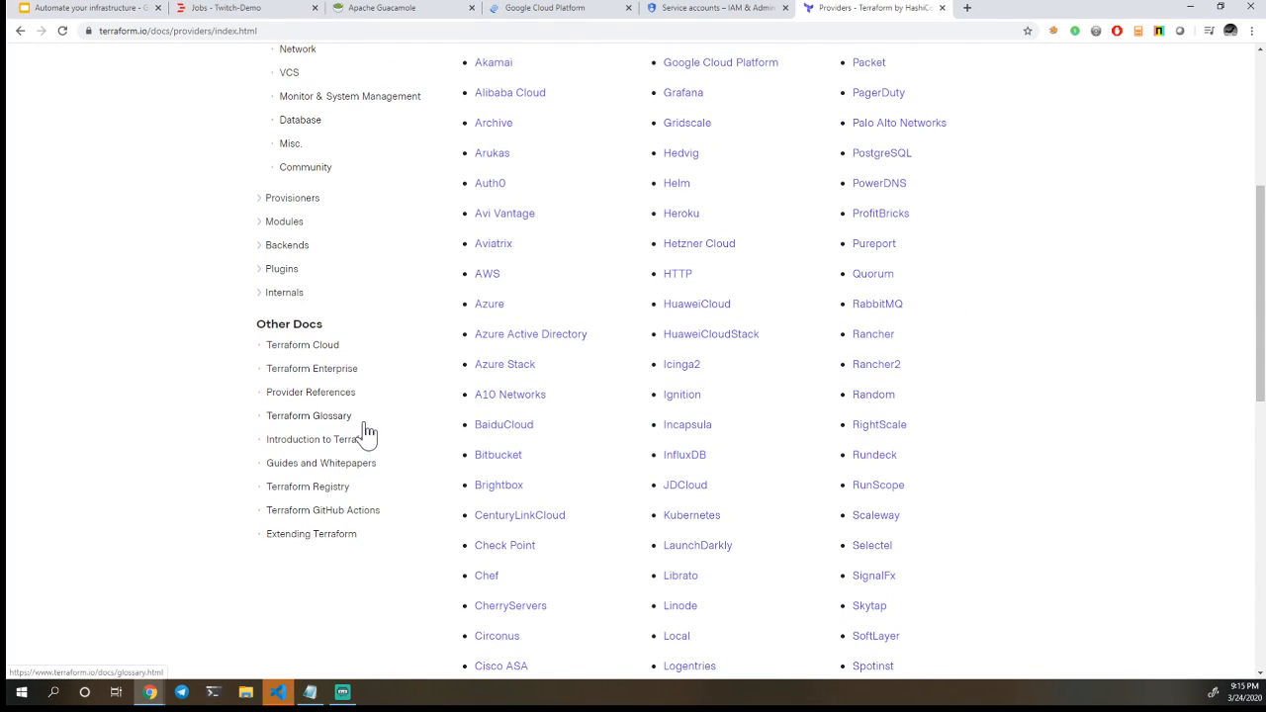
scroll(364, 433, "up", 3)
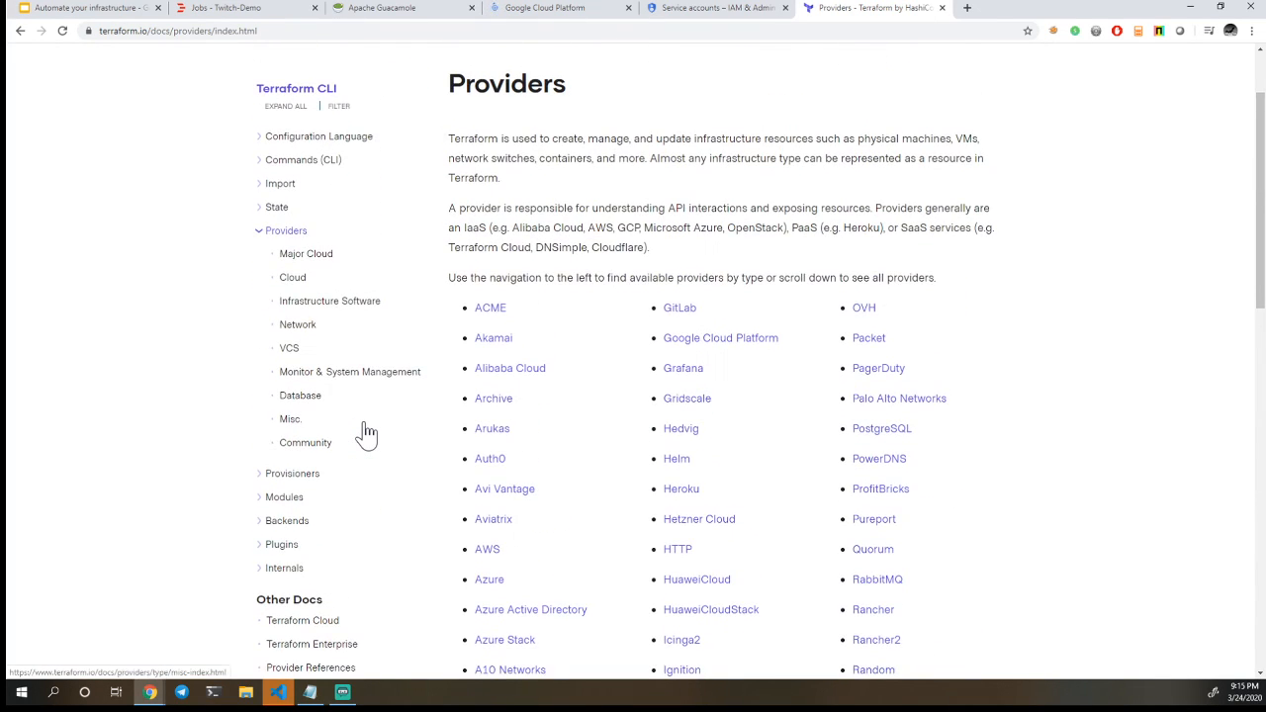
left_click(310, 259)
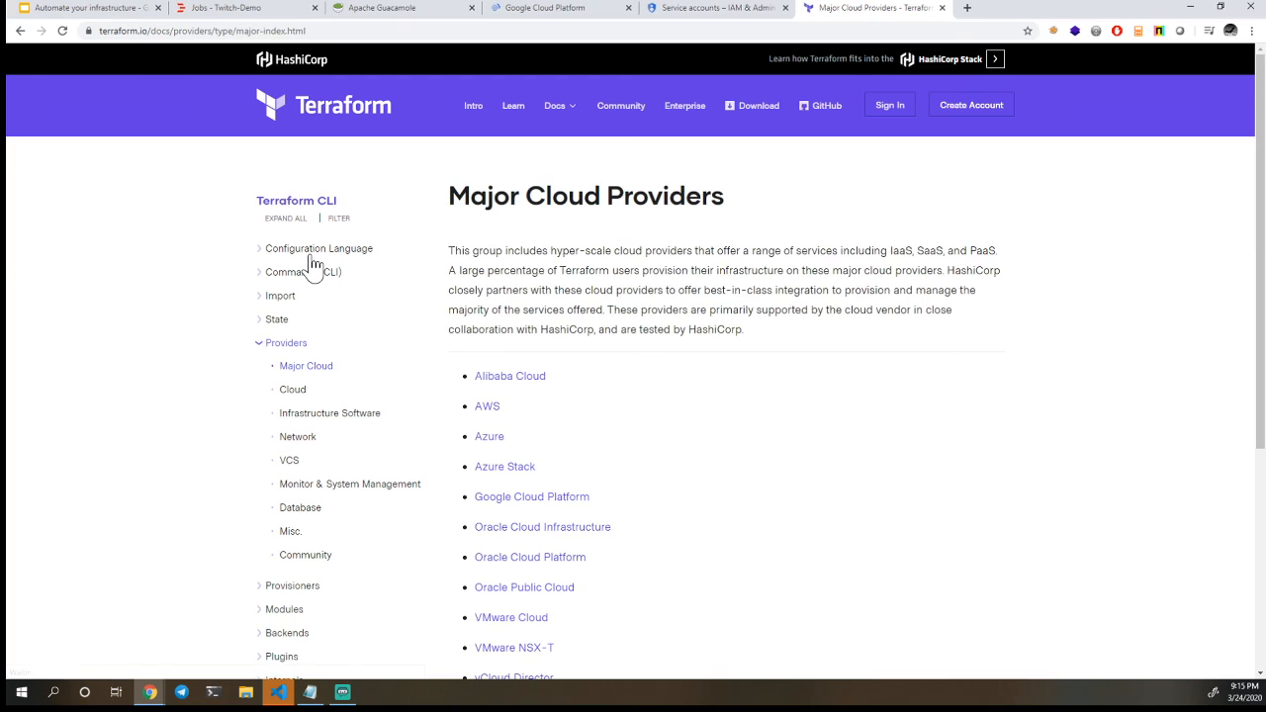
scroll(656, 354, "down", 1)
scroll(653, 348, "down", 5)
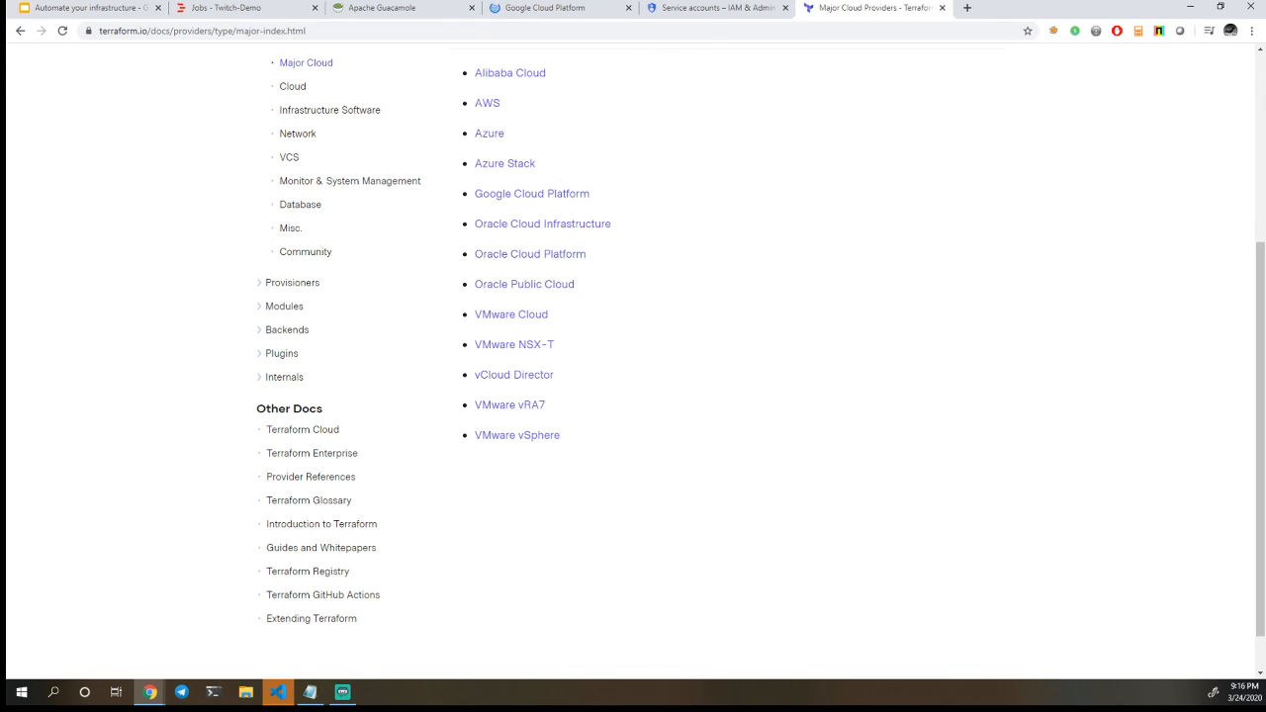
left_click(702, 10)
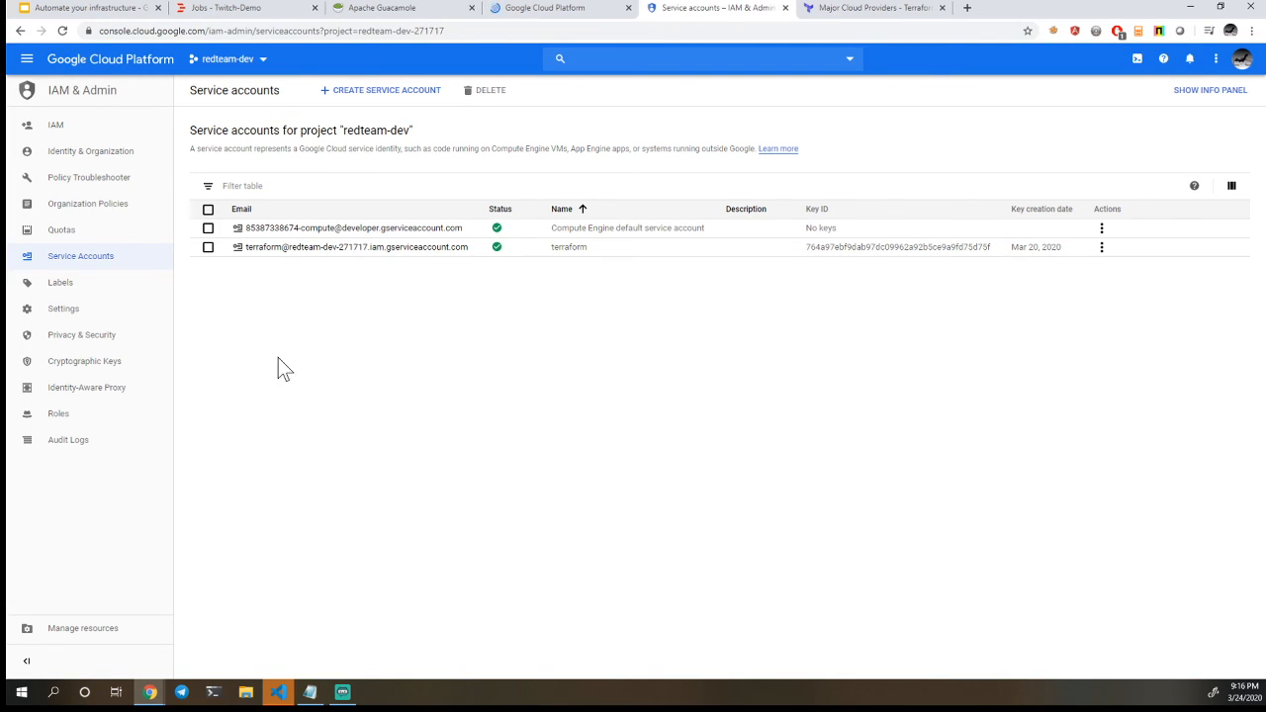
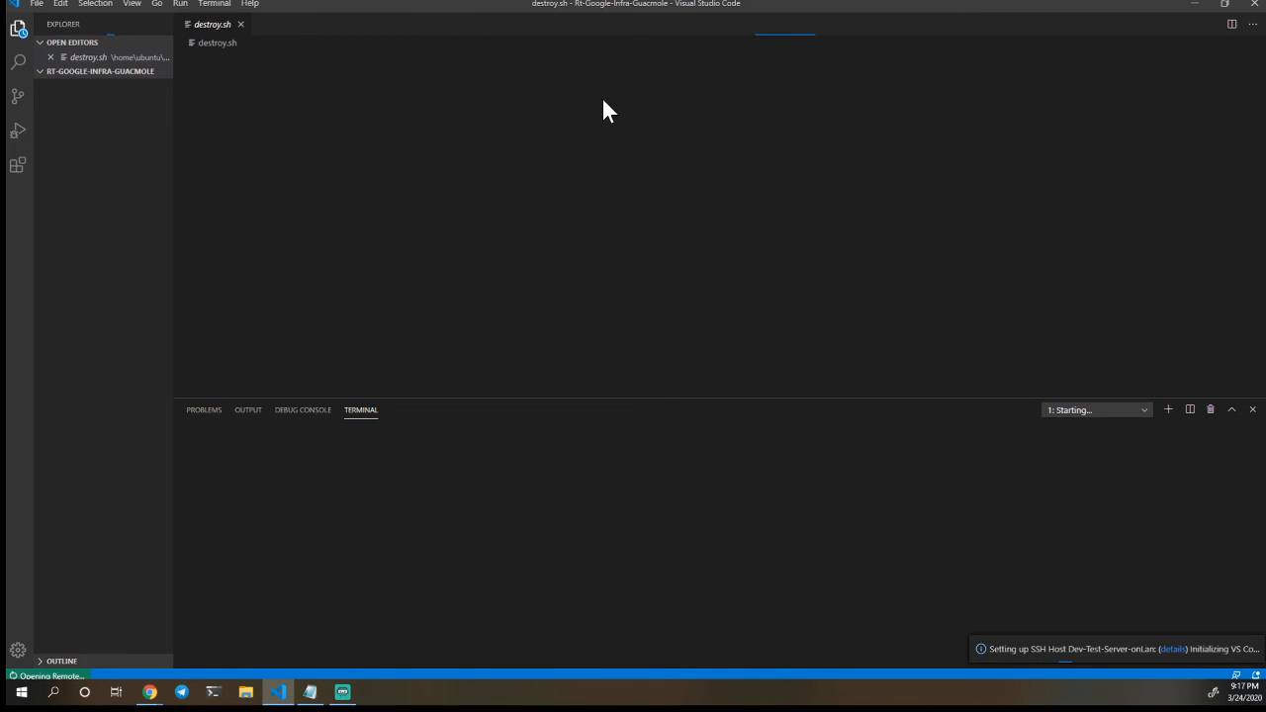
Enter and submit the account password for the SSH connection to the Dev-Test-Server-onLan remote host
type("****")
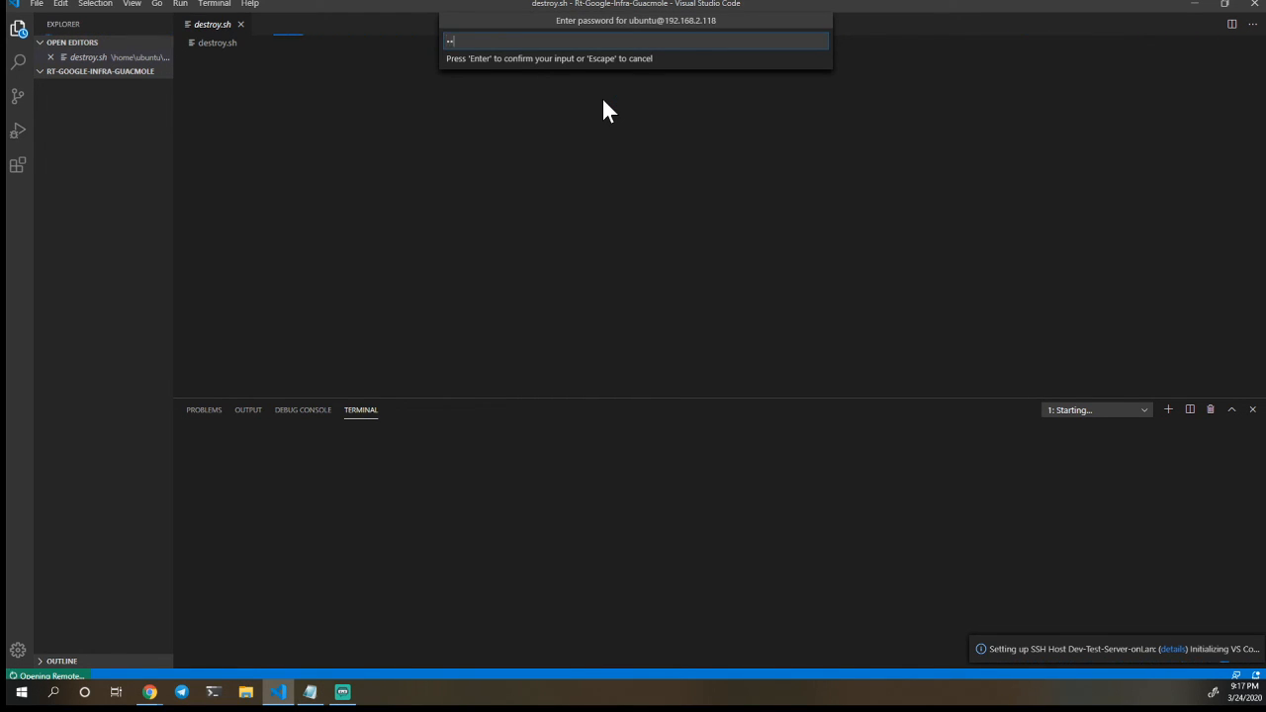
key("Return")
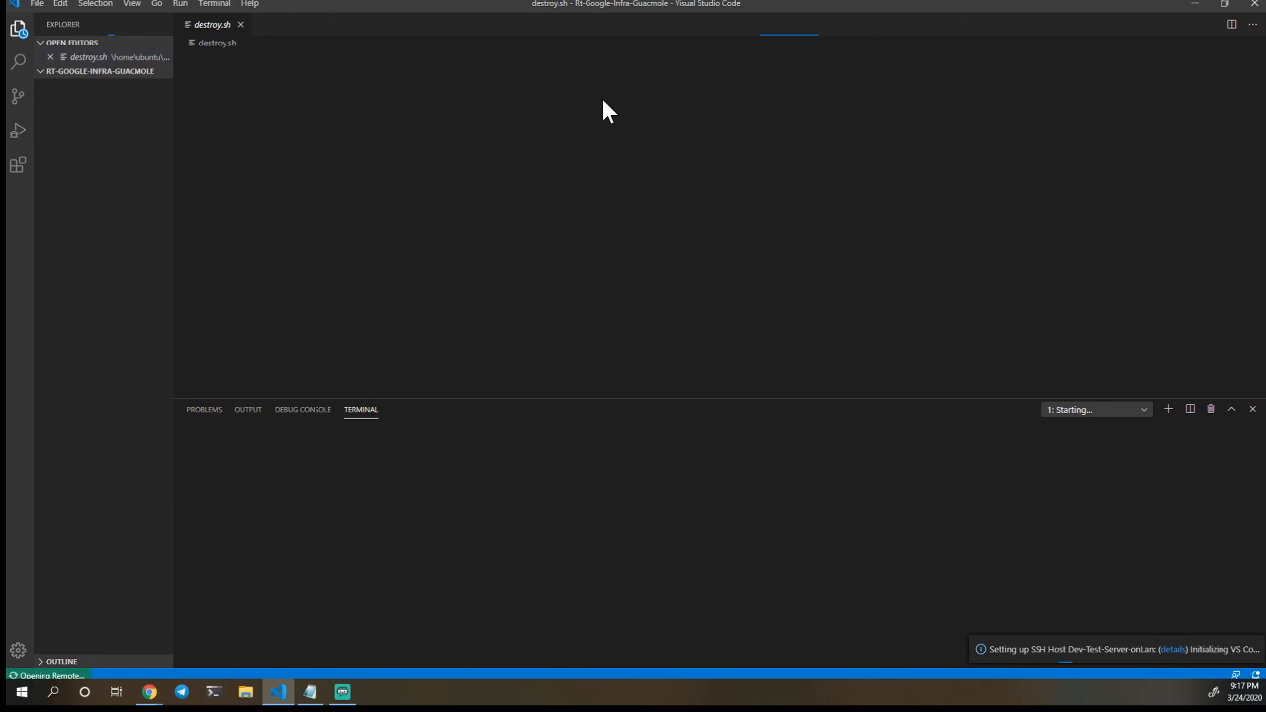
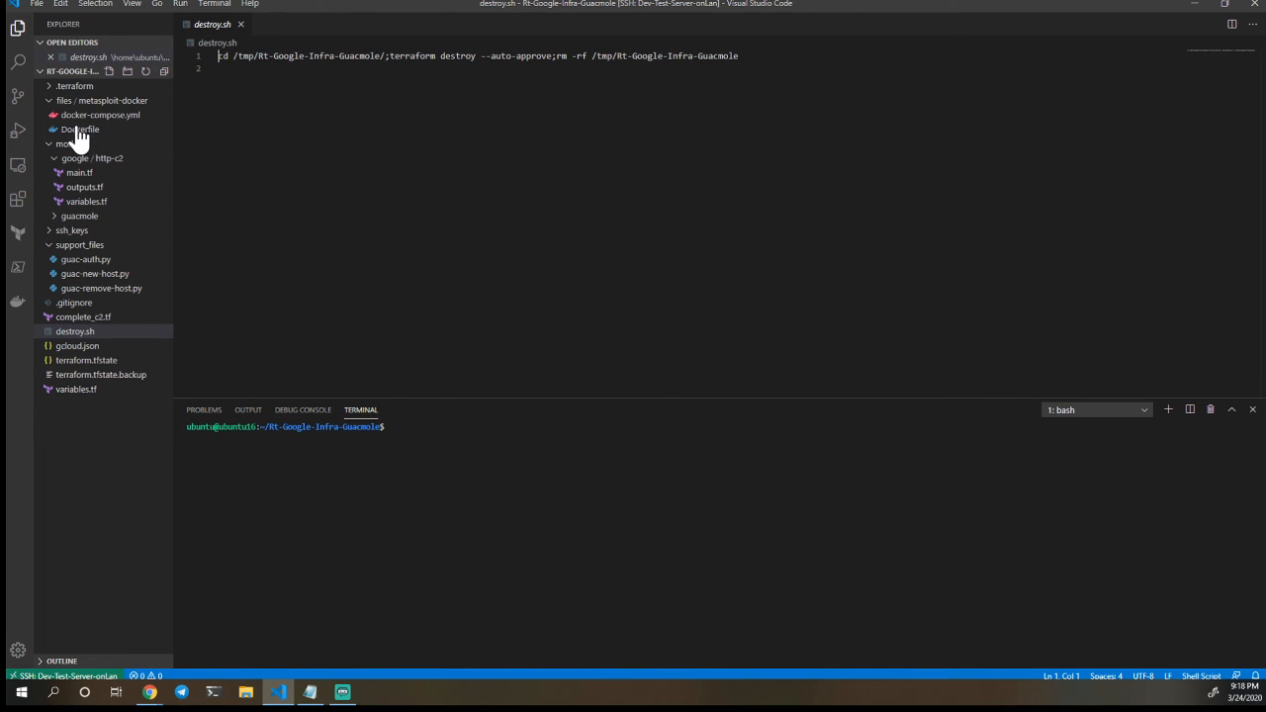
Open the Dockerfile in the files/metasploit-docker folder and review its build instructions from the first line
left_click(79, 132)
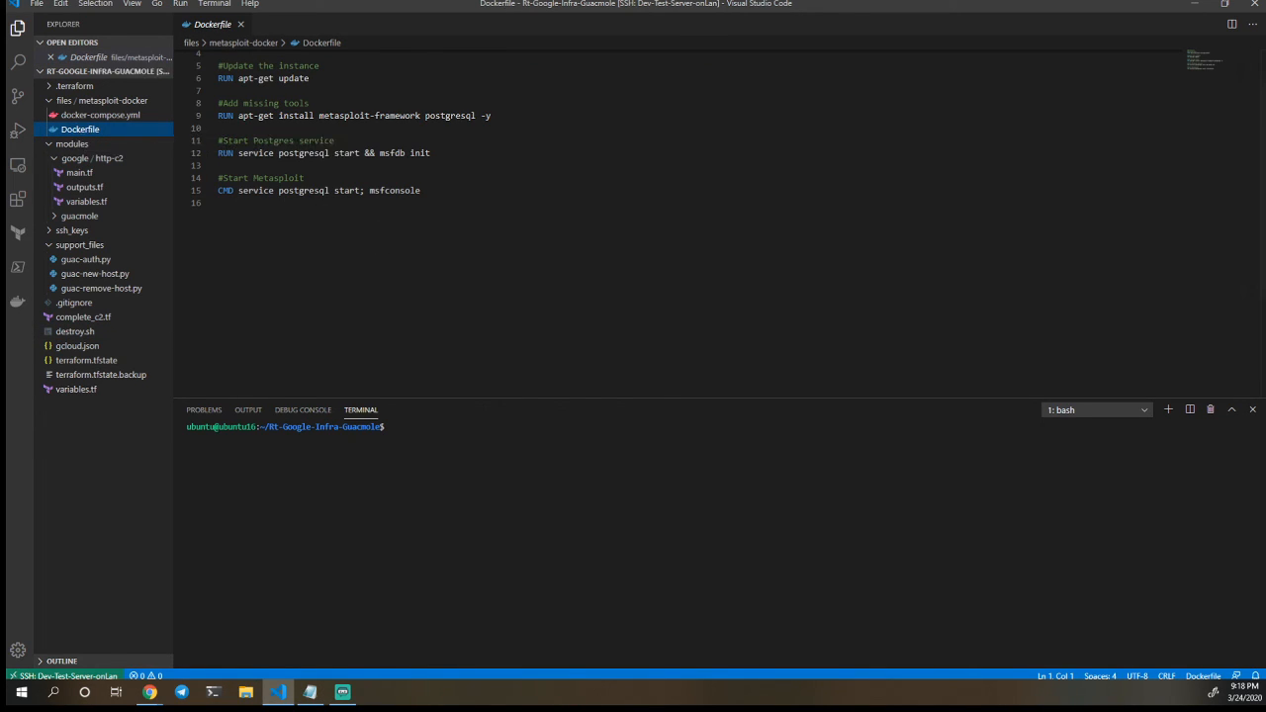
scroll(633, 148, "up", 1)
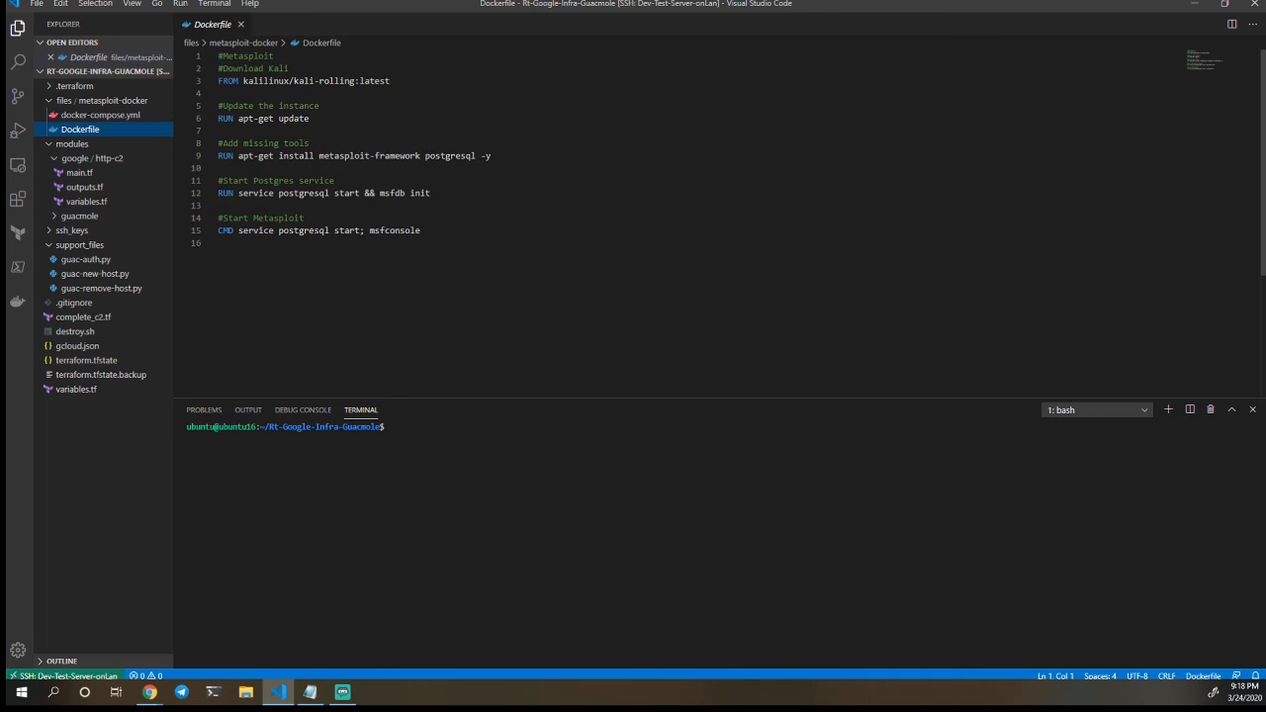